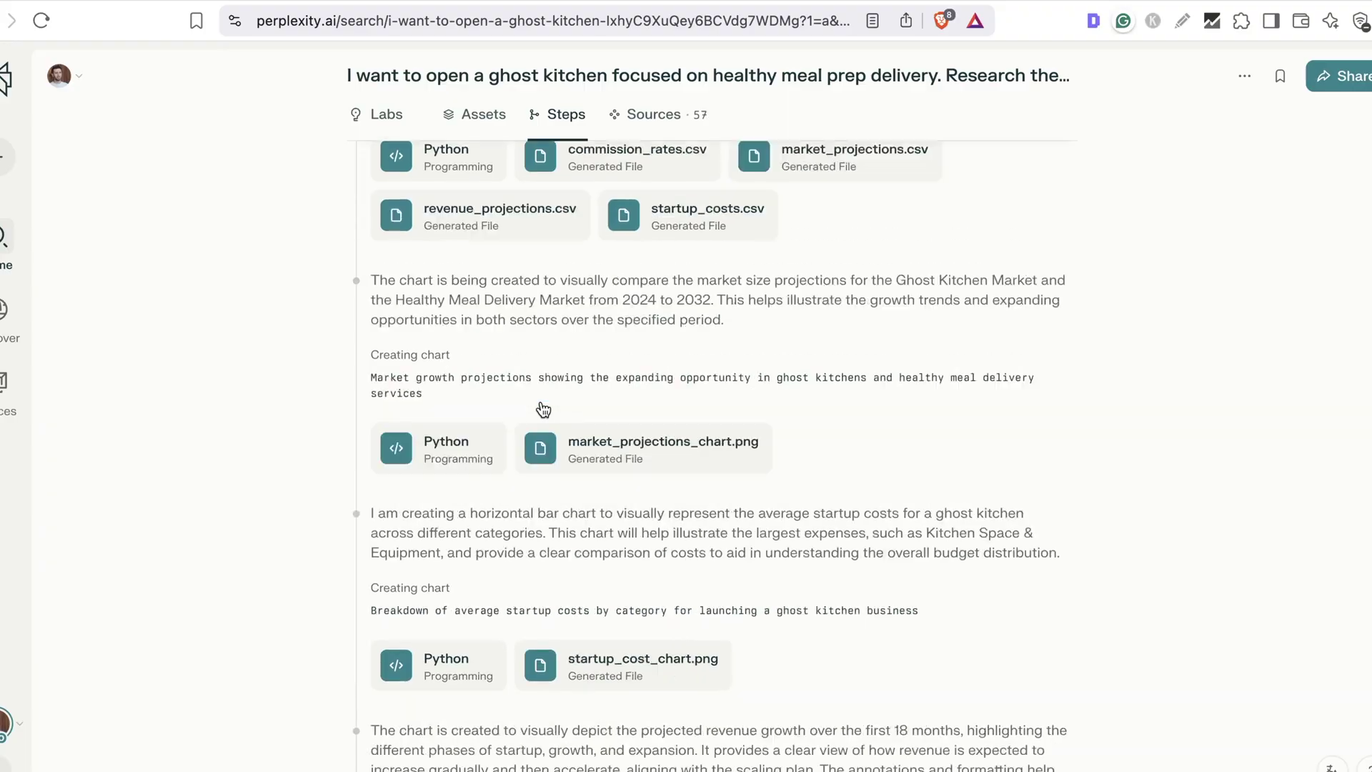
- Scroll up and down through the ghost kitchen lab's Steps tab
{"action": "scroll", "coordinate": [541, 404], "scroll_direction": "up", "scroll_amount": 15}
{"action": "scroll", "coordinate": [540, 403], "scroll_direction": "down", "scroll_amount": 15}
{"action": "scroll", "coordinate": [516, 456], "scroll_direction": "up", "scroll_amount": 8}
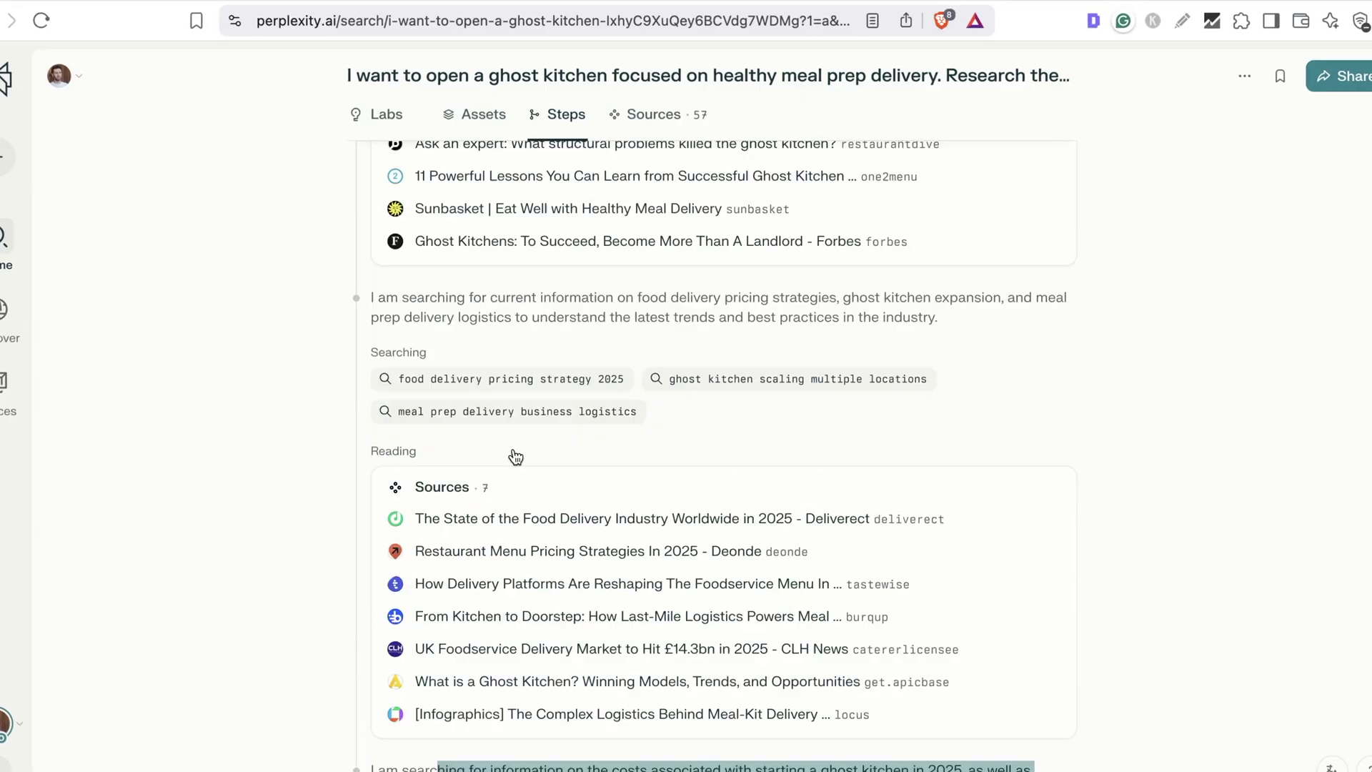
{"action": "scroll", "coordinate": [516, 456], "scroll_direction": "up", "scroll_amount": 15}
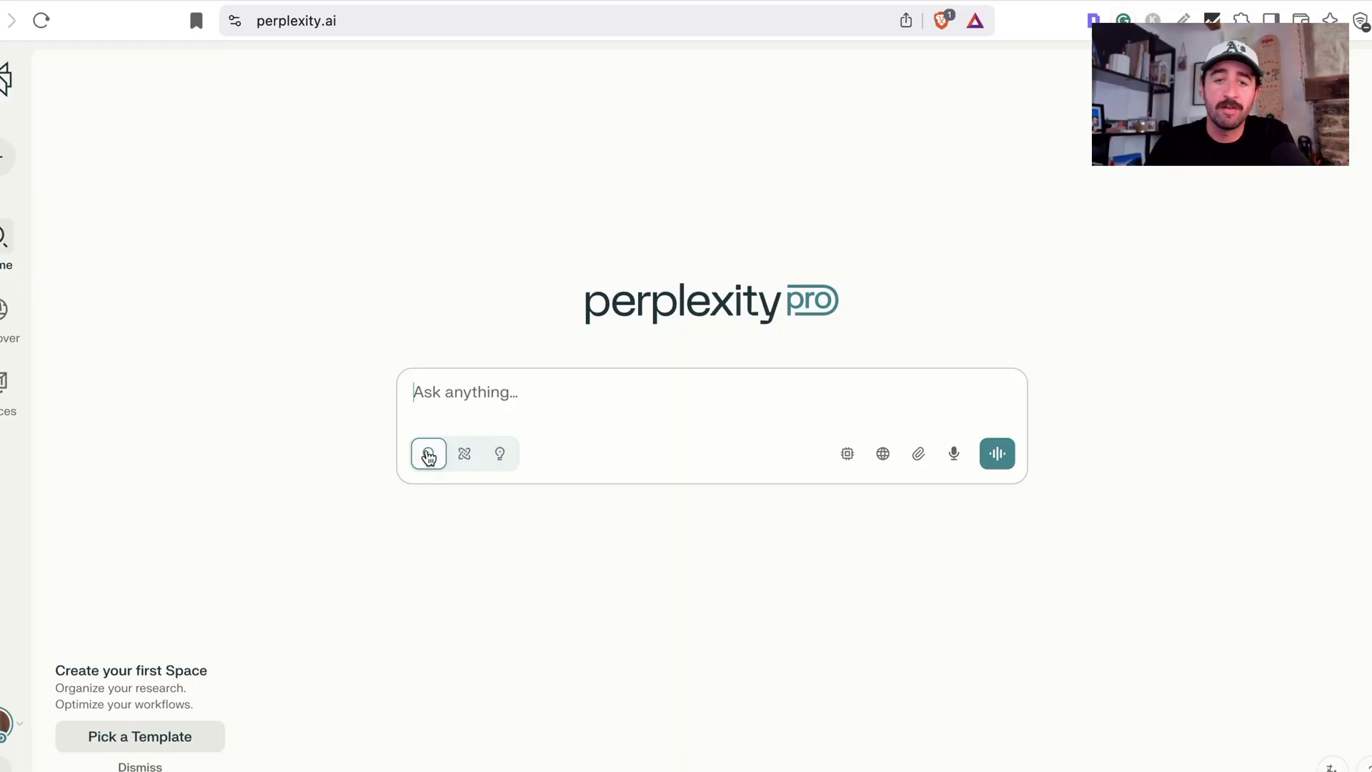
- Switch the new query's mode from Research to Labs
{"action": "mouse_move", "coordinate": [429, 457]}
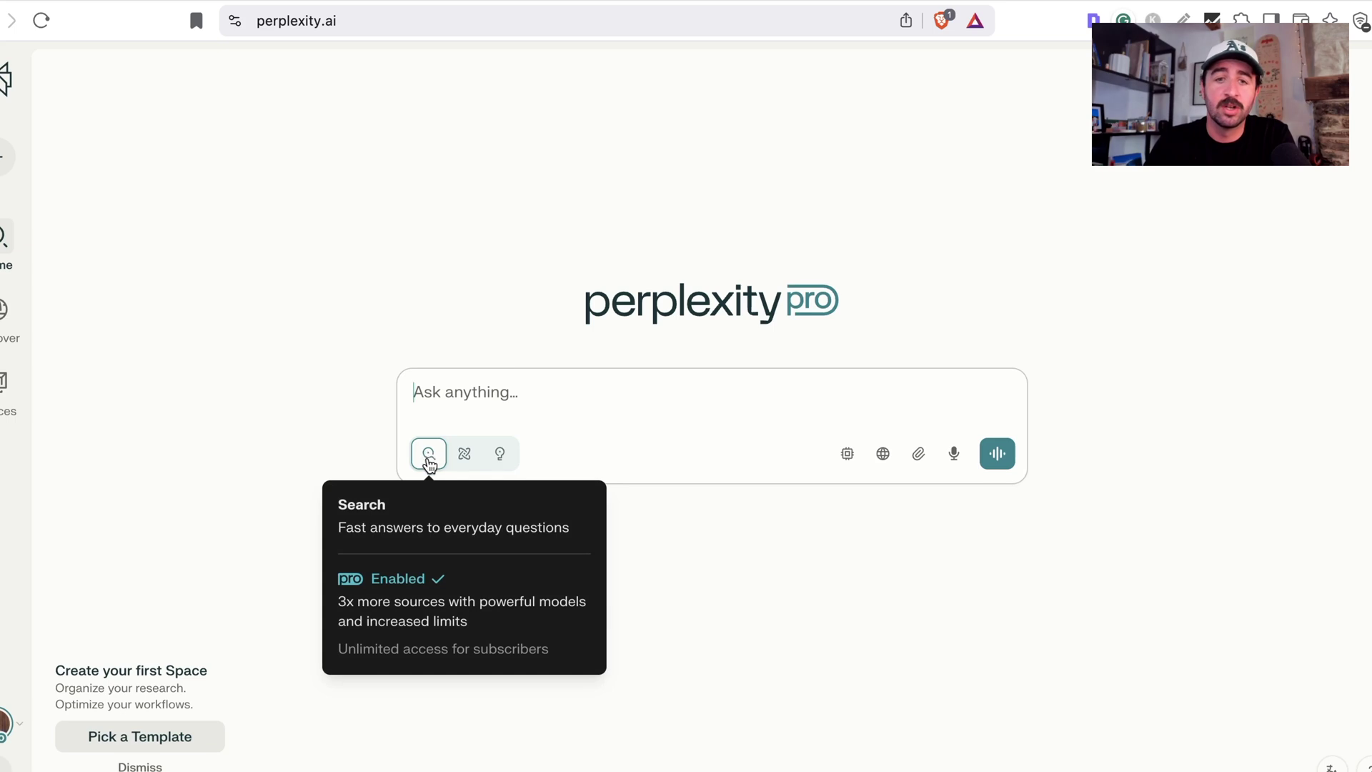
{"action": "left_click", "coordinate": [462, 460]}
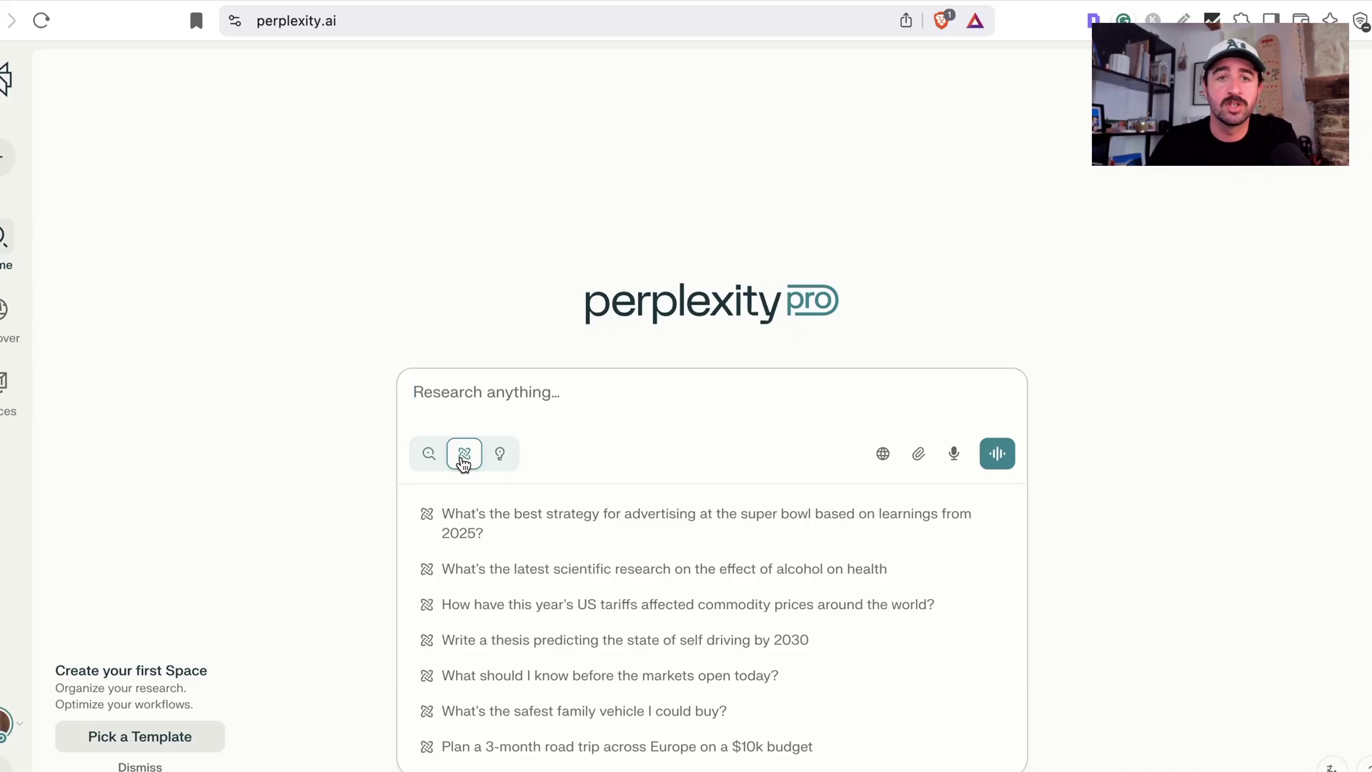
{"action": "left_click", "coordinate": [501, 456]}
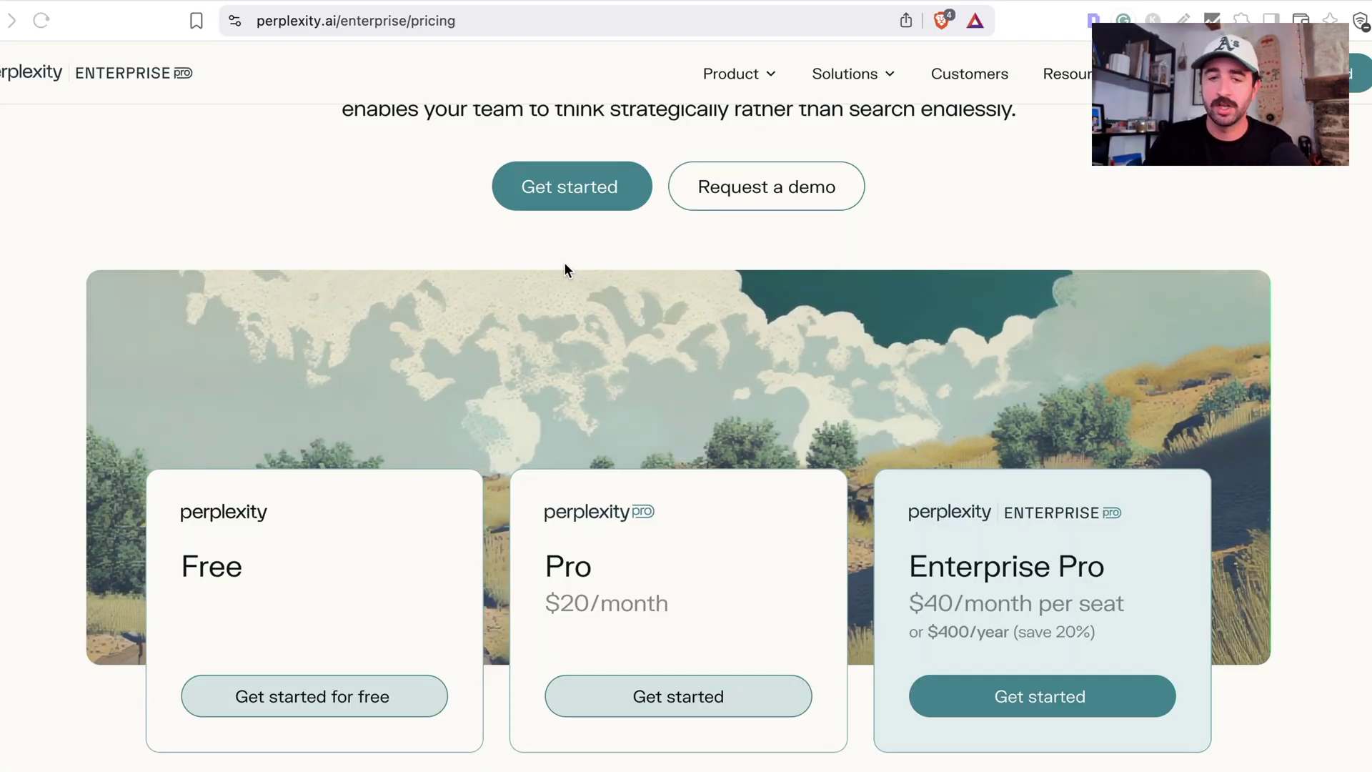
- Scroll the pricing plans, then return to the ghost kitchen results tab with Ctrl+Tab
{"action": "scroll", "coordinate": [565, 264], "scroll_direction": "down", "scroll_amount": 2}
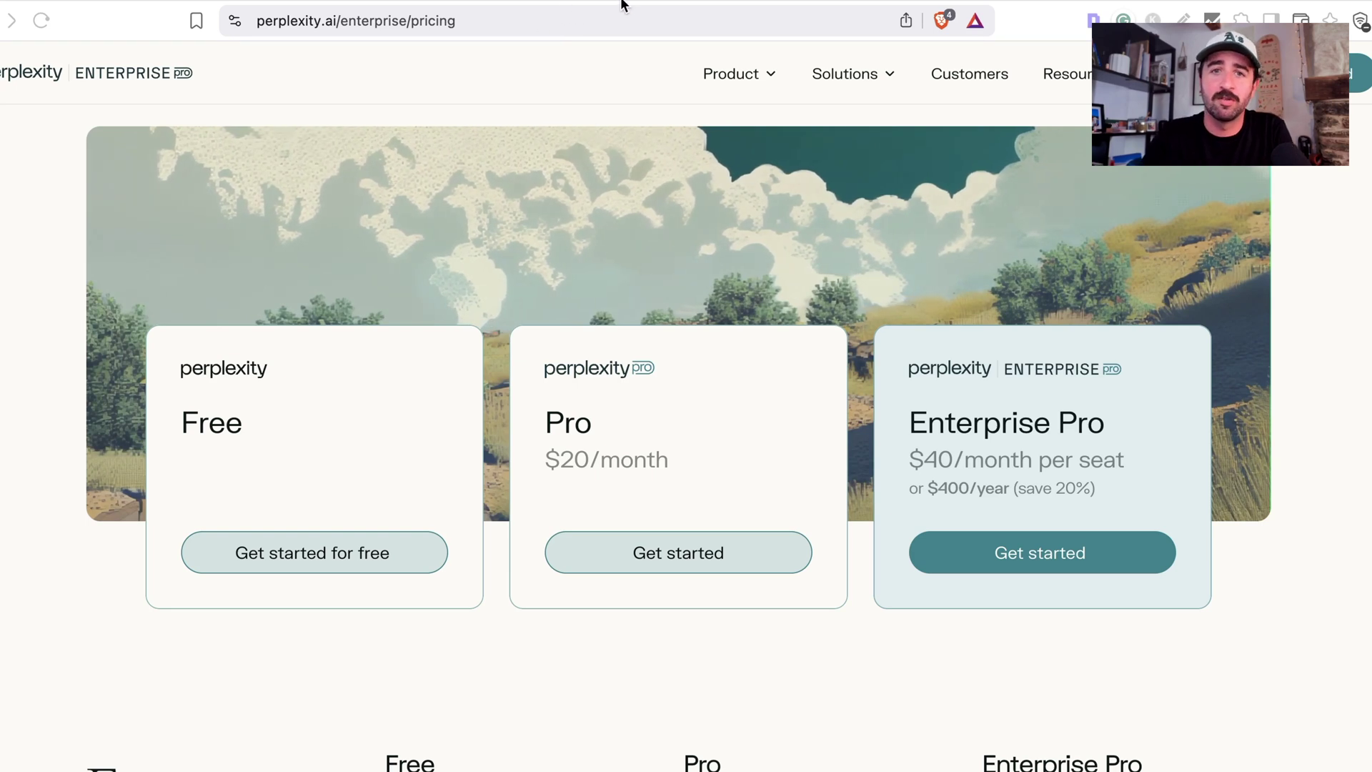
{"action": "key", "text": "ctrl+Tab"}
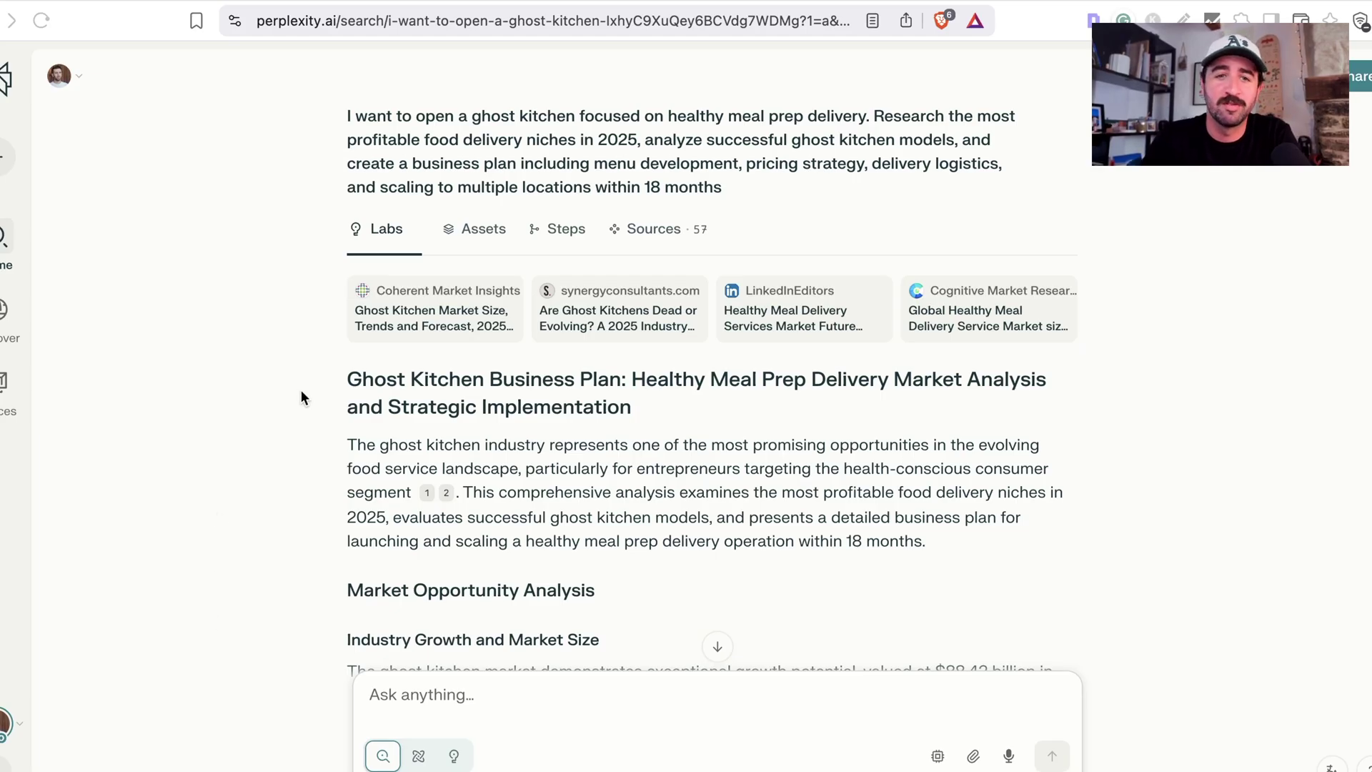
- Skim the dashboard brief in Google Docs, then return to the ghost kitchen results tab
{"action": "left_click", "coordinate": [160, 2]}
{"action": "scroll", "coordinate": [528, 323], "scroll_direction": "down", "scroll_amount": 15}
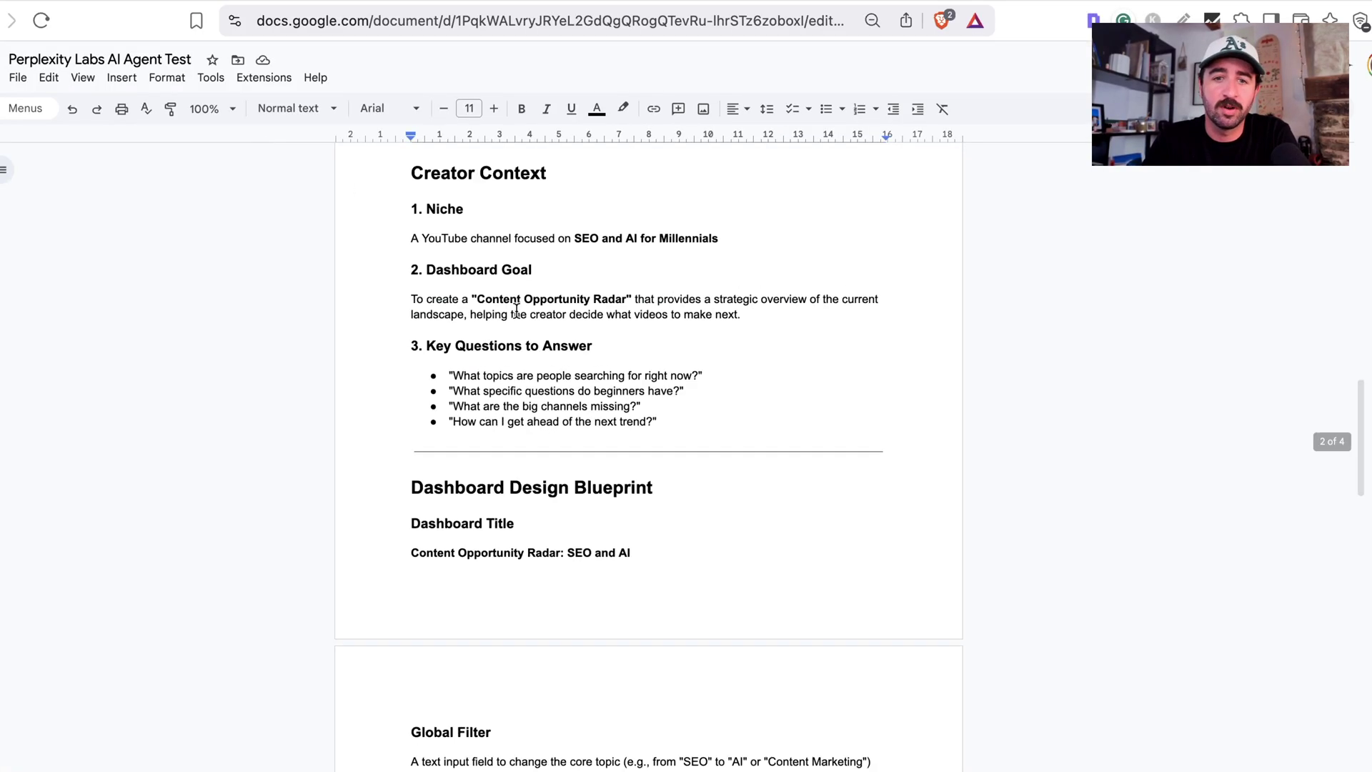
{"action": "scroll", "coordinate": [529, 323], "scroll_direction": "up", "scroll_amount": 15}
{"action": "left_click", "coordinate": [851, 6]}
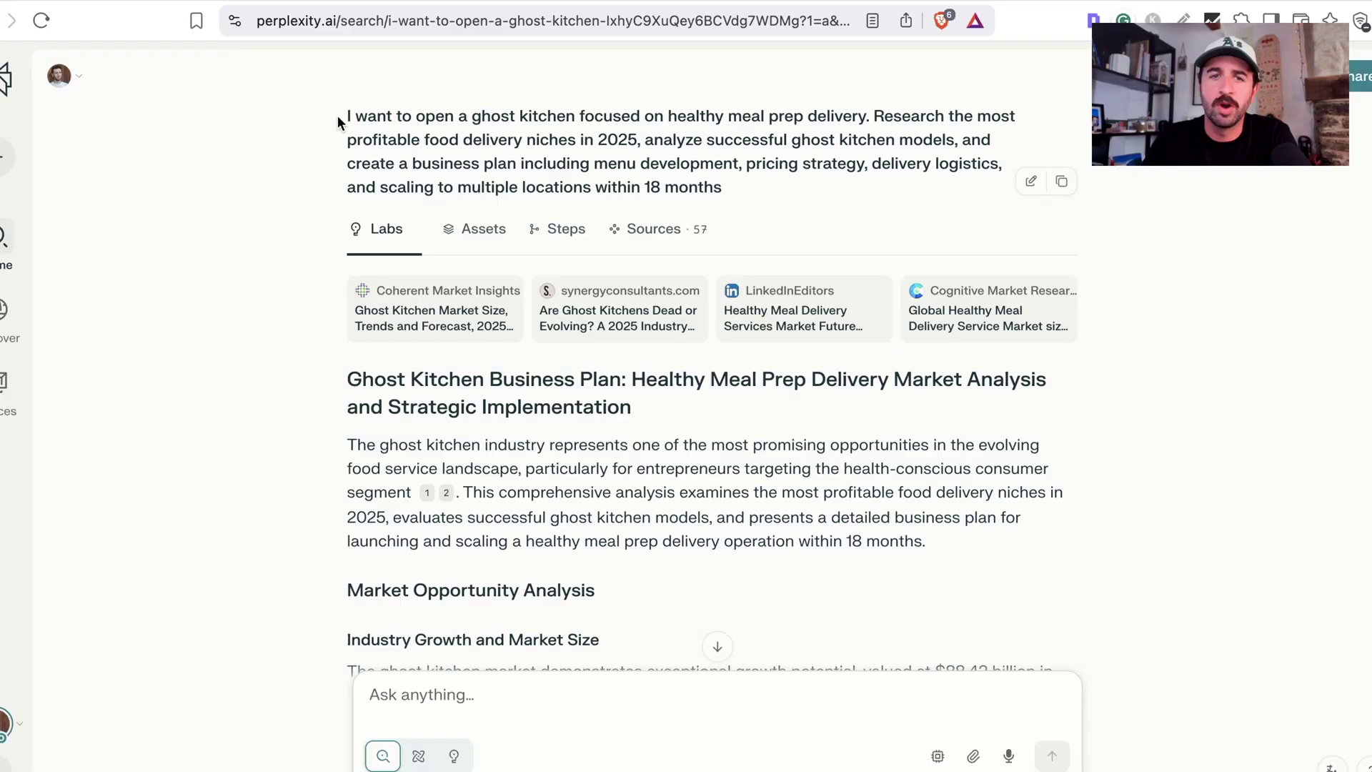
{"action": "left_click_drag", "start_coordinate": [486, 115], "coordinate": [867, 118]}
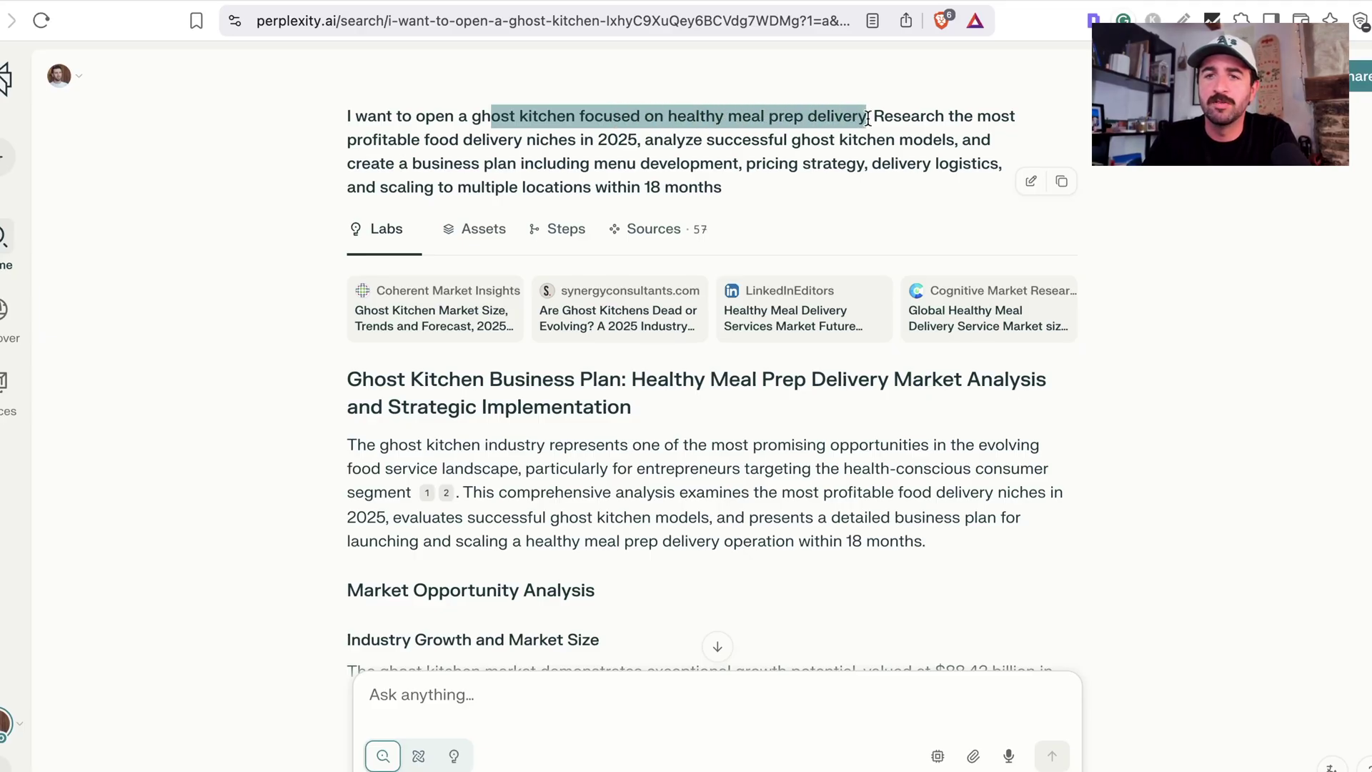
{"action": "left_click_drag", "start_coordinate": [379, 135], "coordinate": [720, 183]}
{"action": "left_click", "coordinate": [691, 198]}
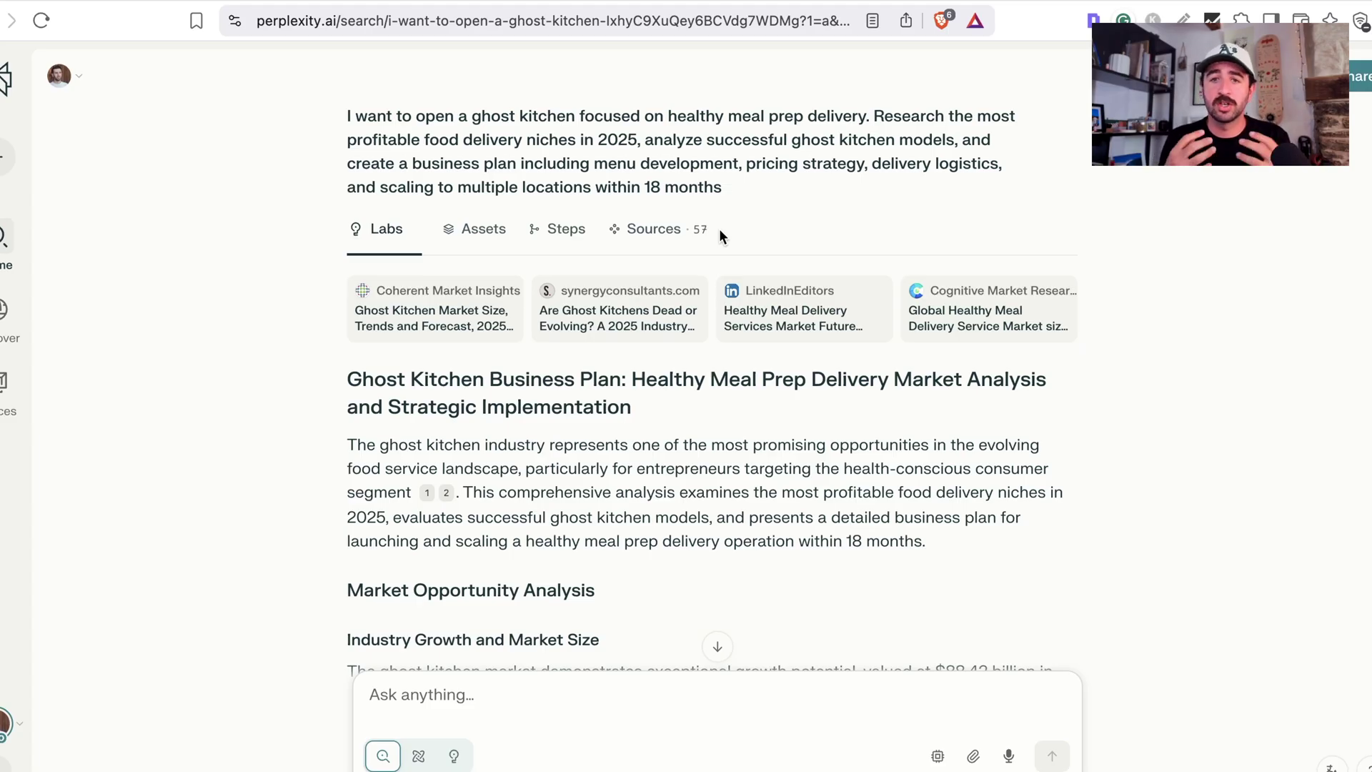
{"action": "scroll", "coordinate": [681, 430], "scroll_direction": "down", "scroll_amount": 3}
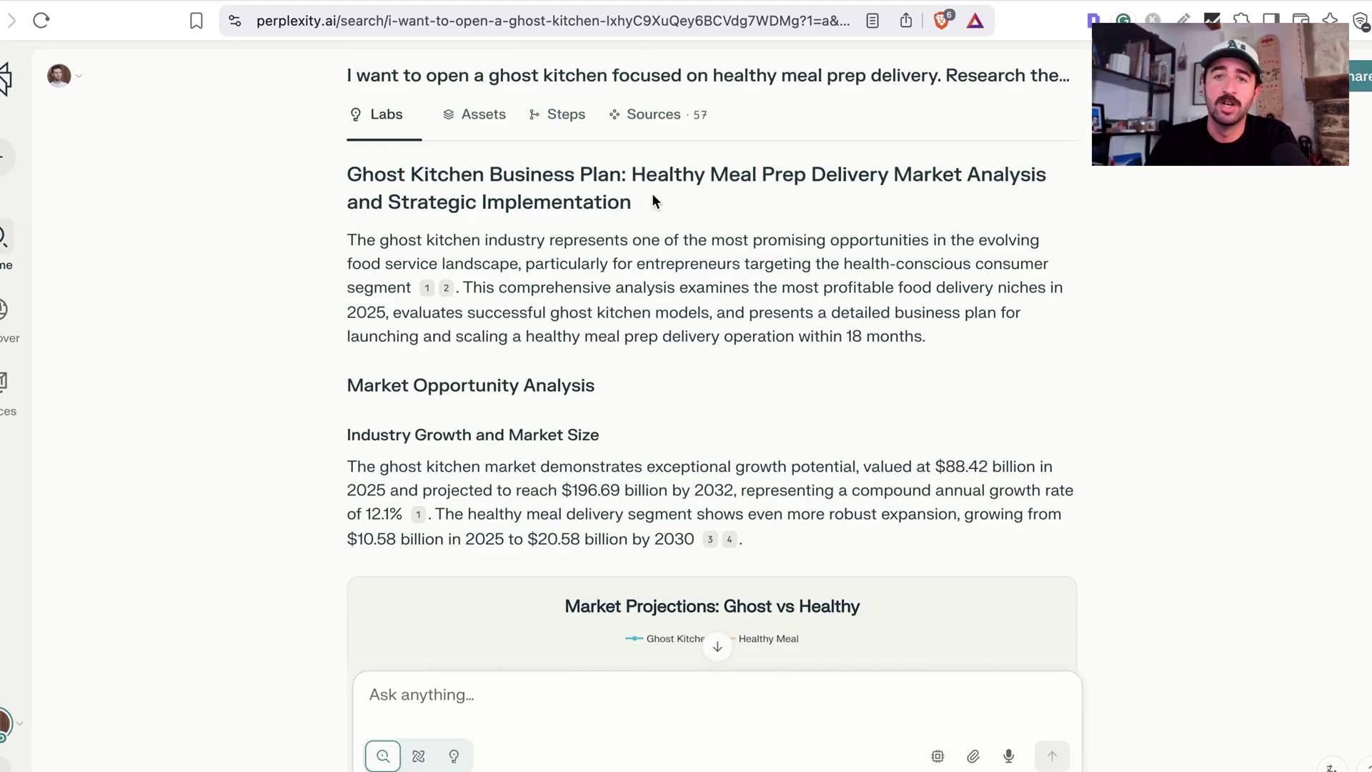
{"action": "left_click_drag", "start_coordinate": [889, 175], "coordinate": [1004, 175]}
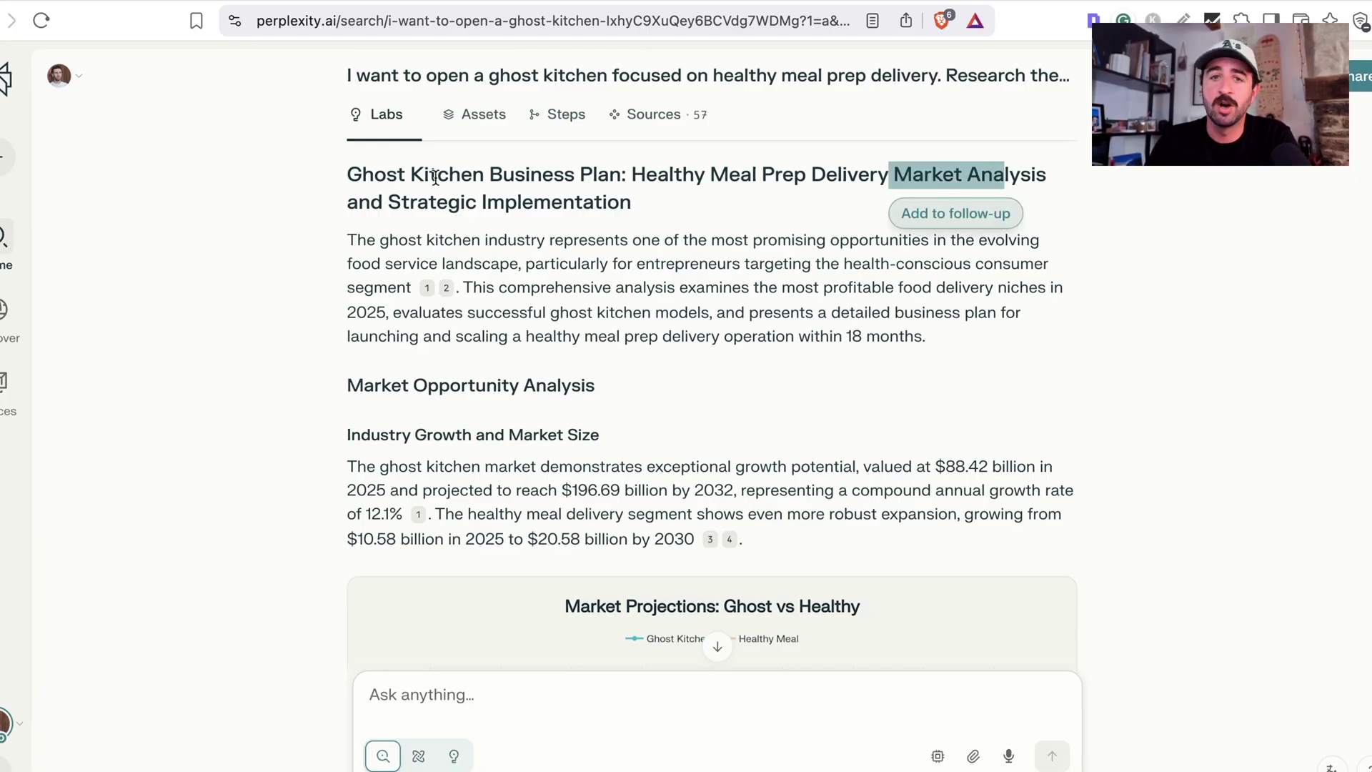
{"action": "left_click_drag", "start_coordinate": [357, 201], "coordinate": [604, 202]}
{"action": "scroll", "coordinate": [711, 263], "scroll_direction": "down", "scroll_amount": 4}
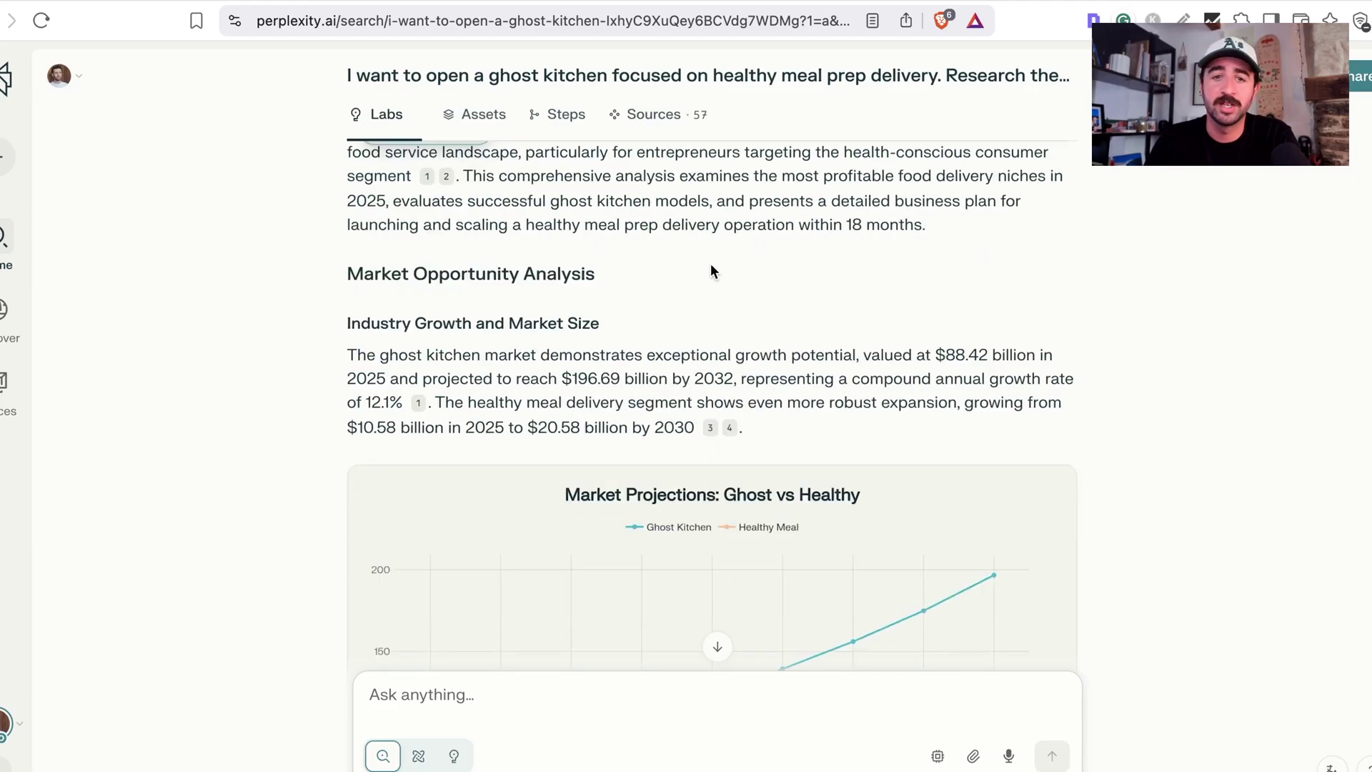
{"action": "left_click", "coordinate": [768, 408]}
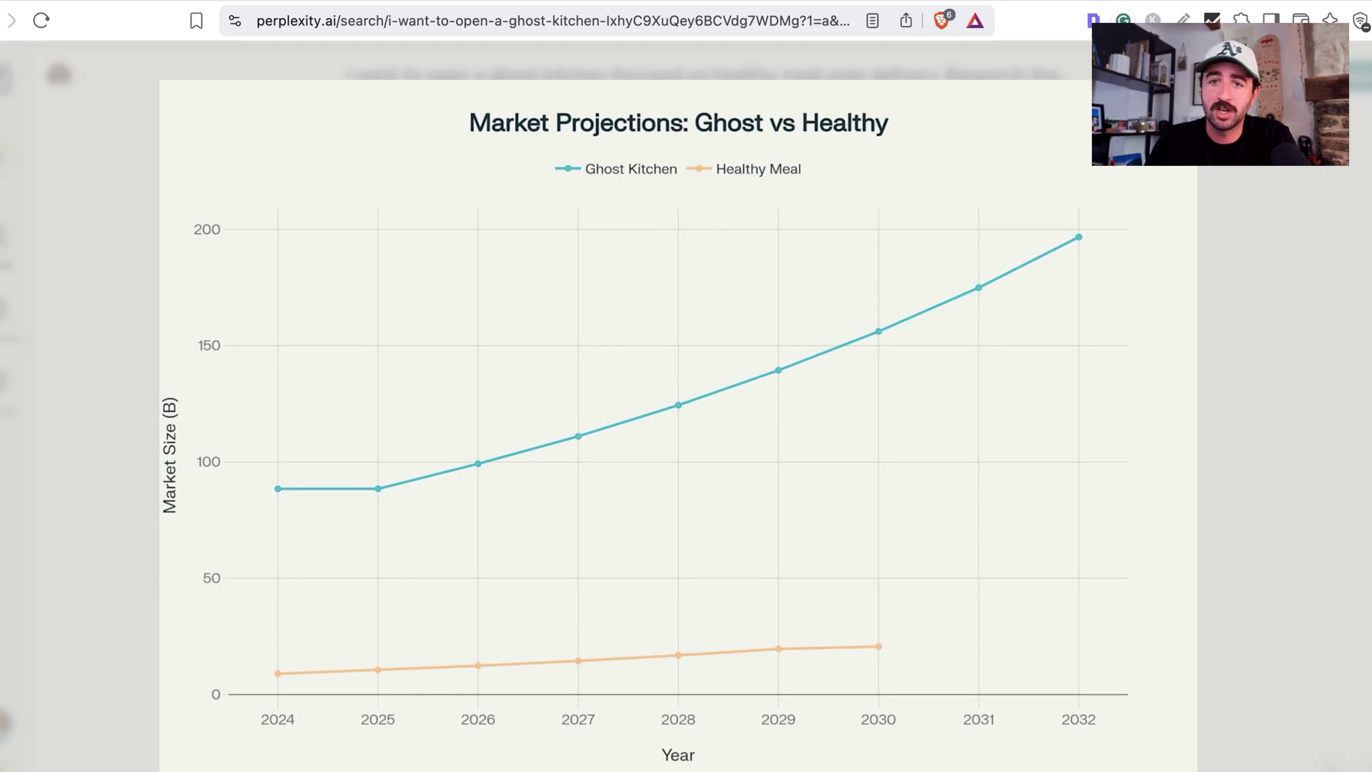
{"action": "key", "text": "Escape"}
{"action": "scroll", "coordinate": [786, 226], "scroll_direction": "up", "scroll_amount": 1}
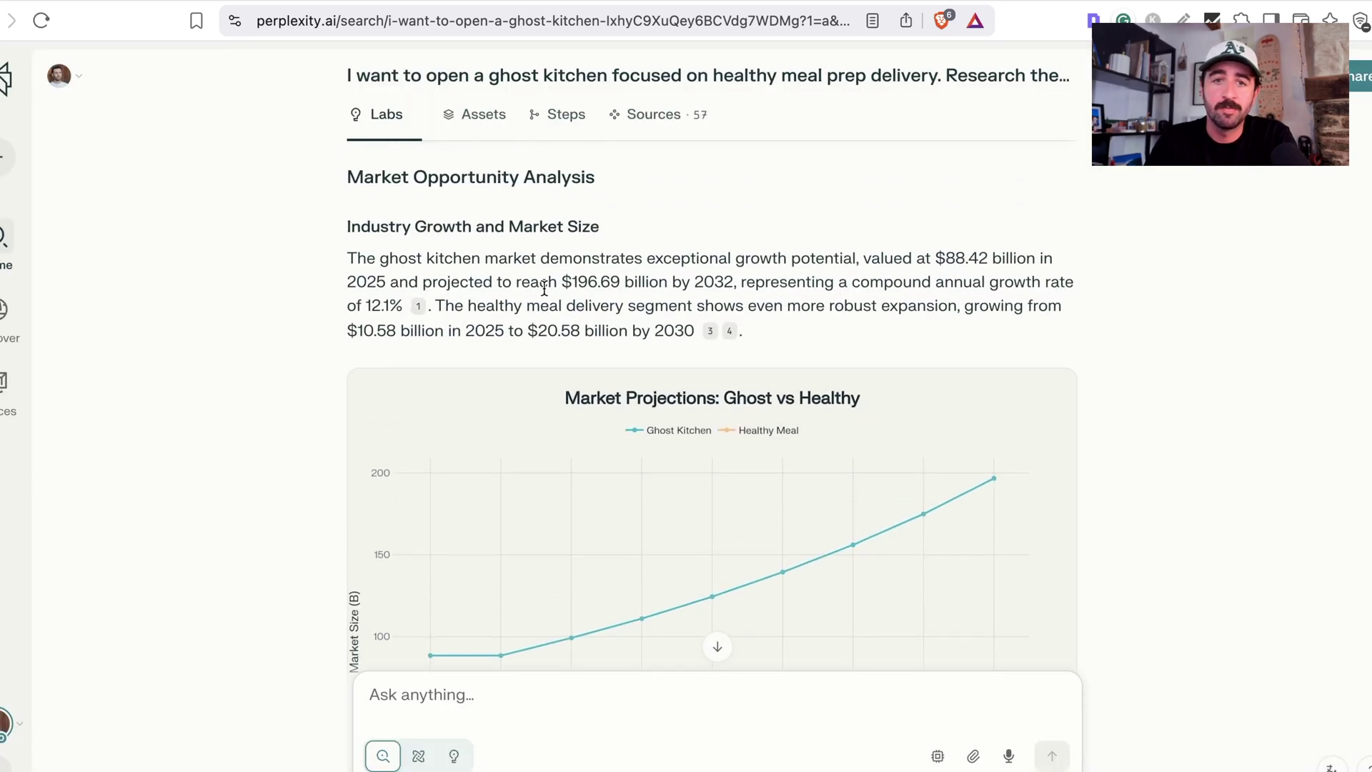
{"action": "left_click_drag", "start_coordinate": [545, 288], "coordinate": [659, 307]}
{"action": "scroll", "coordinate": [682, 318], "scroll_direction": "down", "scroll_amount": 8}
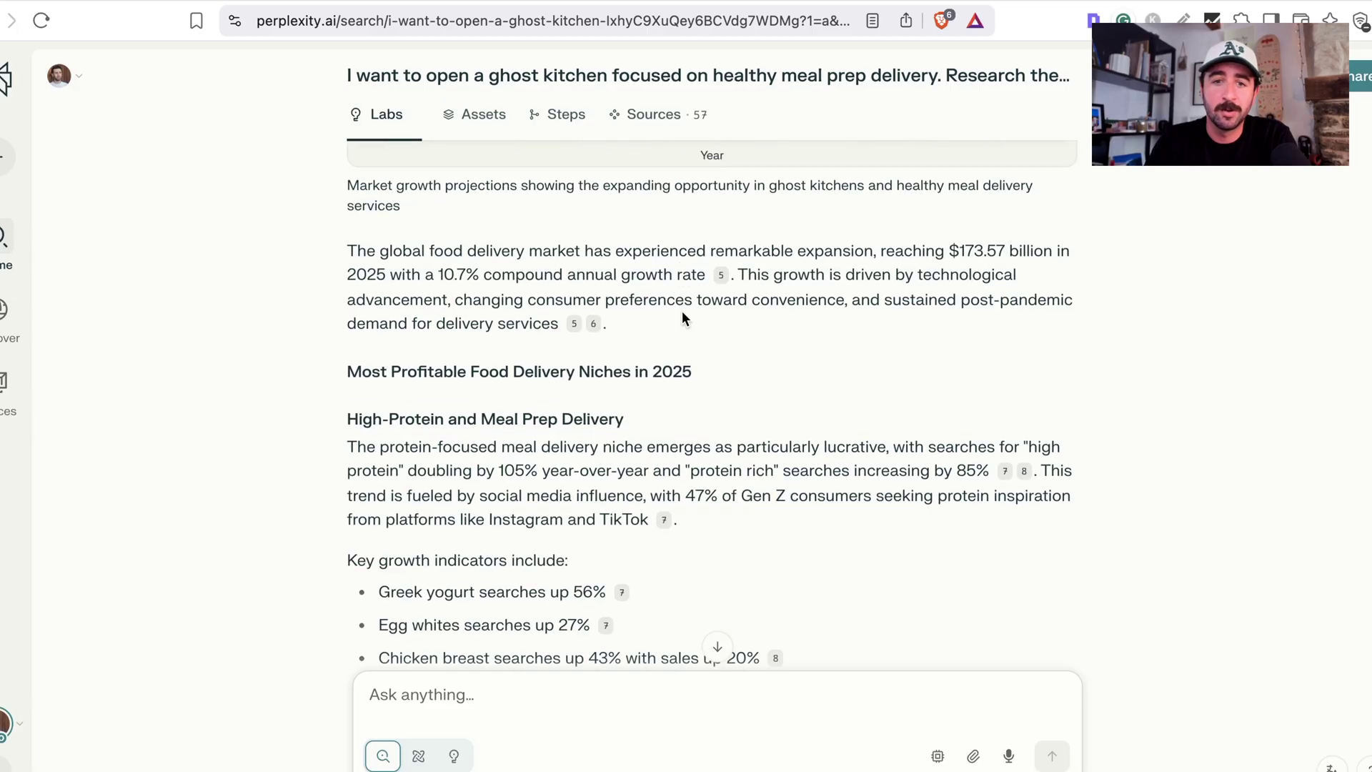
{"action": "scroll", "coordinate": [681, 314], "scroll_direction": "down", "scroll_amount": 3}
{"action": "left_click_drag", "start_coordinate": [377, 339], "coordinate": [550, 372]}
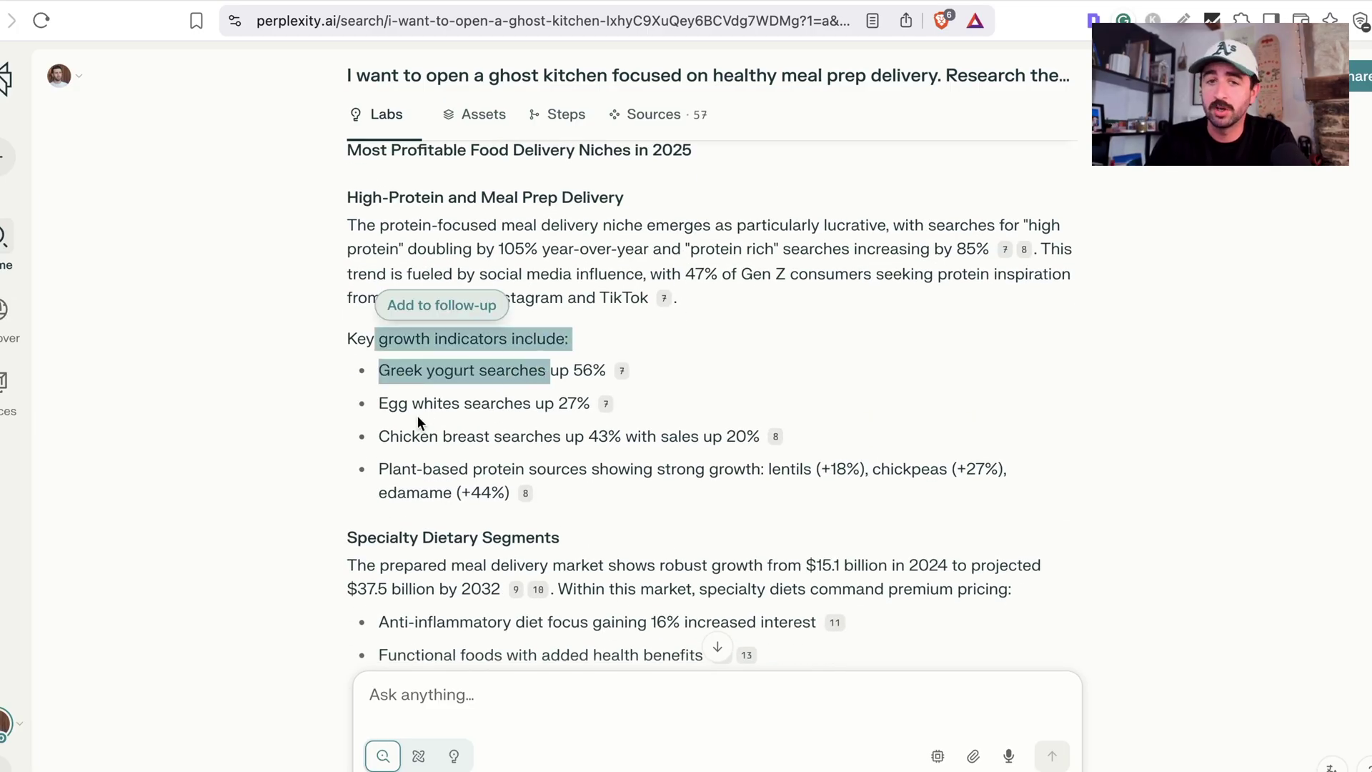
{"action": "left_click", "coordinate": [417, 422]}
{"action": "left_click_drag", "start_coordinate": [413, 370], "coordinate": [504, 406]}
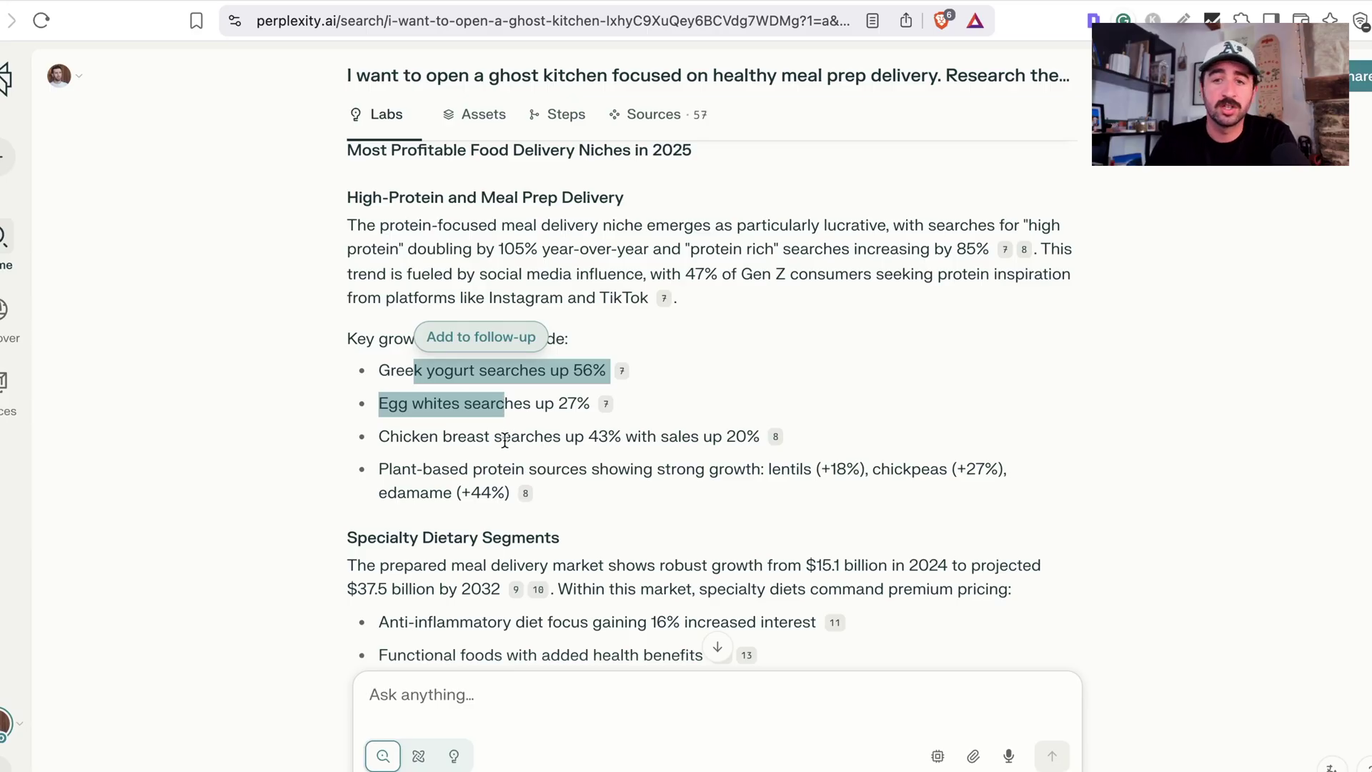
{"action": "left_click_drag", "start_coordinate": [905, 225], "coordinate": [1034, 222]}
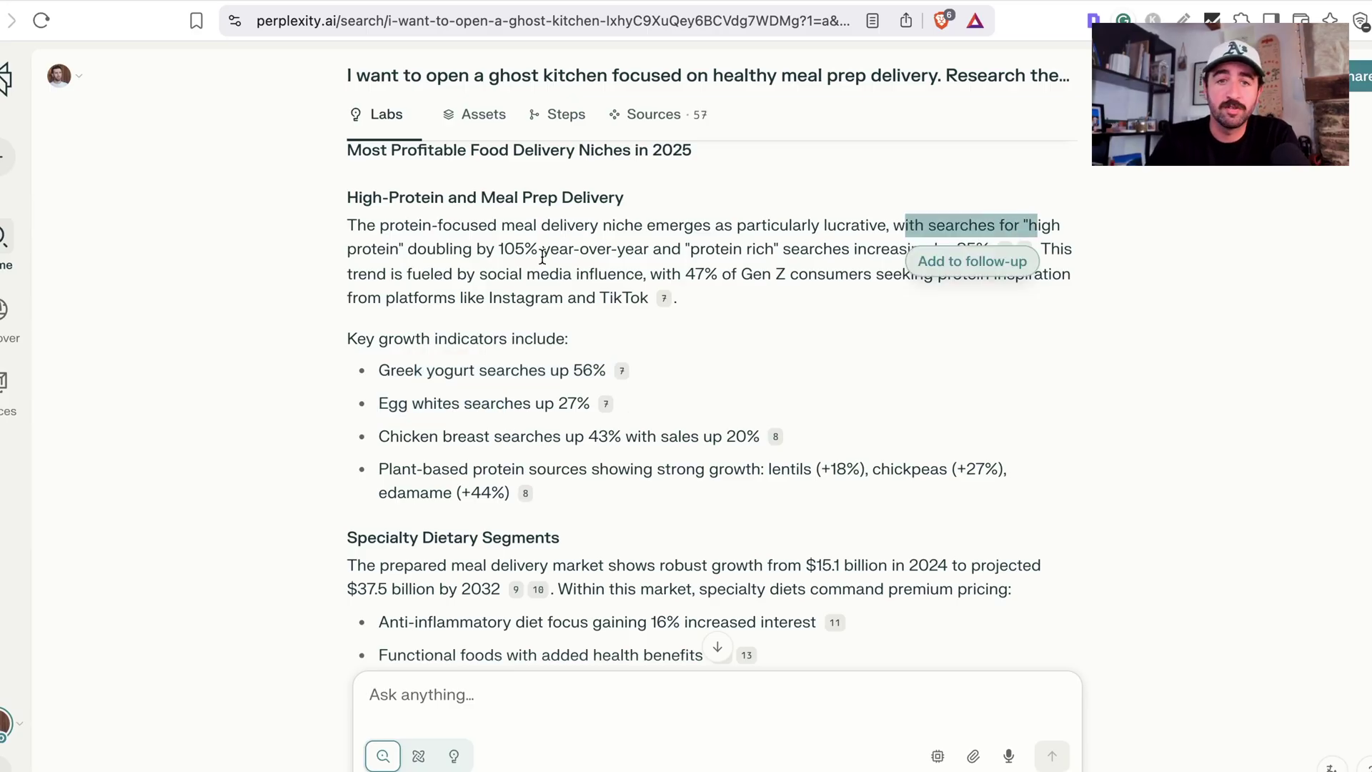
{"action": "left_click", "coordinate": [611, 266]}
{"action": "left_click_drag", "start_coordinate": [629, 274], "coordinate": [929, 279]}
{"action": "scroll", "coordinate": [701, 276], "scroll_direction": "down", "scroll_amount": 5}
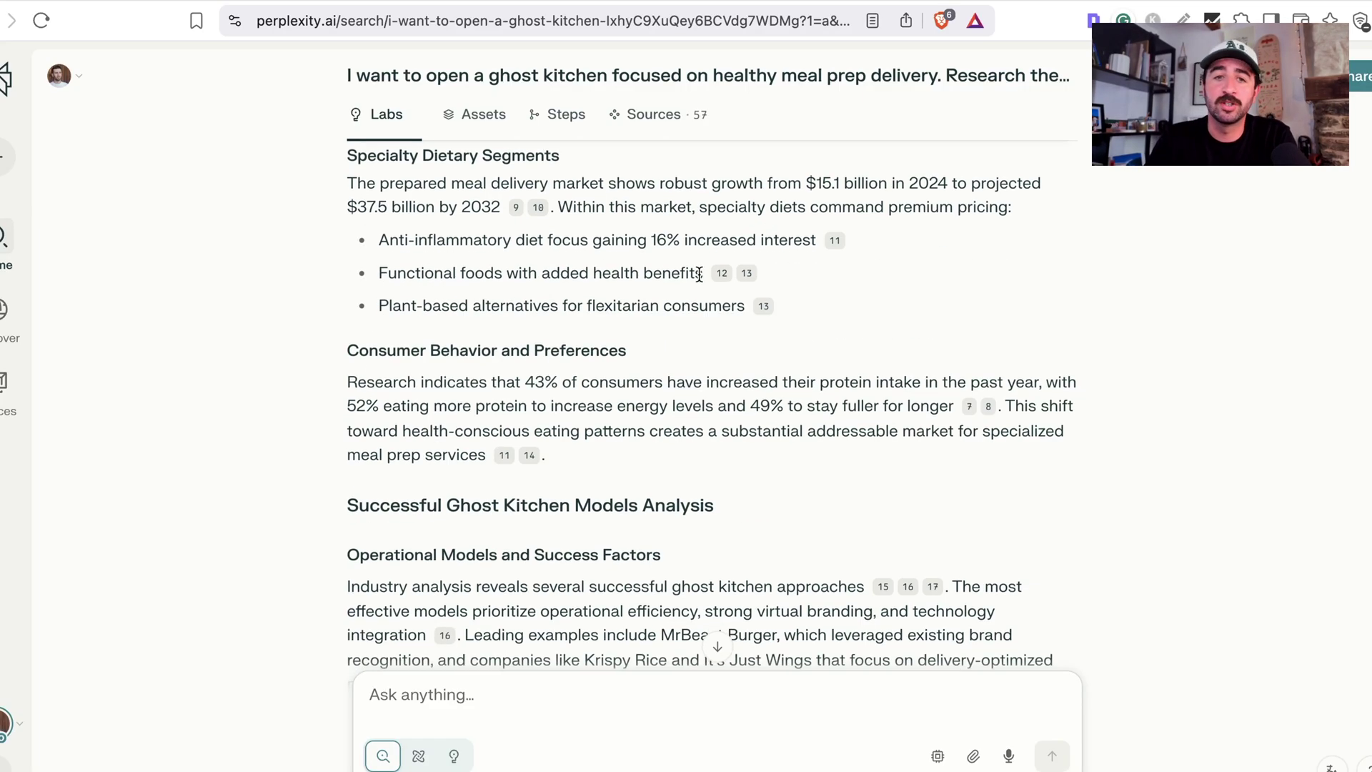
{"action": "scroll", "coordinate": [654, 325], "scroll_direction": "down", "scroll_amount": 3}
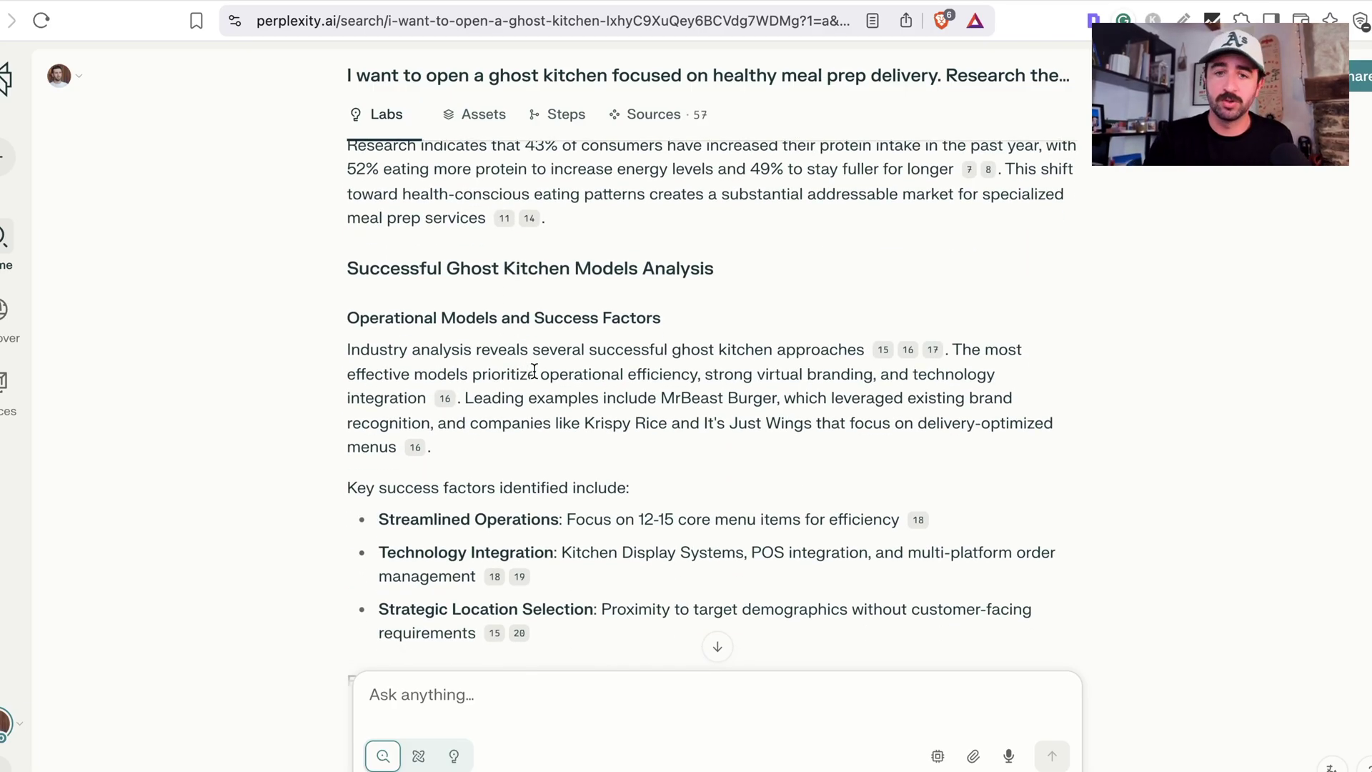
{"action": "scroll", "coordinate": [534, 370], "scroll_direction": "down", "scroll_amount": 2}
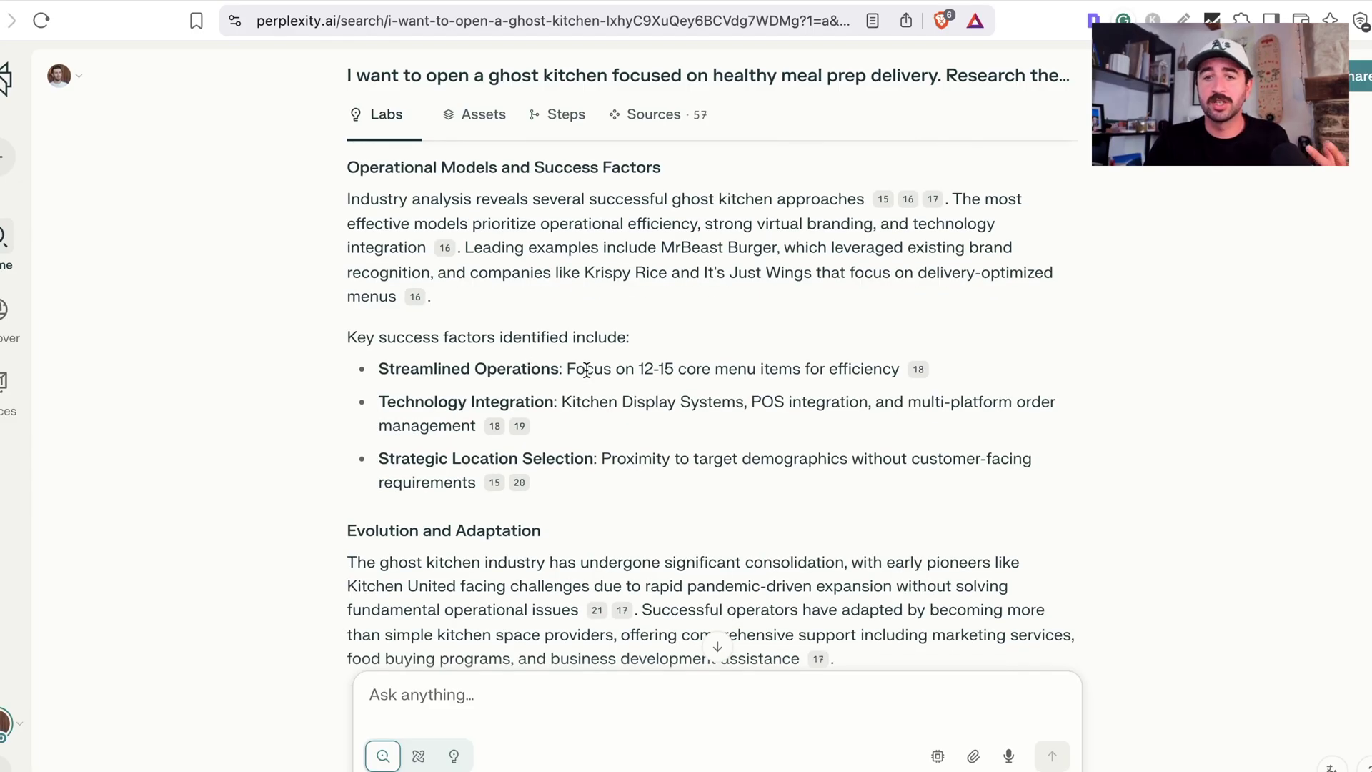
{"action": "left_click_drag", "start_coordinate": [583, 371], "coordinate": [809, 372]}
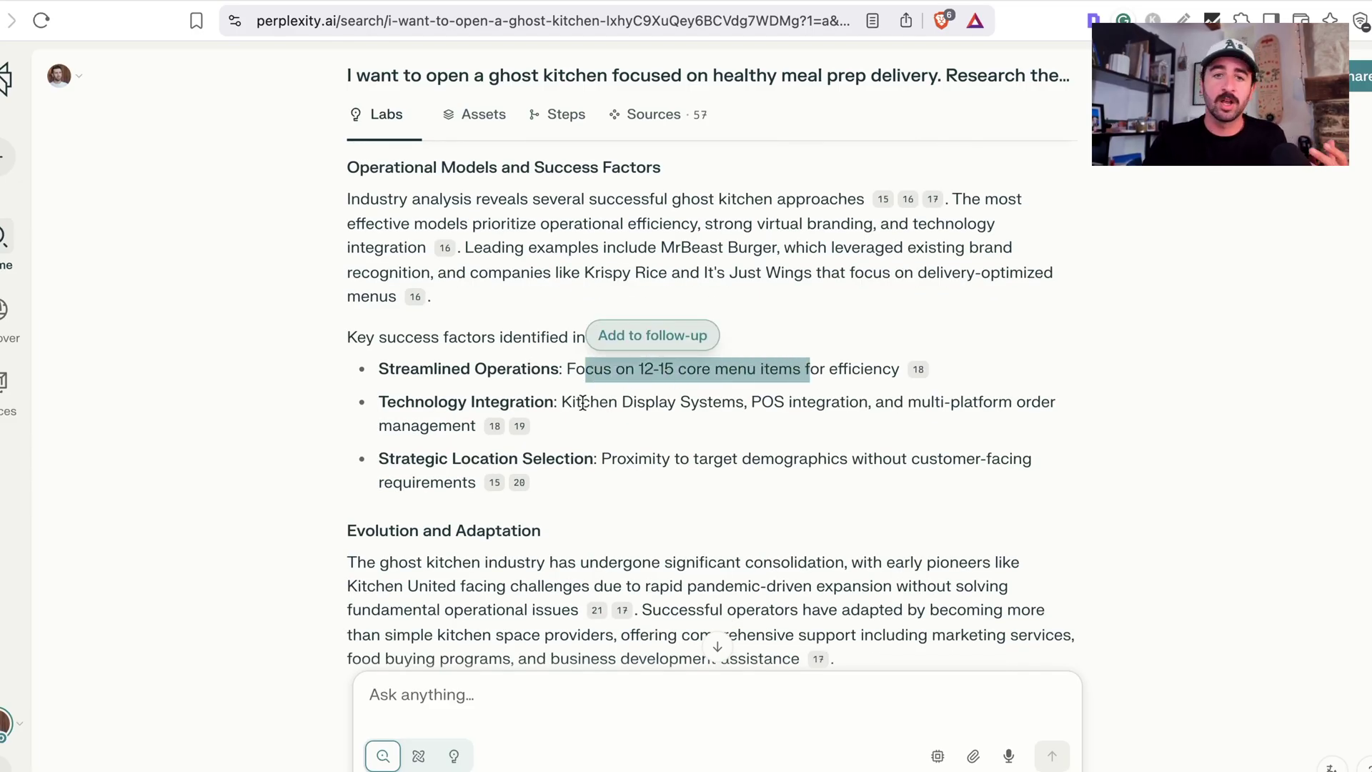
{"action": "left_click_drag", "start_coordinate": [582, 402], "coordinate": [791, 402]}
{"action": "left_click_drag", "start_coordinate": [619, 475], "coordinate": [786, 482]}
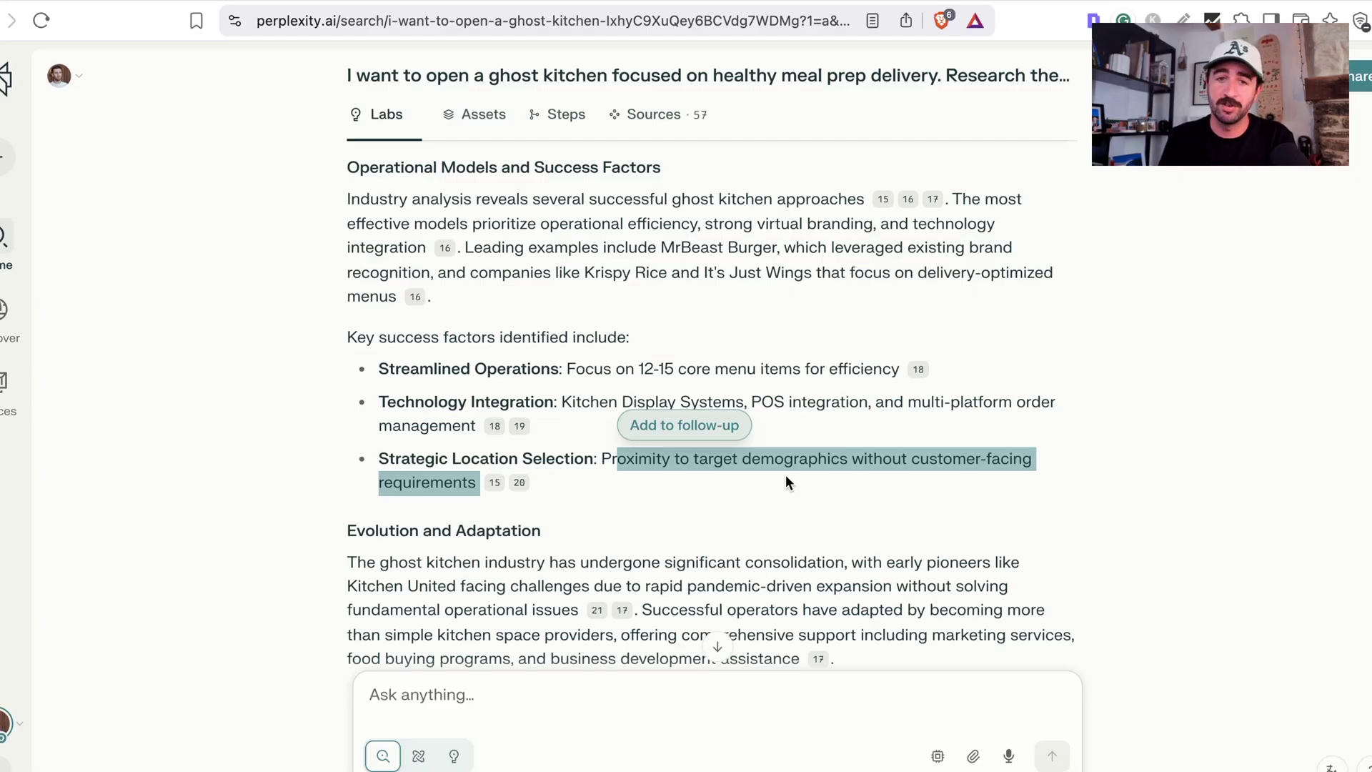
{"action": "scroll", "coordinate": [786, 475], "scroll_direction": "down", "scroll_amount": 7}
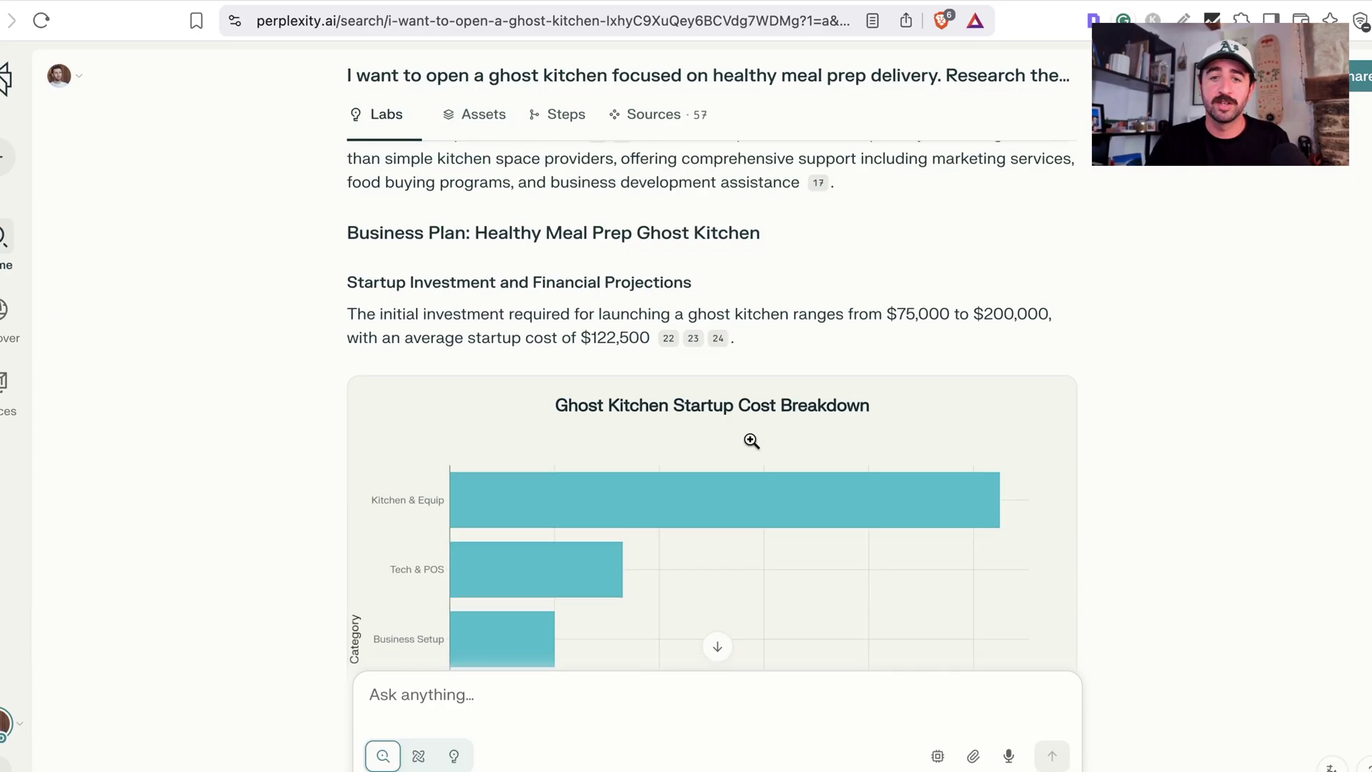
{"action": "scroll", "coordinate": [726, 337], "scroll_direction": "down", "scroll_amount": 3}
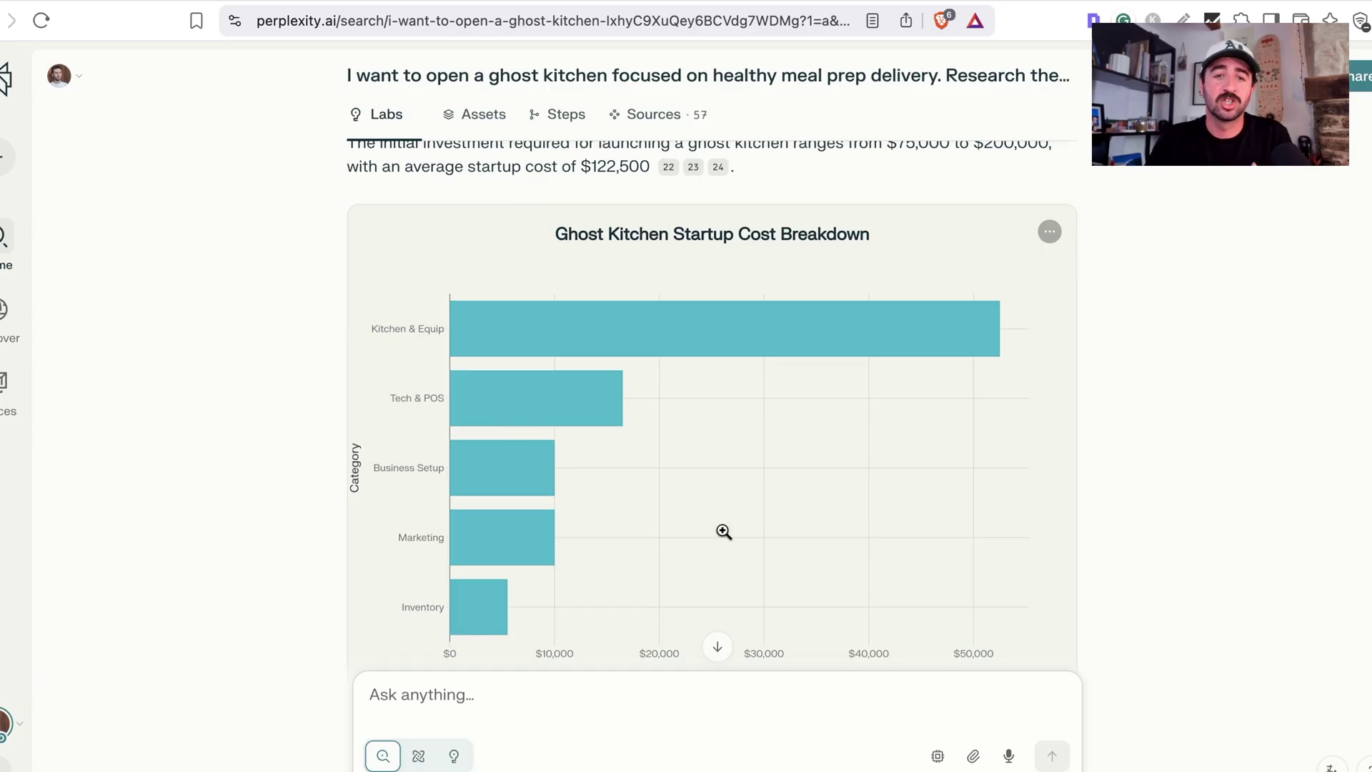
{"action": "scroll", "coordinate": [702, 443], "scroll_direction": "down", "scroll_amount": 10}
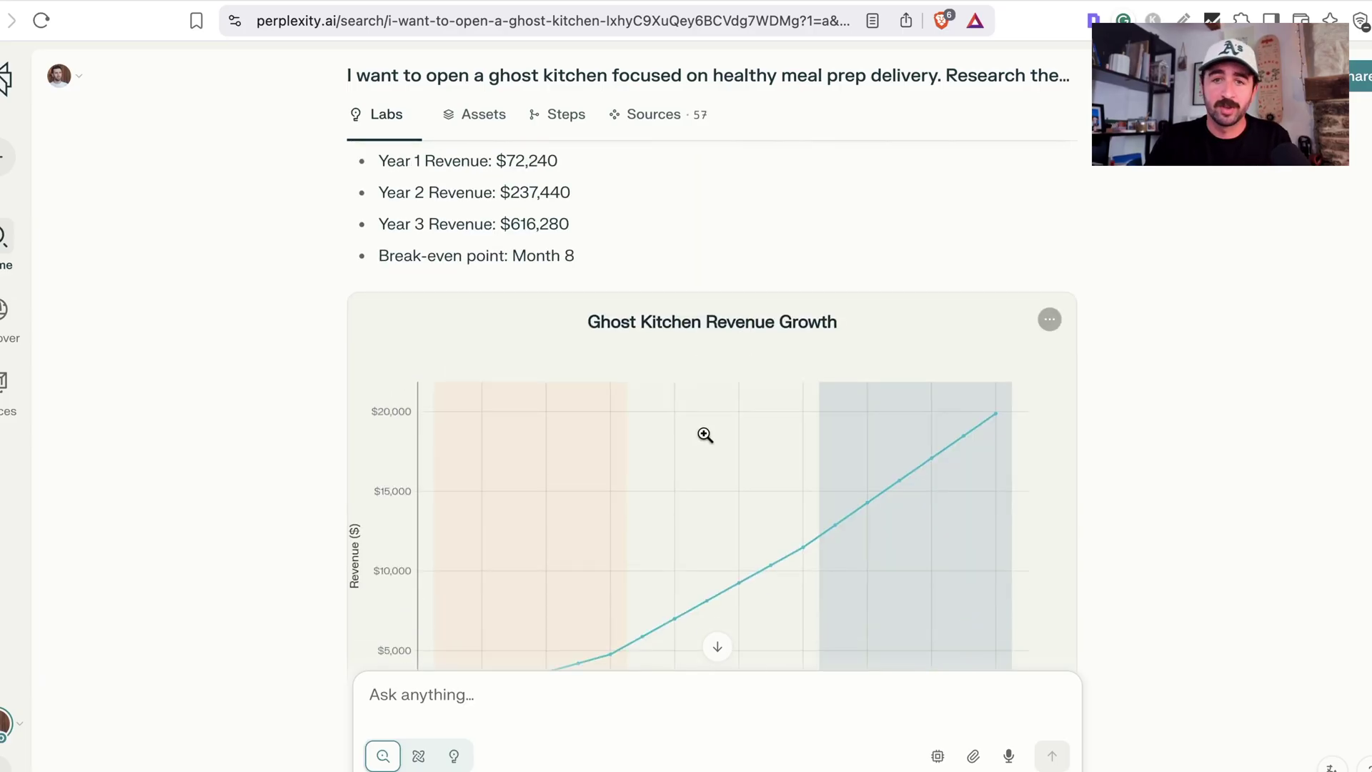
{"action": "scroll", "coordinate": [705, 435], "scroll_direction": "down", "scroll_amount": 8}
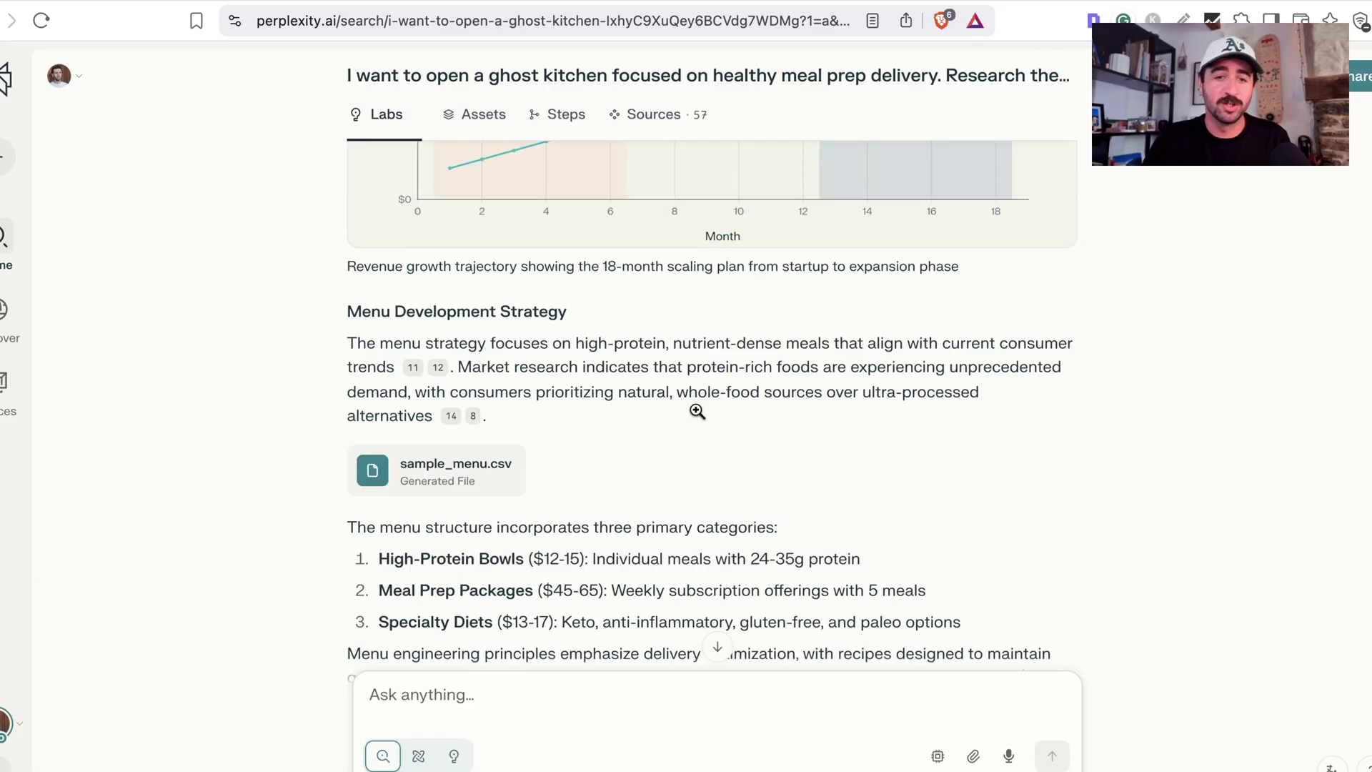
{"action": "scroll", "coordinate": [696, 412], "scroll_direction": "down", "scroll_amount": 2}
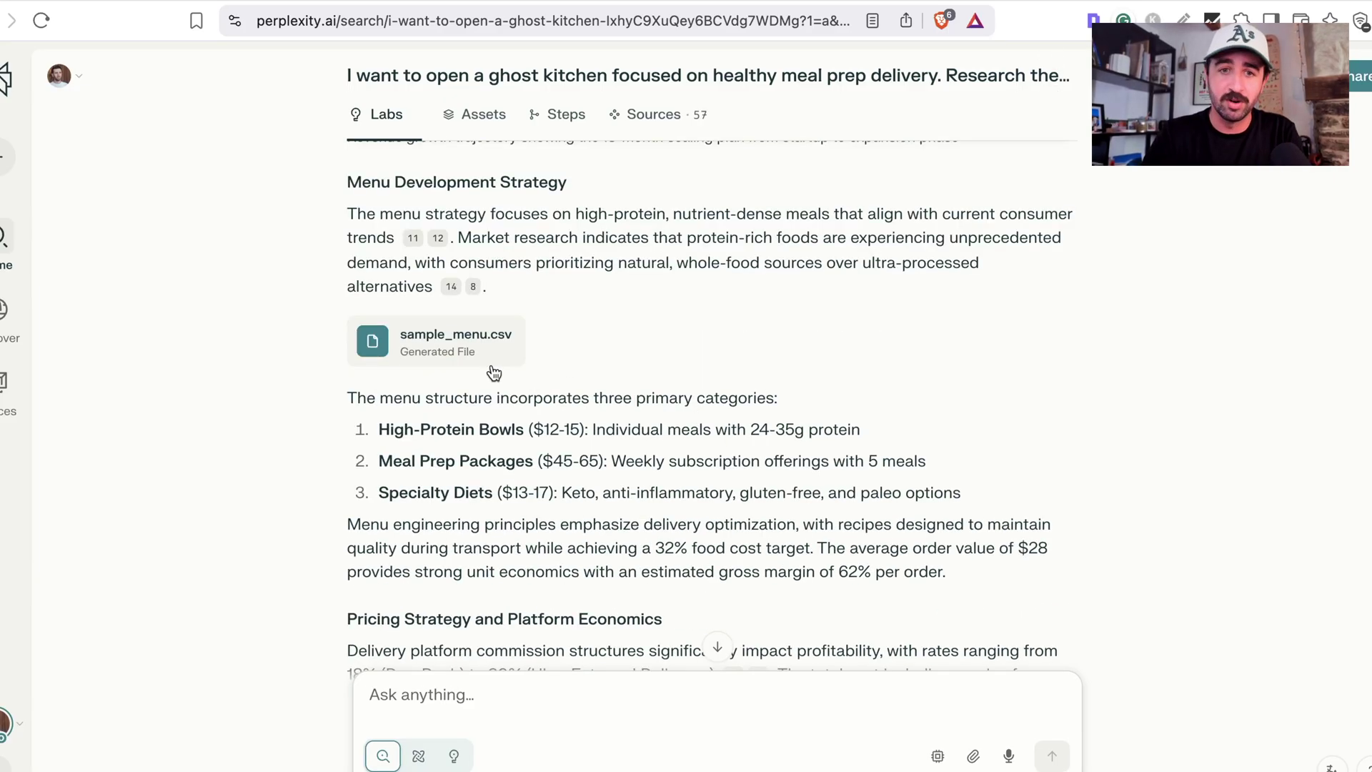
{"action": "left_click", "coordinate": [470, 357]}
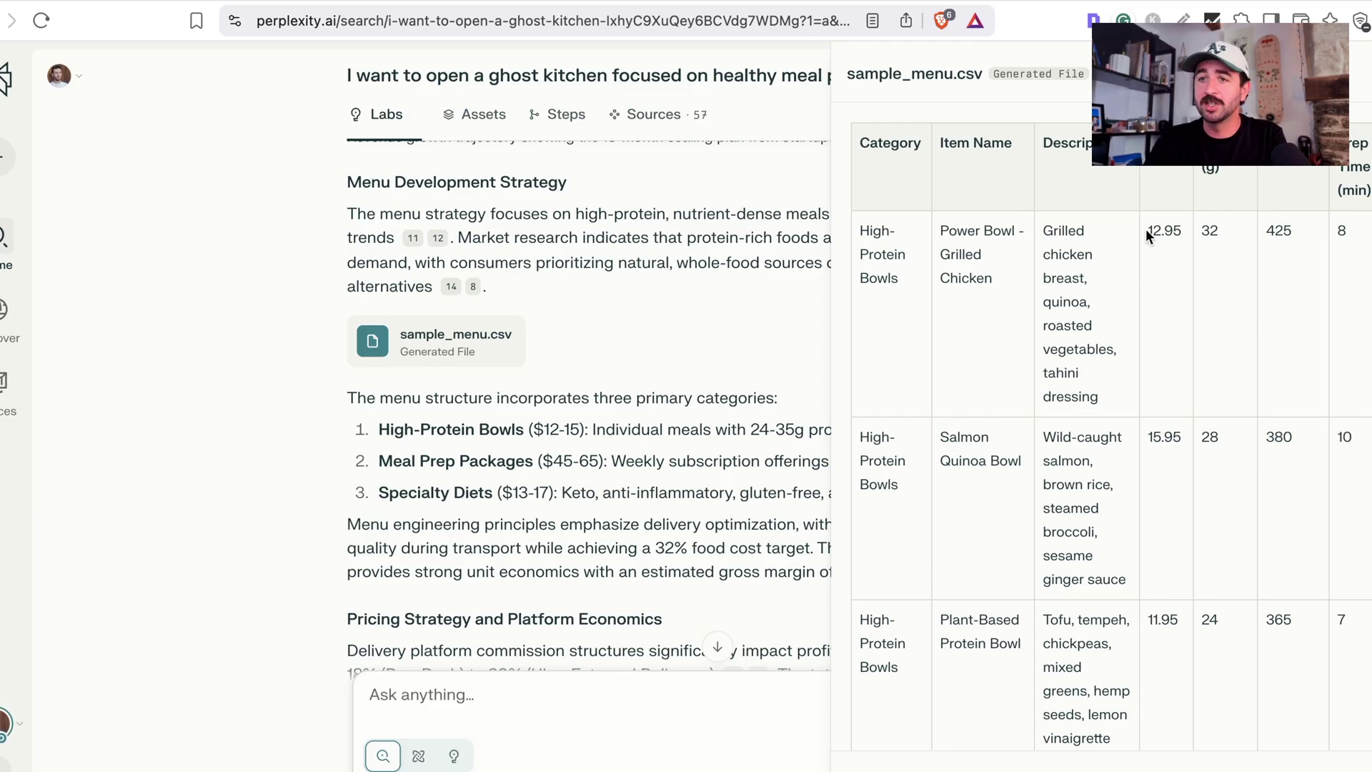
{"action": "left_click_drag", "start_coordinate": [1212, 236], "coordinate": [1219, 235]}
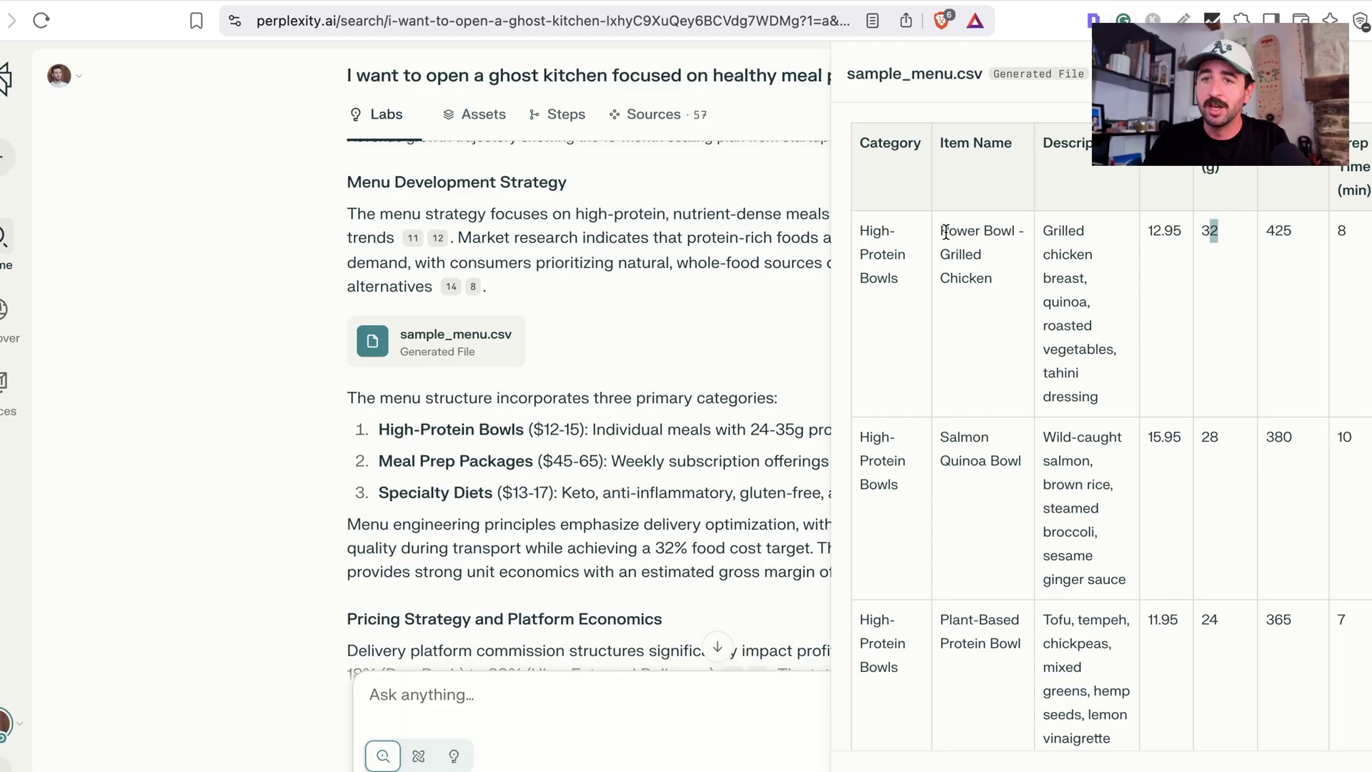
{"action": "left_click_drag", "start_coordinate": [949, 230], "coordinate": [1005, 299]}
{"action": "left_click_drag", "start_coordinate": [873, 254], "coordinate": [899, 280]}
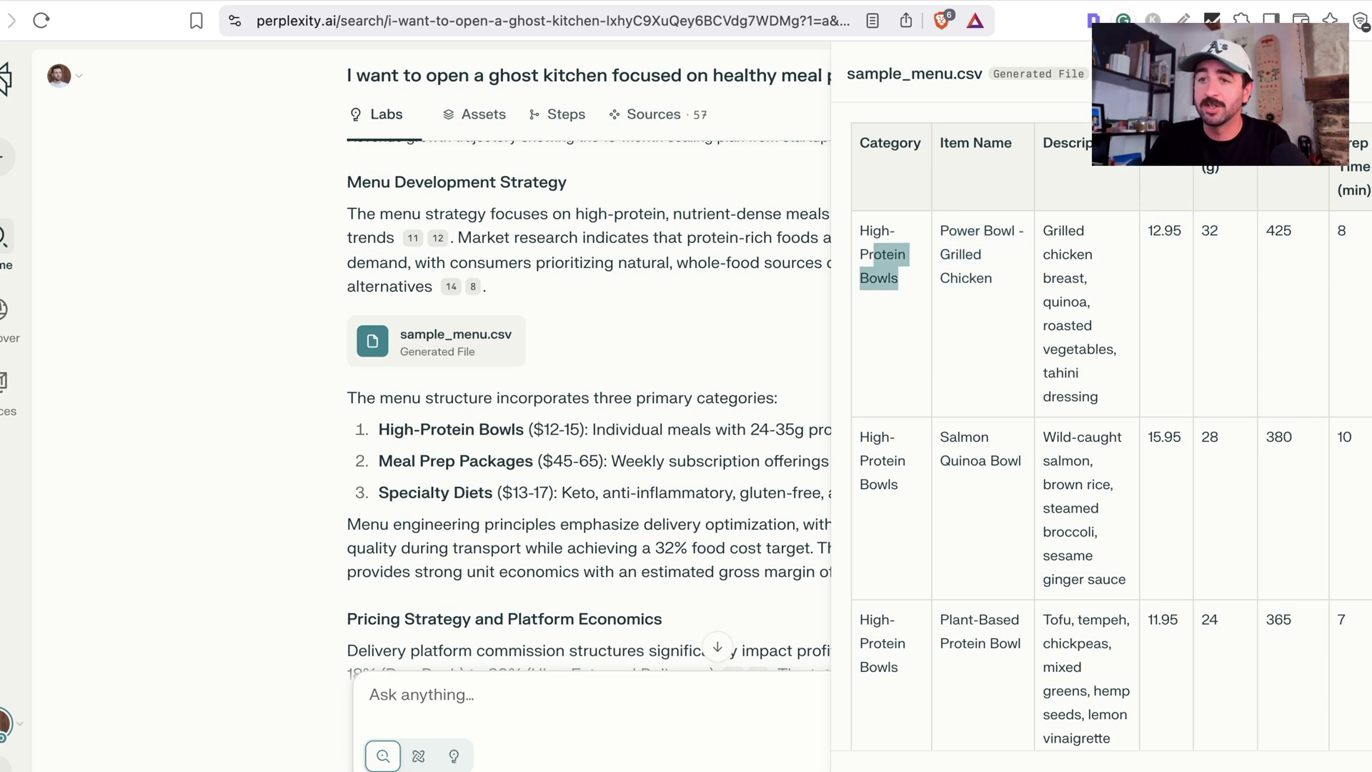
{"action": "key", "text": "Escape"}
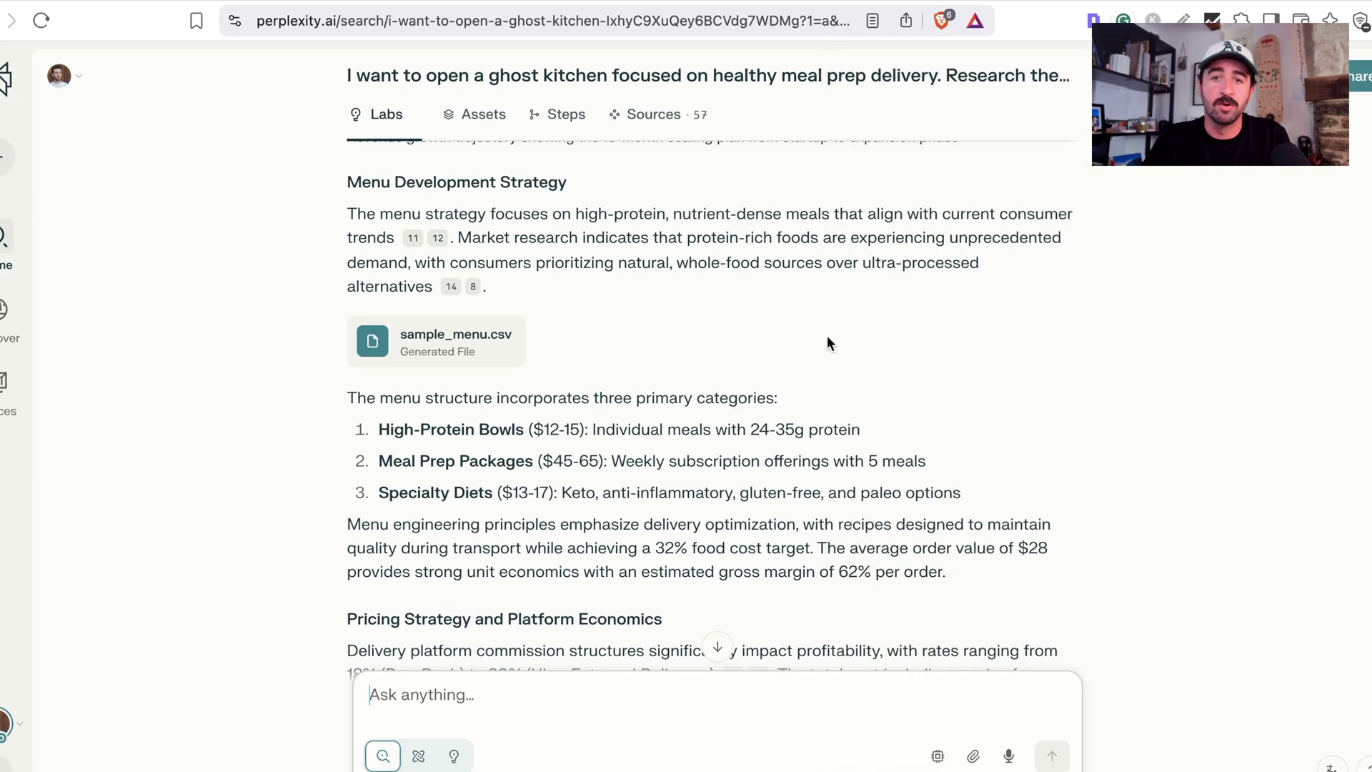
{"action": "scroll", "coordinate": [826, 336], "scroll_direction": "down", "scroll_amount": 1}
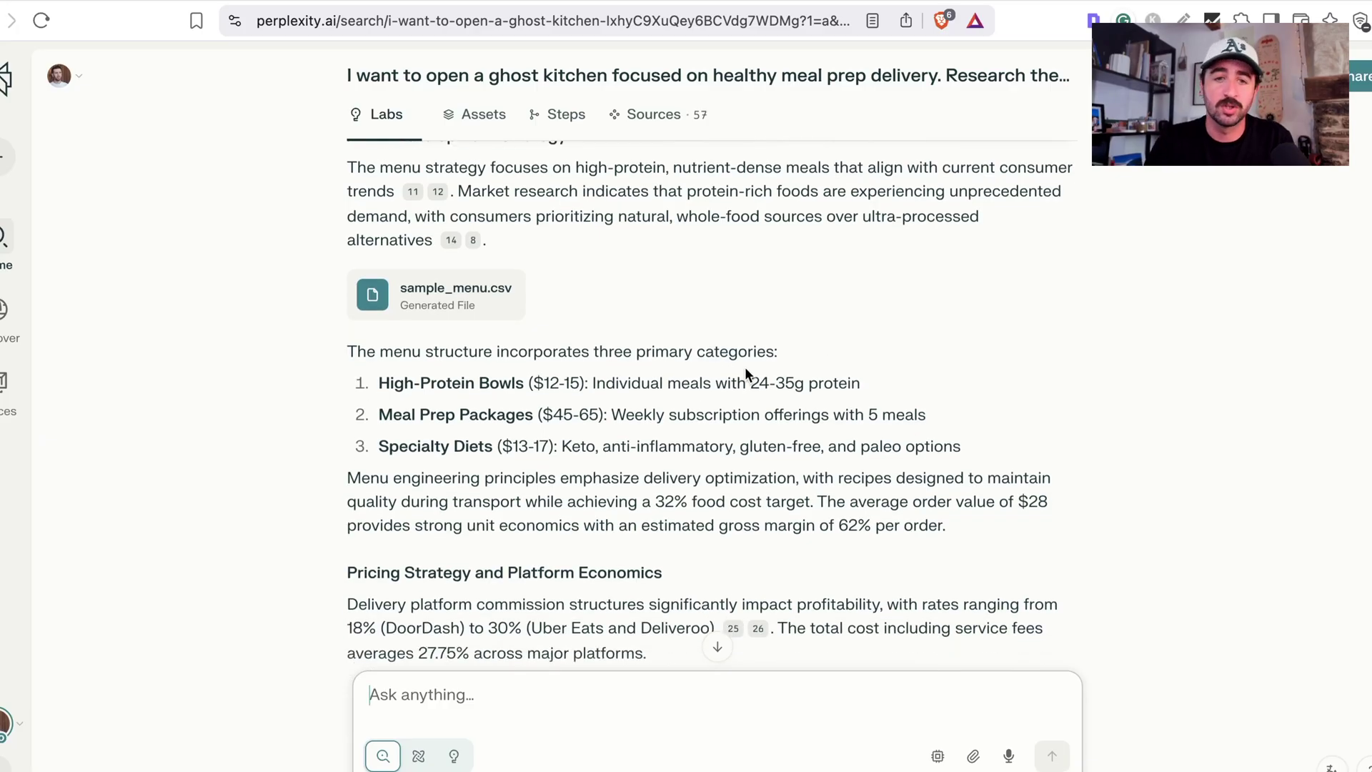
{"action": "scroll", "coordinate": [644, 396], "scroll_direction": "down", "scroll_amount": 1}
{"action": "left_click_drag", "start_coordinate": [547, 379], "coordinate": [620, 422]}
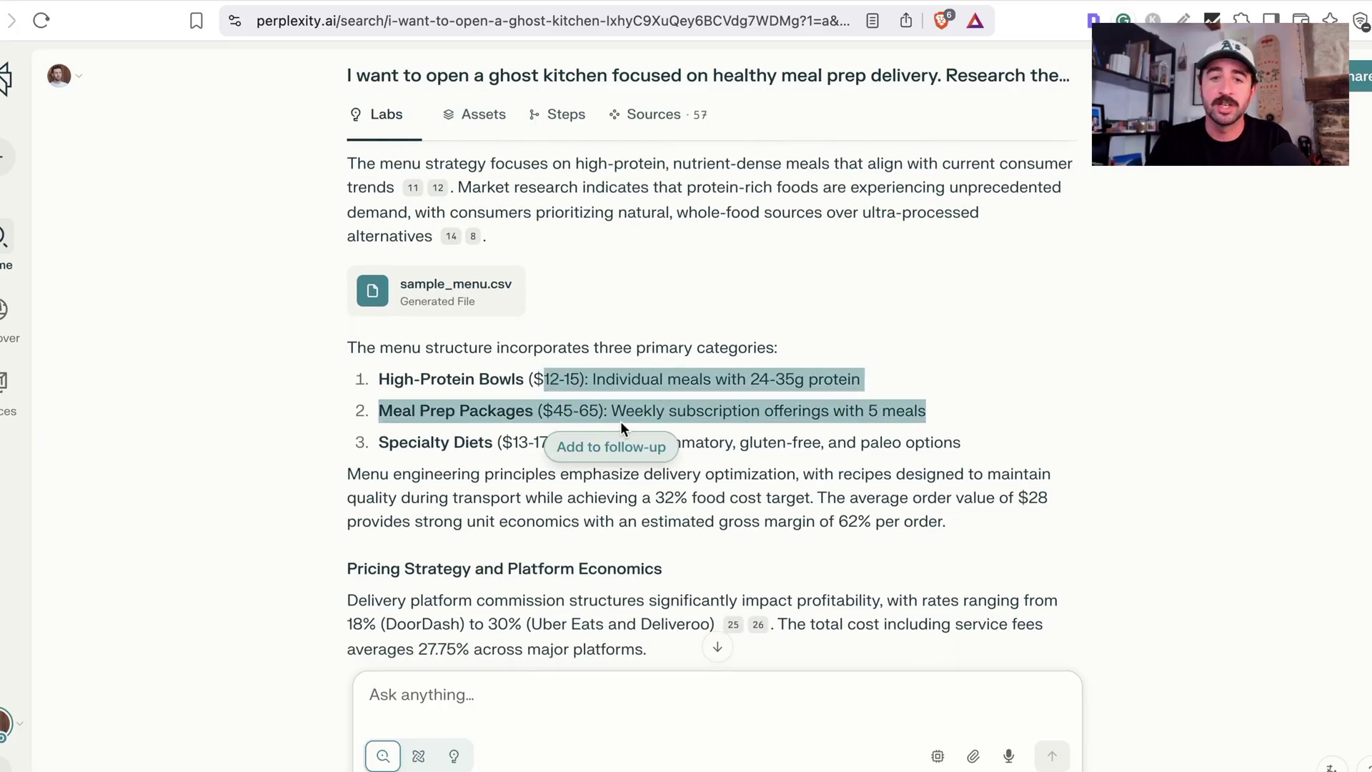
{"action": "left_click_drag", "start_coordinate": [513, 442], "coordinate": [707, 442]}
{"action": "scroll", "coordinate": [707, 443], "scroll_direction": "down", "scroll_amount": 1}
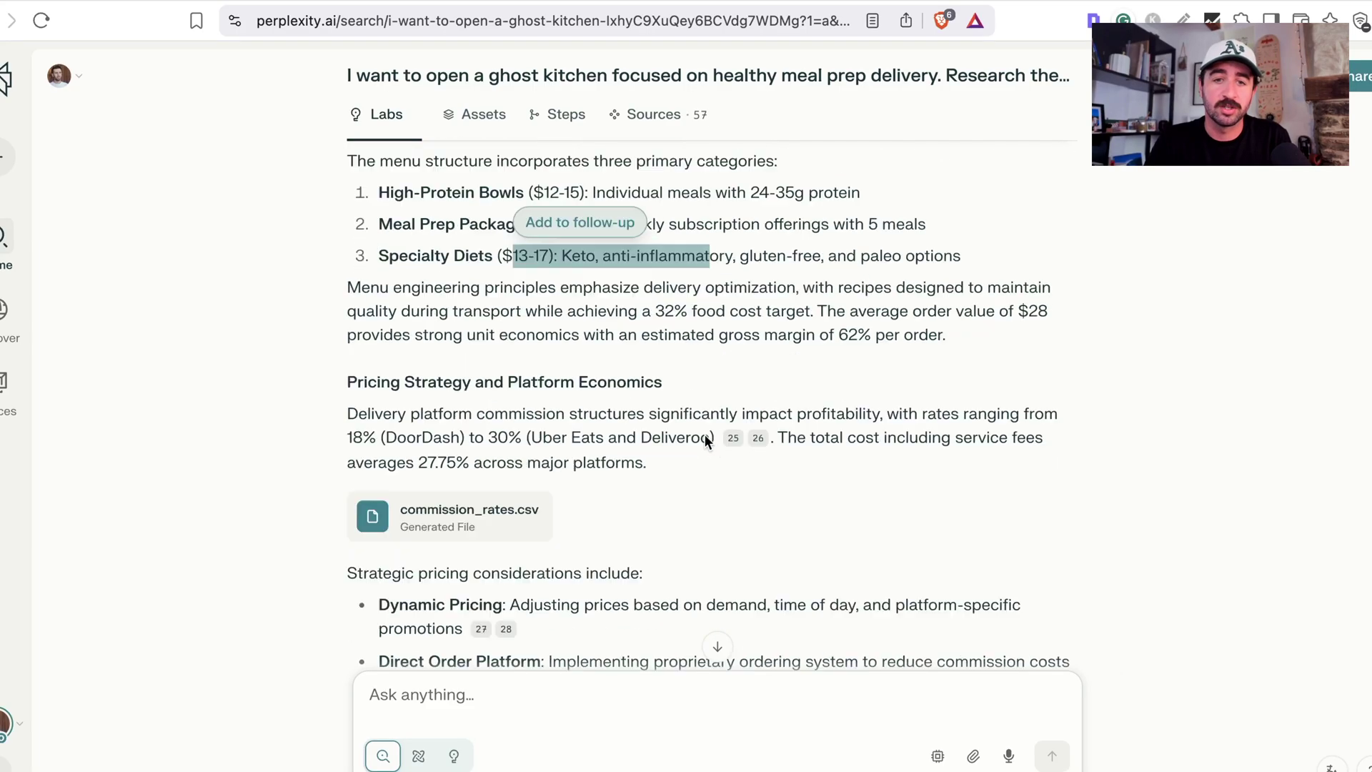
{"action": "scroll", "coordinate": [704, 434], "scroll_direction": "down", "scroll_amount": 2}
{"action": "left_click", "coordinate": [500, 395]}
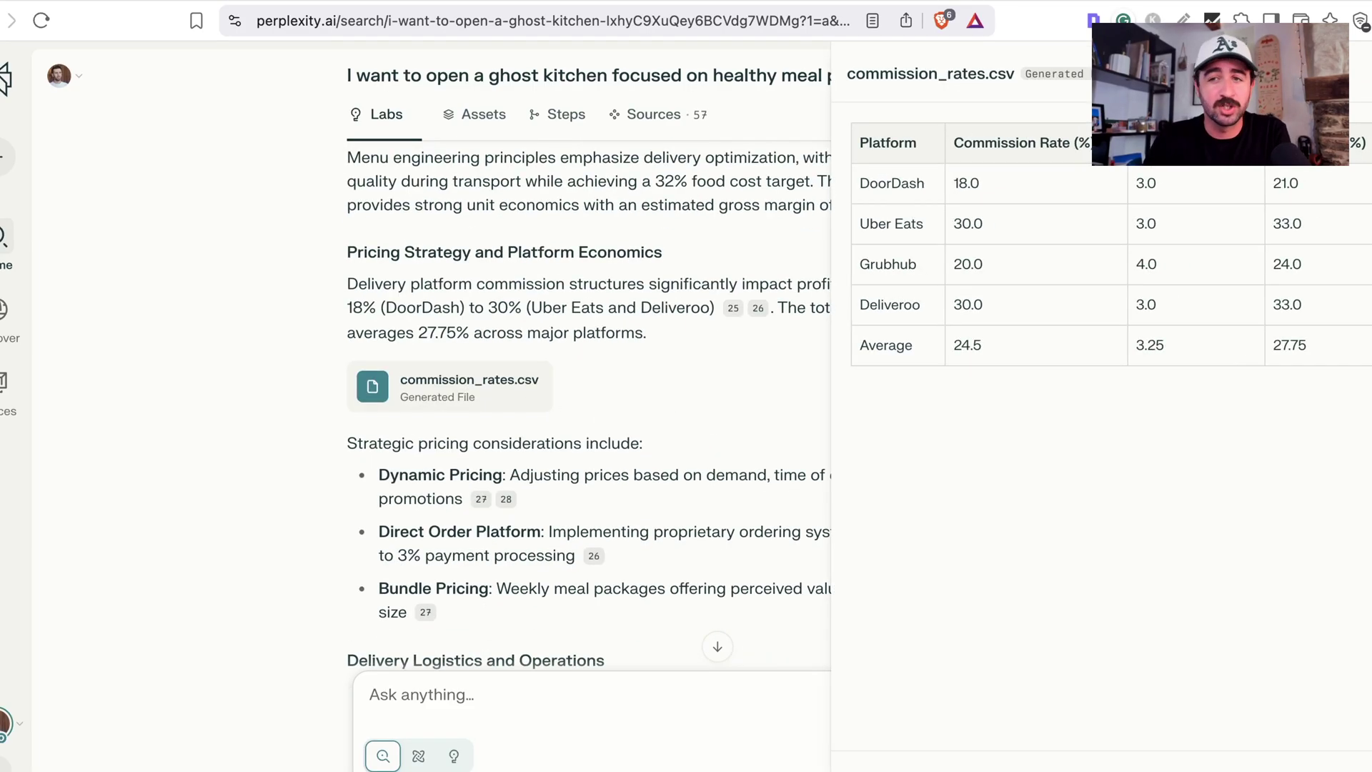
{"action": "key", "text": "Escape"}
{"action": "scroll", "coordinate": [820, 328], "scroll_direction": "down", "scroll_amount": 15}
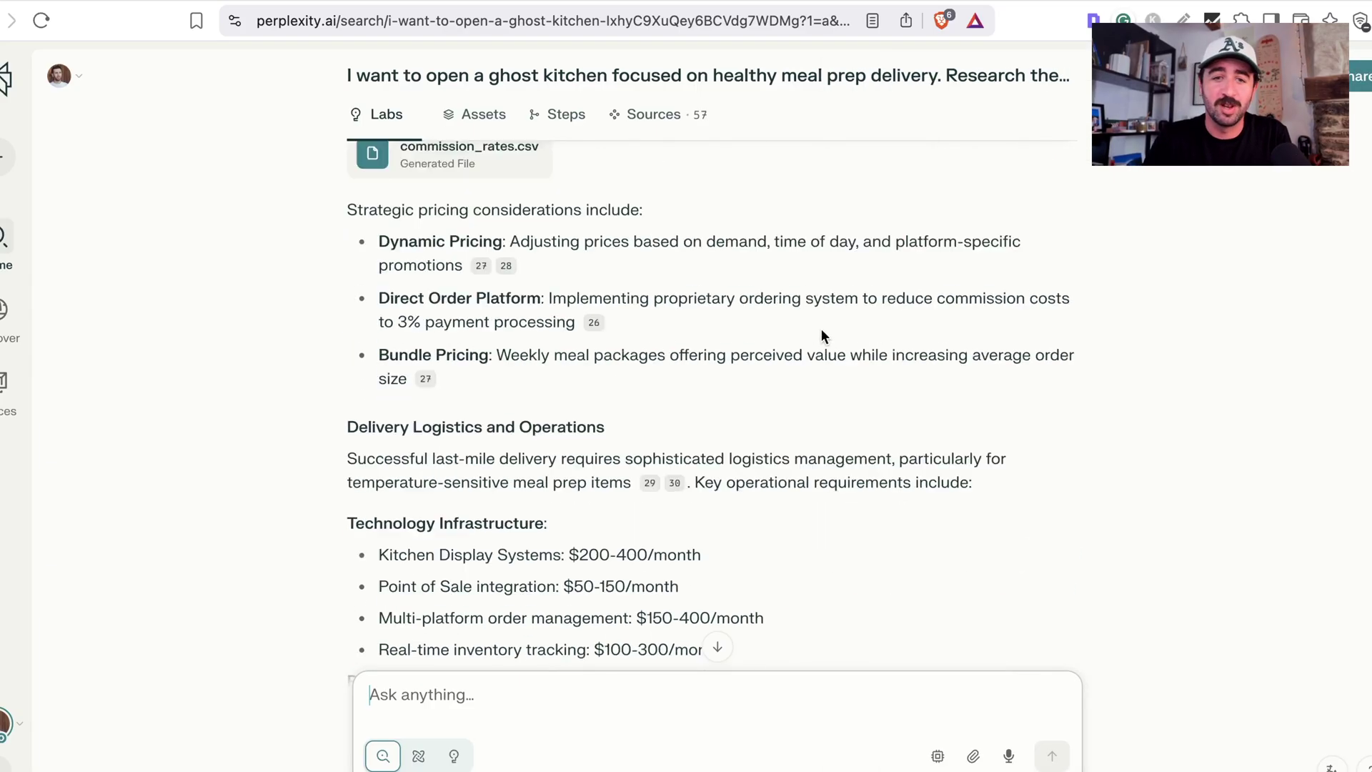
{"action": "scroll", "coordinate": [804, 335], "scroll_direction": "down", "scroll_amount": 8}
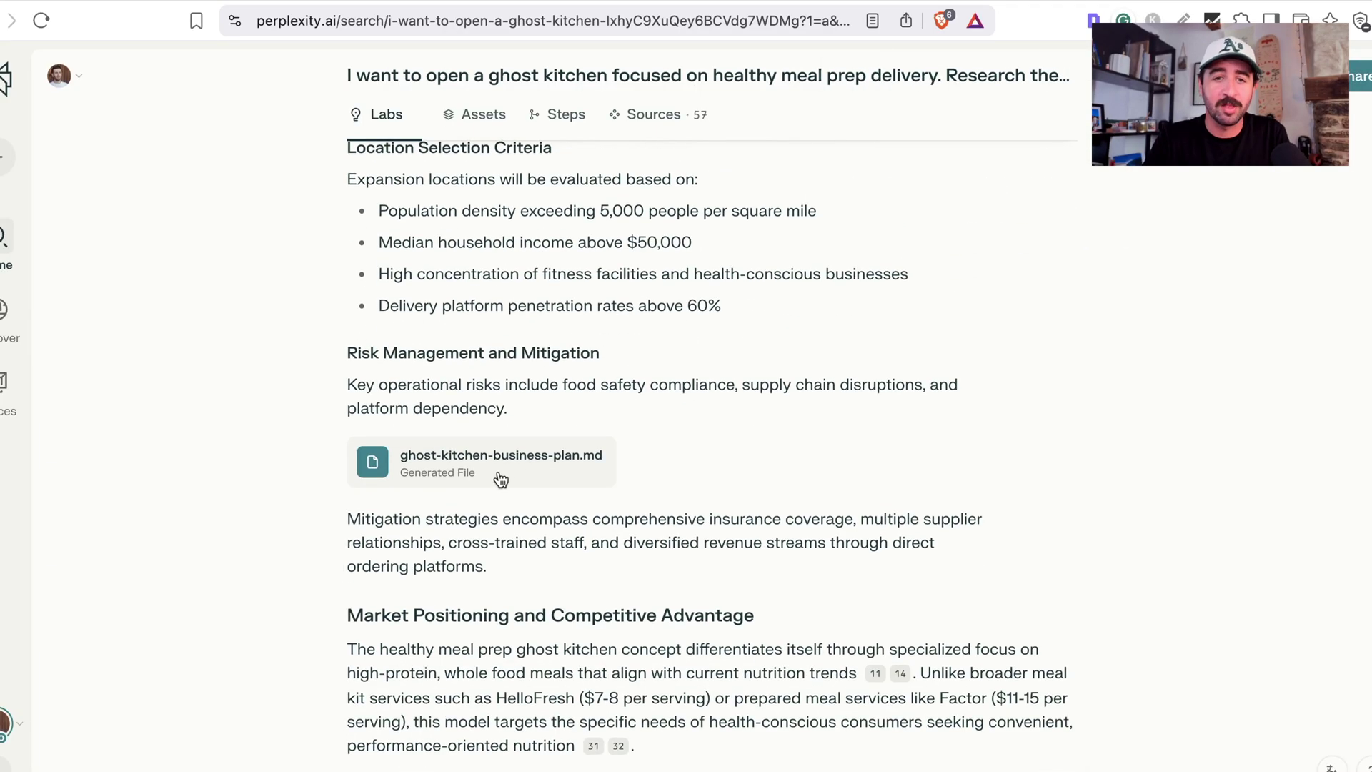
{"action": "left_click", "coordinate": [500, 475]}
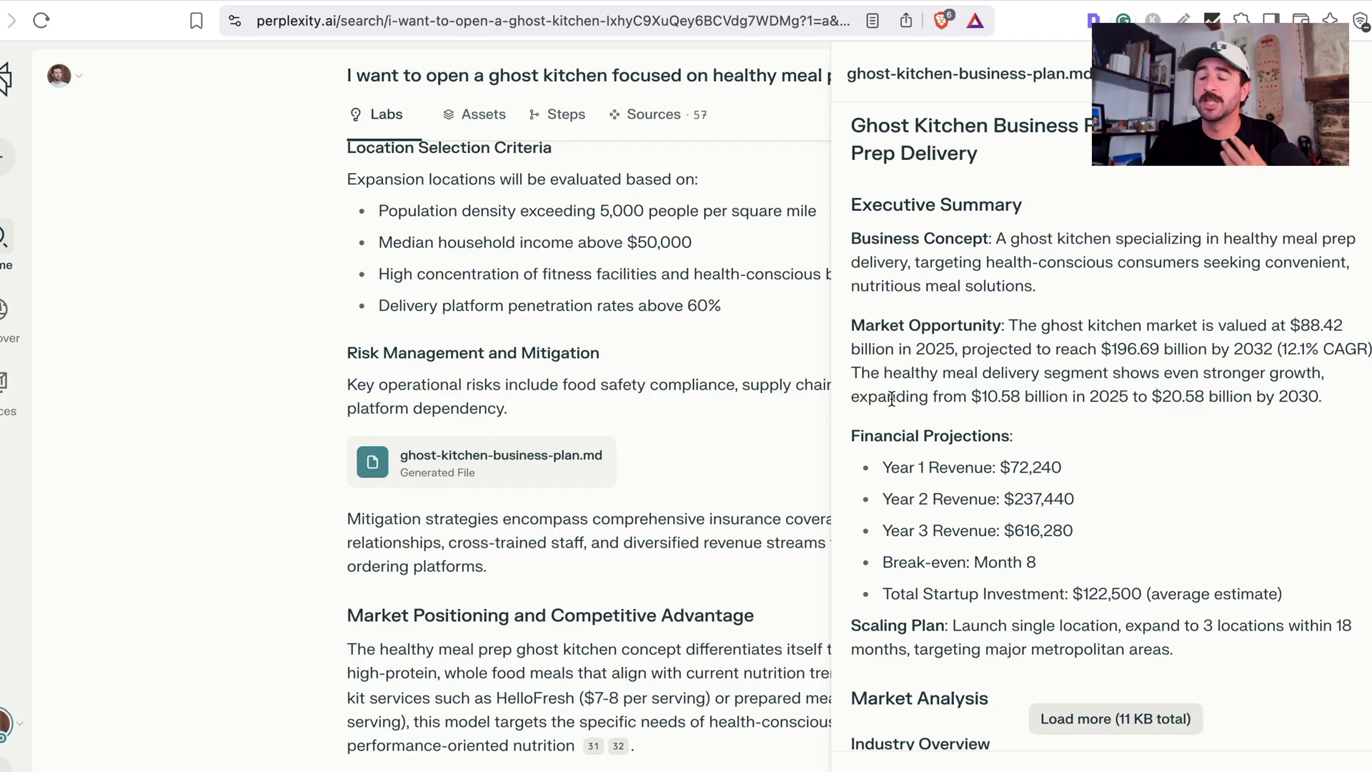
{"action": "left_click", "coordinate": [1158, 723]}
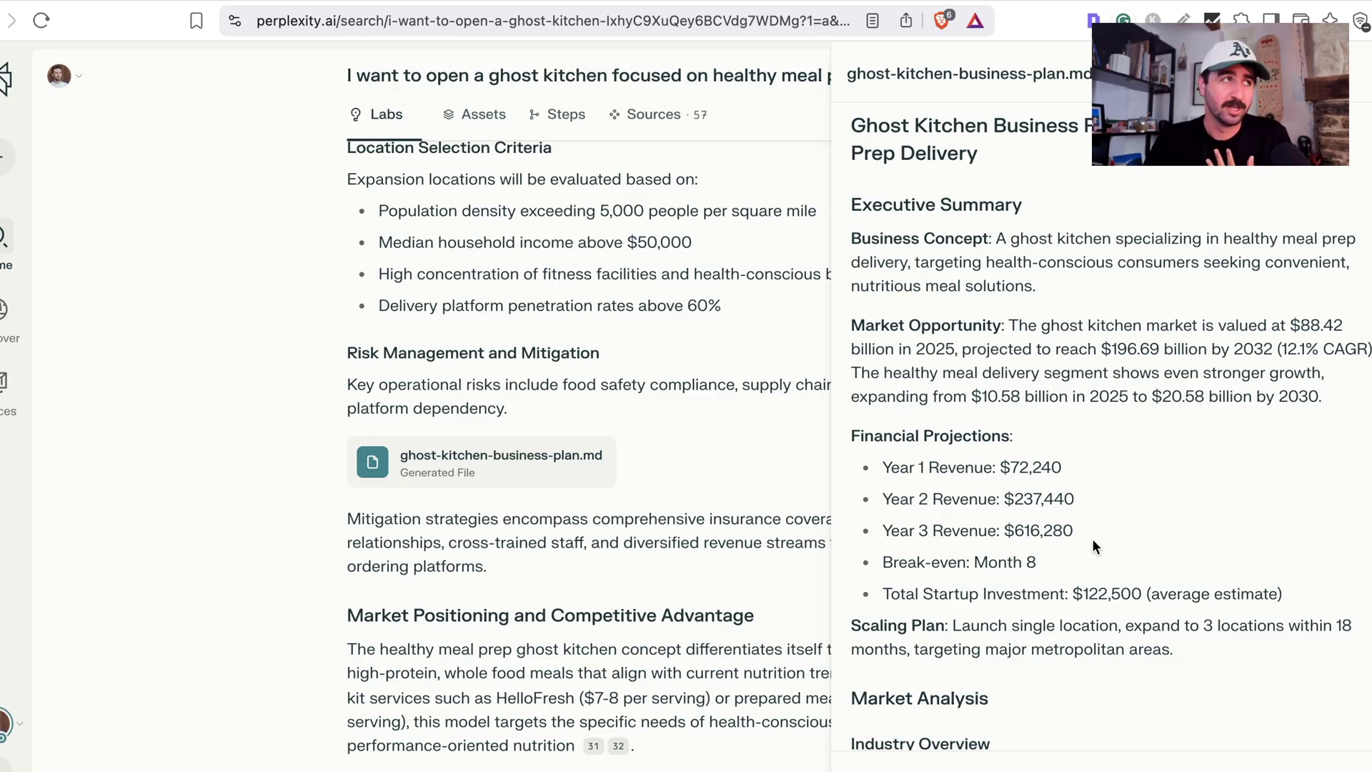
{"action": "scroll", "coordinate": [1091, 537], "scroll_direction": "down", "scroll_amount": 10}
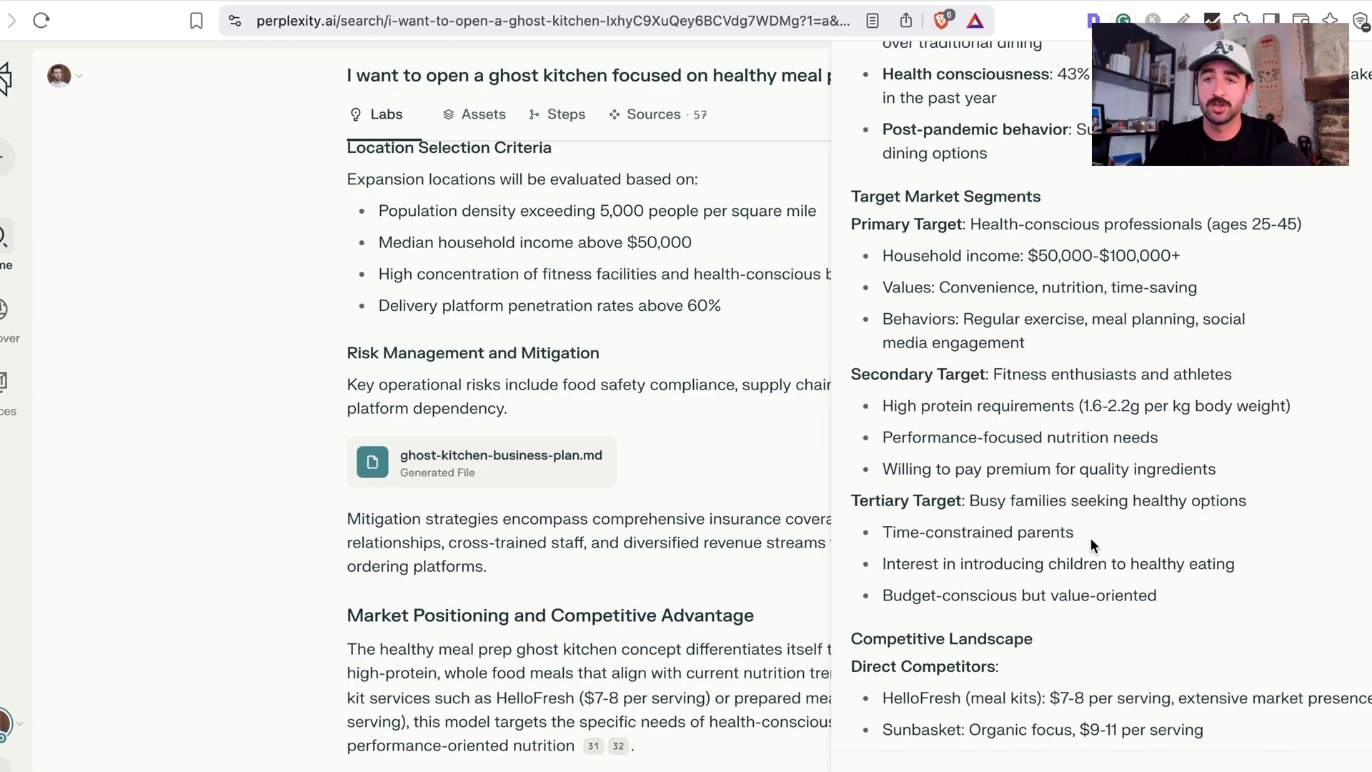
{"action": "scroll", "coordinate": [1080, 534], "scroll_direction": "down", "scroll_amount": 8}
{"action": "scroll", "coordinate": [1214, 358], "scroll_direction": "up", "scroll_amount": 15}
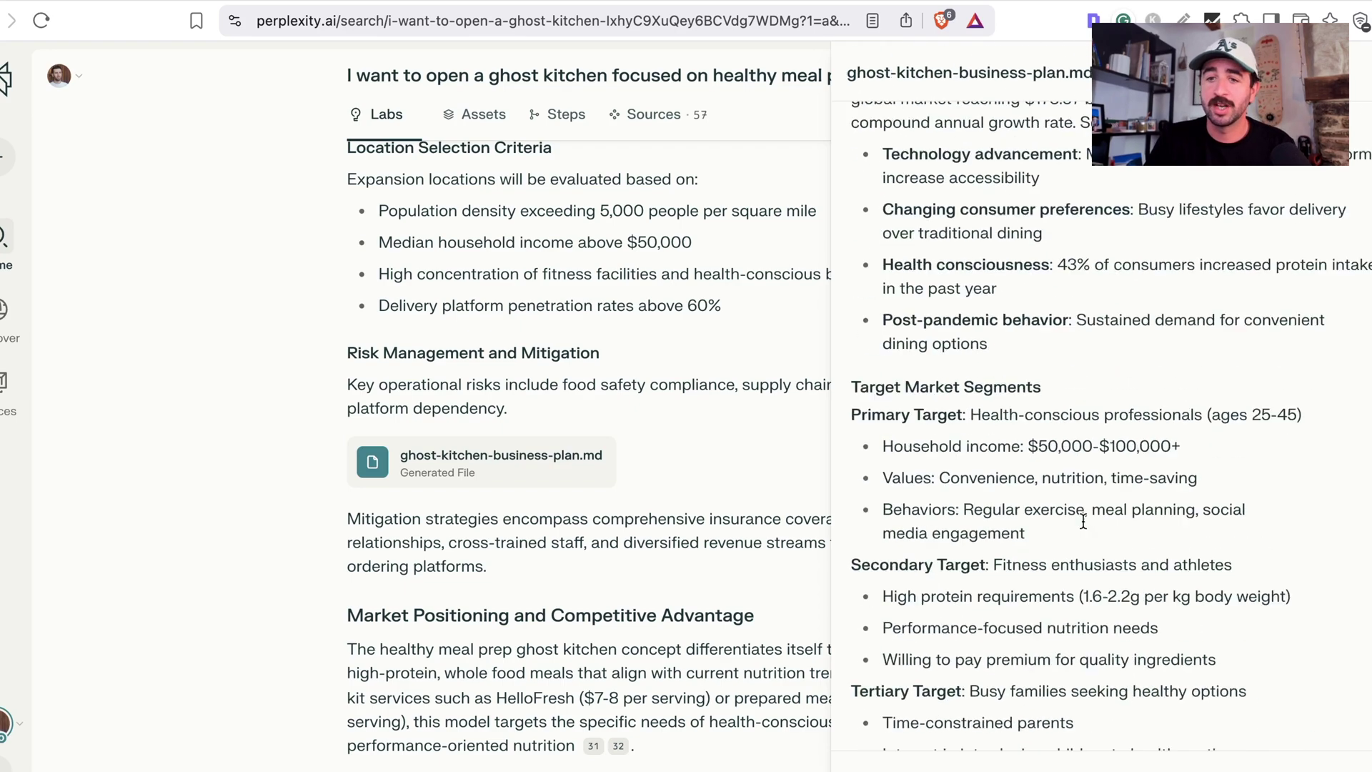
{"action": "left_click", "coordinate": [1352, 76]}
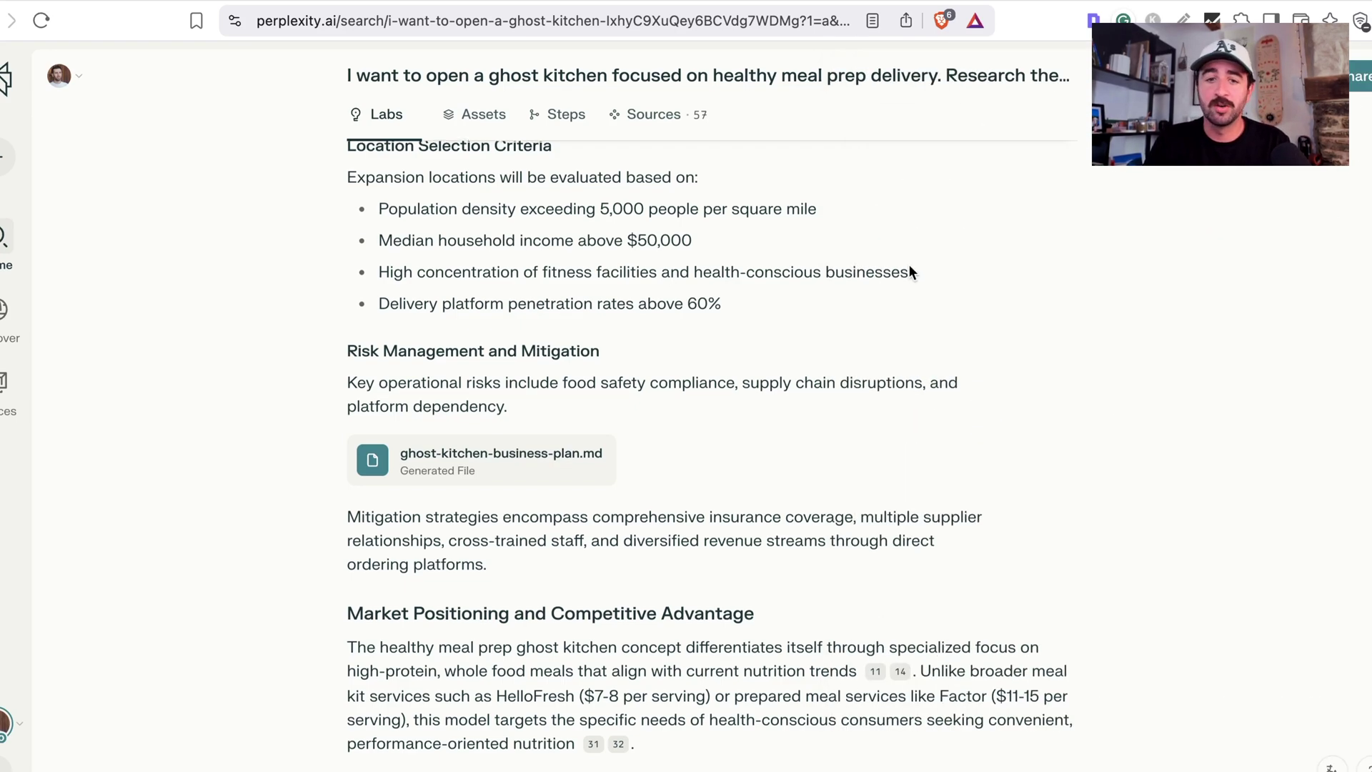
{"action": "scroll", "coordinate": [907, 263], "scroll_direction": "down", "scroll_amount": 10}
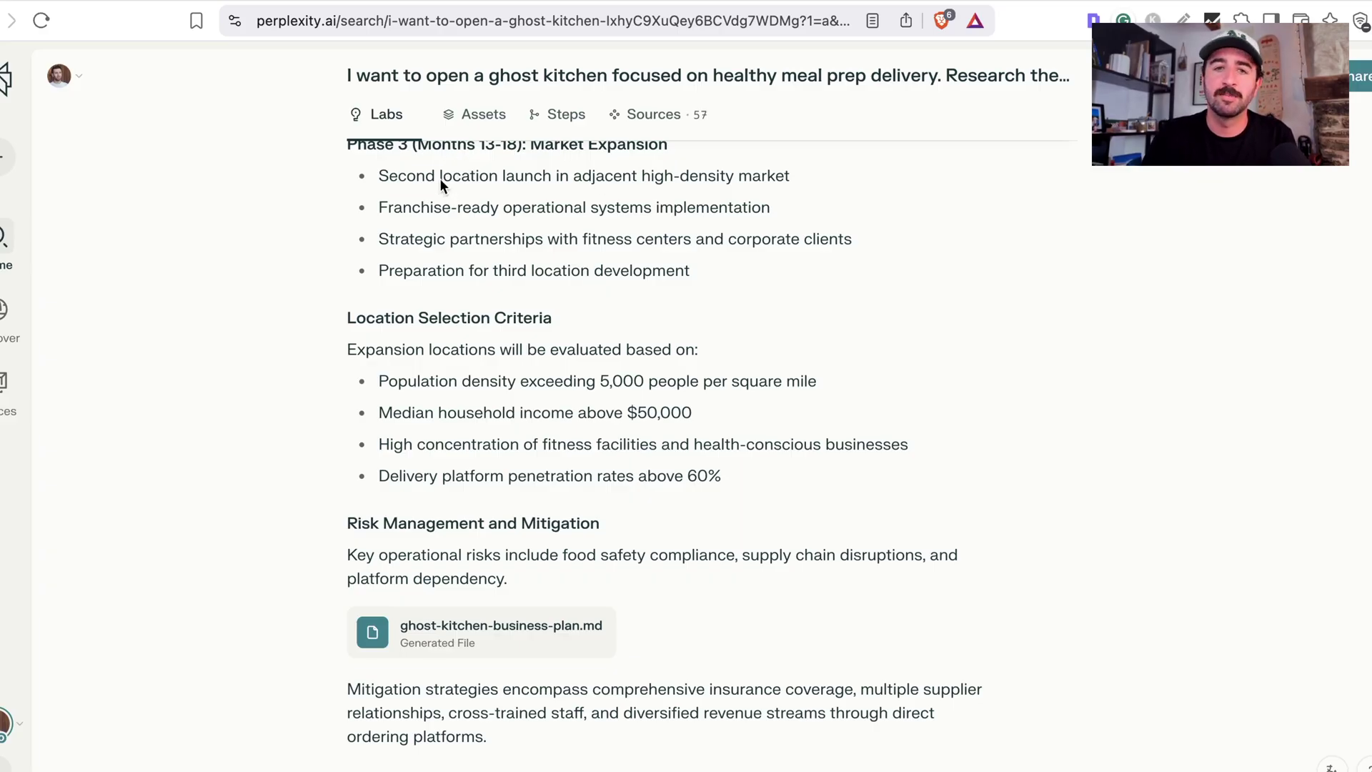
{"action": "scroll", "coordinate": [439, 178], "scroll_direction": "up", "scroll_amount": 20}
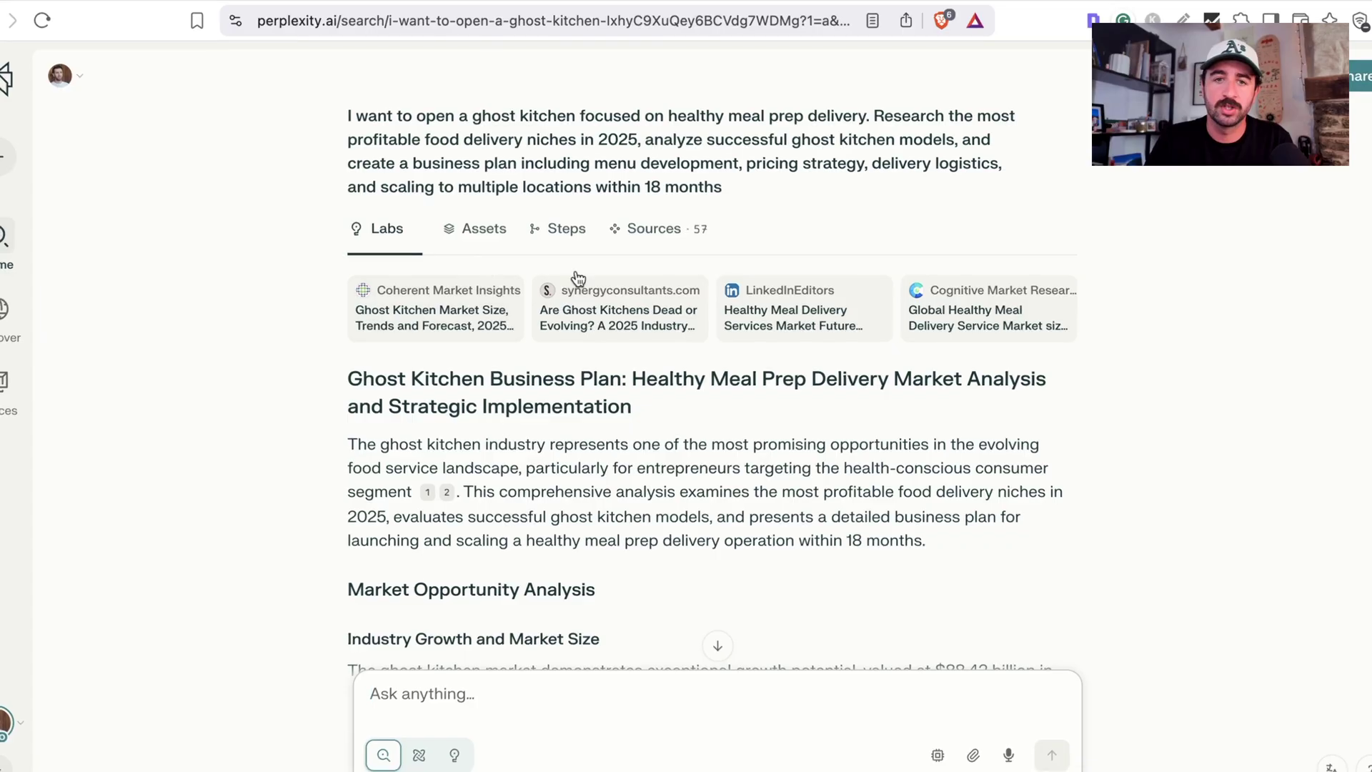
- Browse the list of sources used for the ghost kitchen plan
{"action": "left_click", "coordinate": [660, 235]}
{"action": "scroll", "coordinate": [723, 301], "scroll_direction": "down", "scroll_amount": 4}
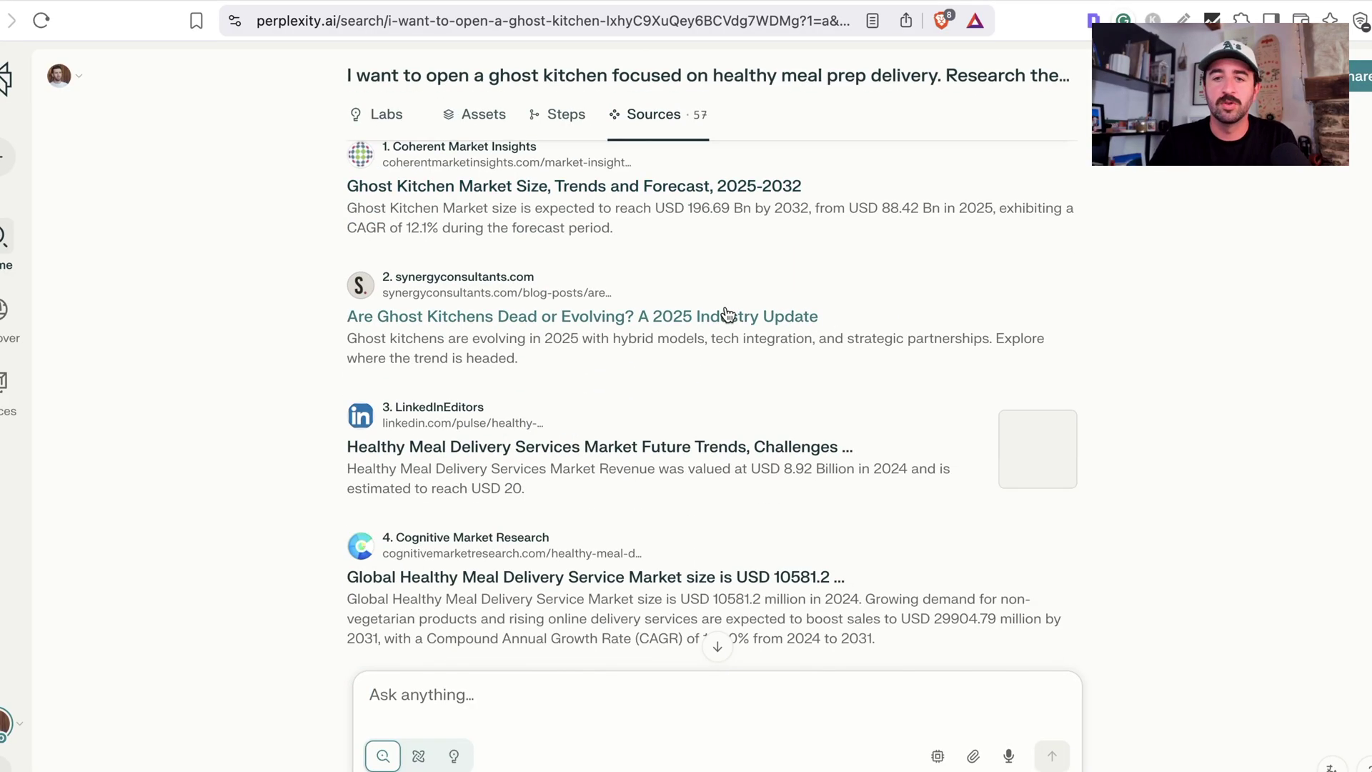
{"action": "scroll", "coordinate": [727, 314], "scroll_direction": "down", "scroll_amount": 7}
{"action": "scroll", "coordinate": [697, 312], "scroll_direction": "up", "scroll_amount": 15}
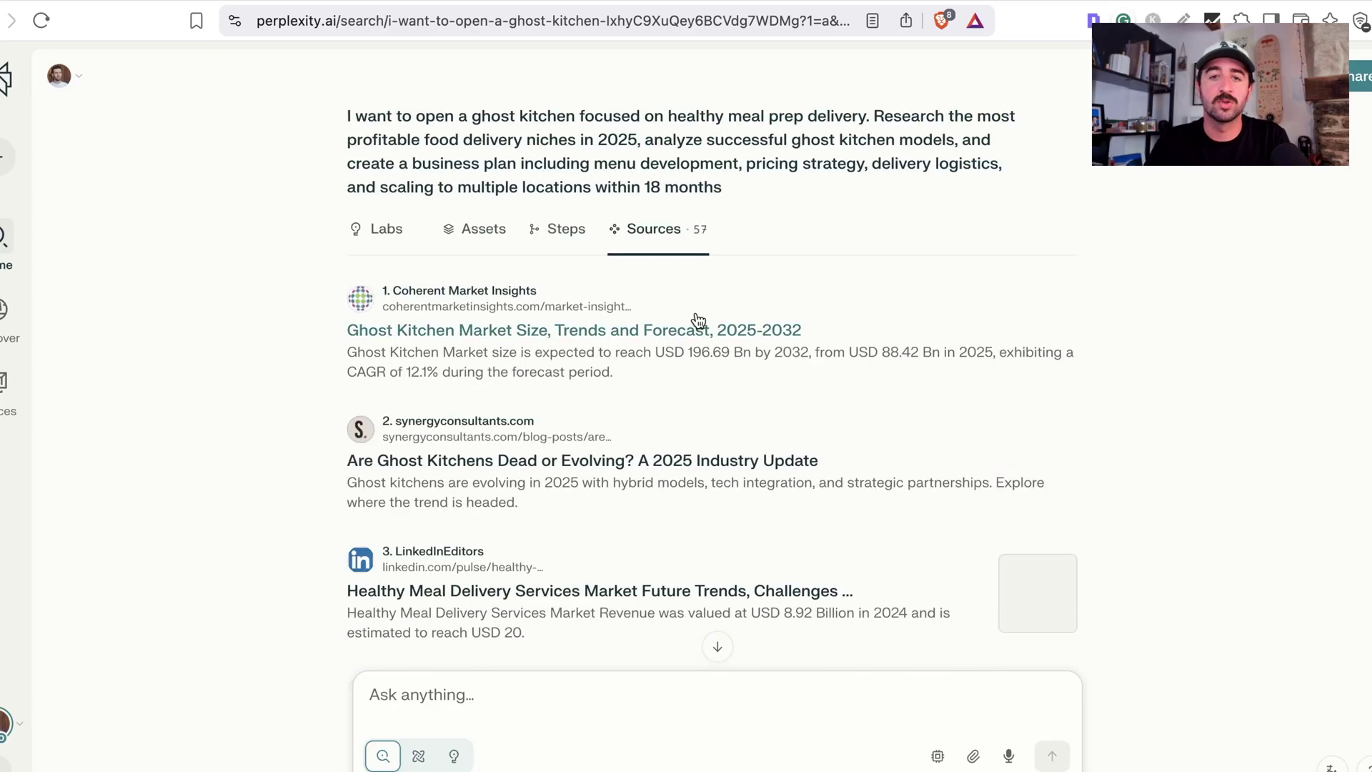
- Scroll through the research steps, highlighting the first step's plan description
{"action": "left_click", "coordinate": [557, 230]}
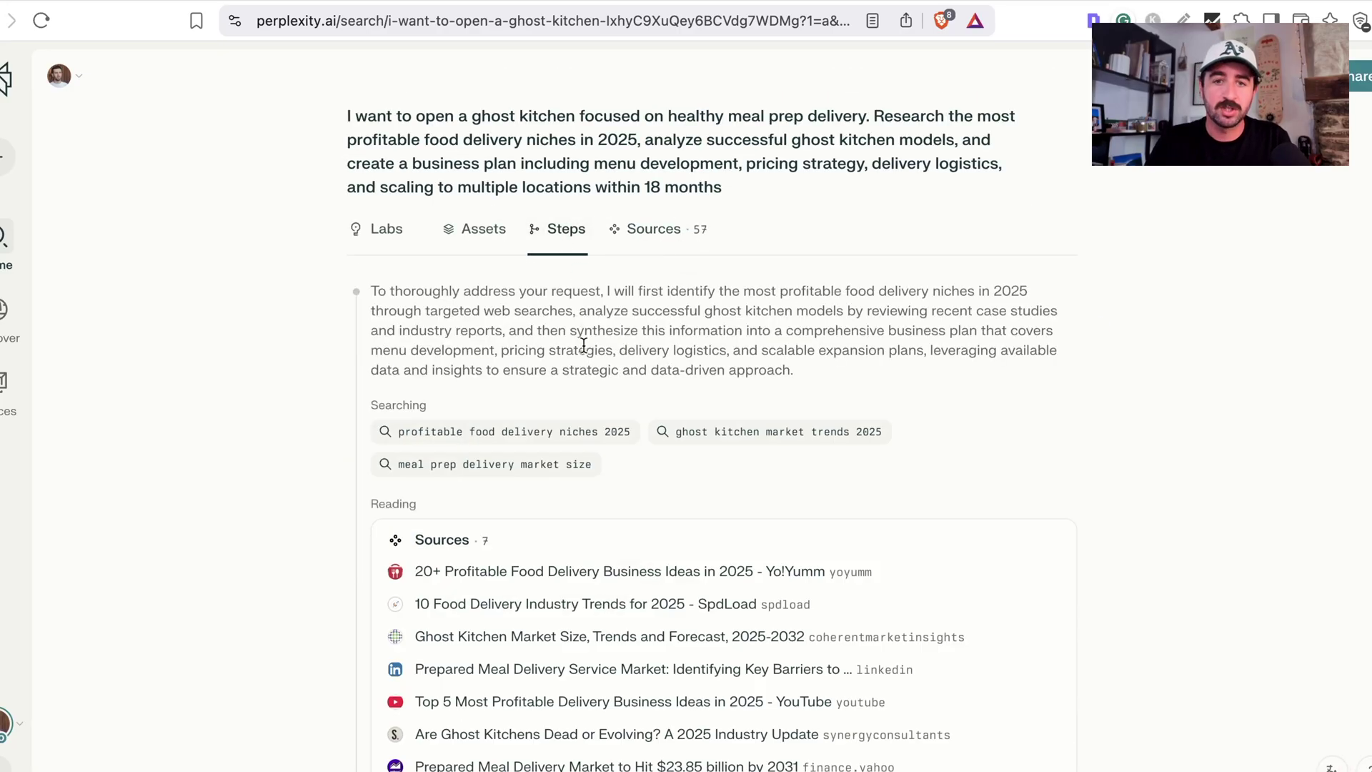
{"action": "left_click_drag", "start_coordinate": [418, 295], "coordinate": [673, 377]}
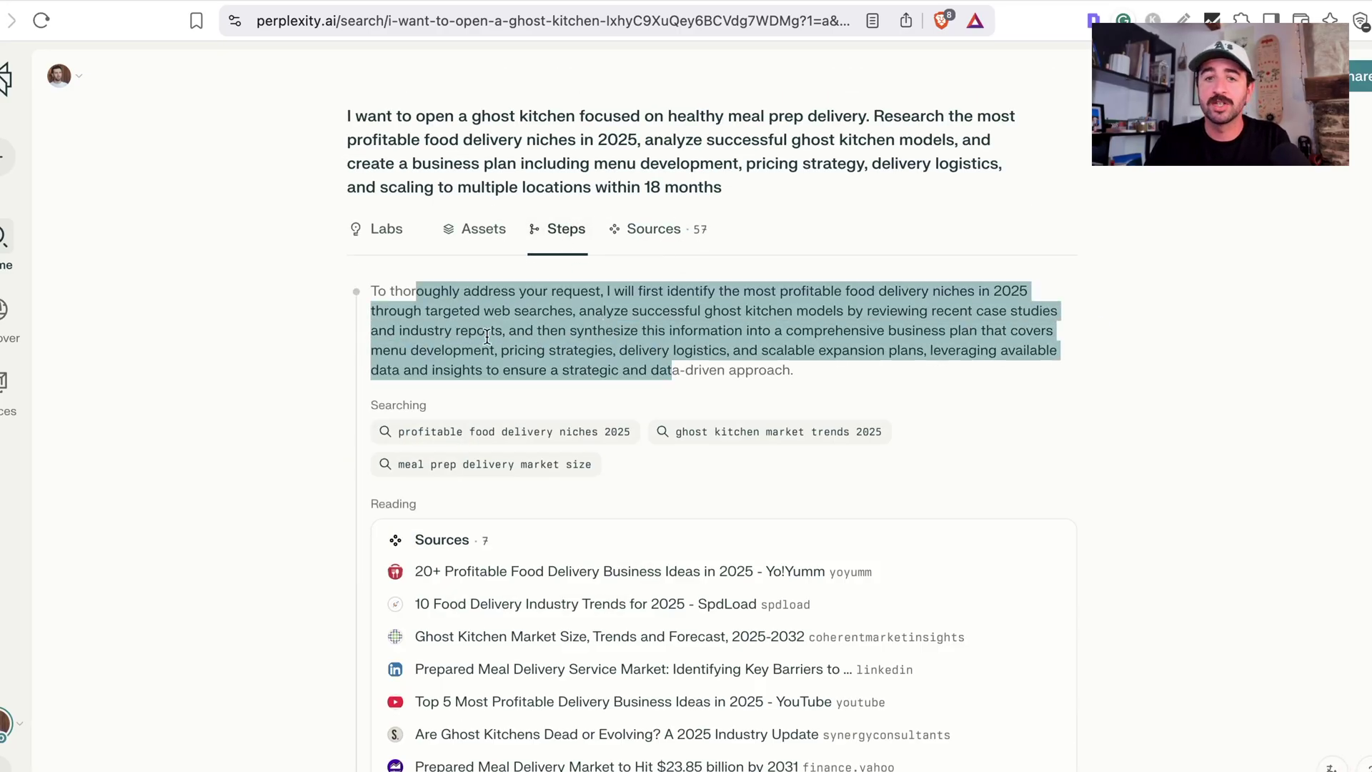
{"action": "scroll", "coordinate": [543, 372], "scroll_direction": "down", "scroll_amount": 6}
{"action": "scroll", "coordinate": [528, 401], "scroll_direction": "down", "scroll_amount": 9}
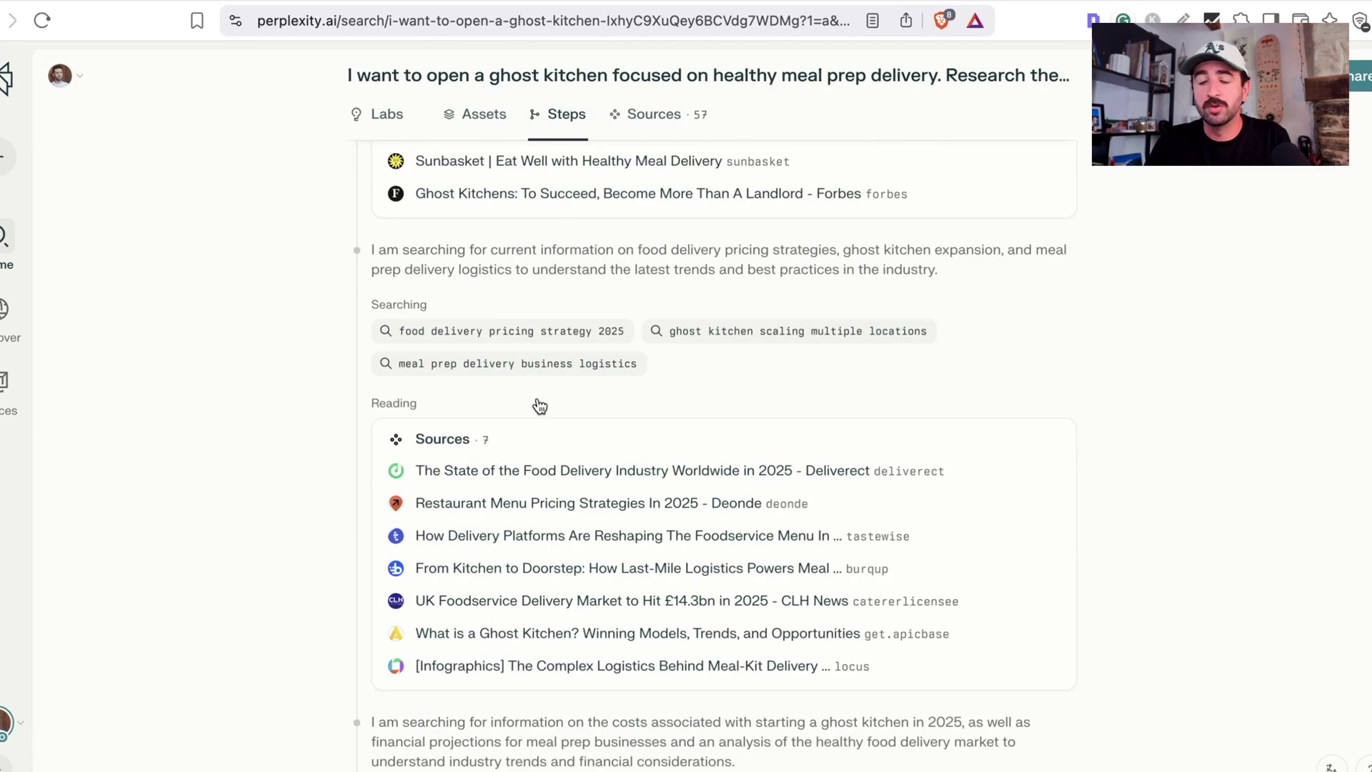
{"action": "scroll", "coordinate": [537, 406], "scroll_direction": "down", "scroll_amount": 5}
{"action": "left_click_drag", "start_coordinate": [437, 354], "coordinate": [519, 387]}
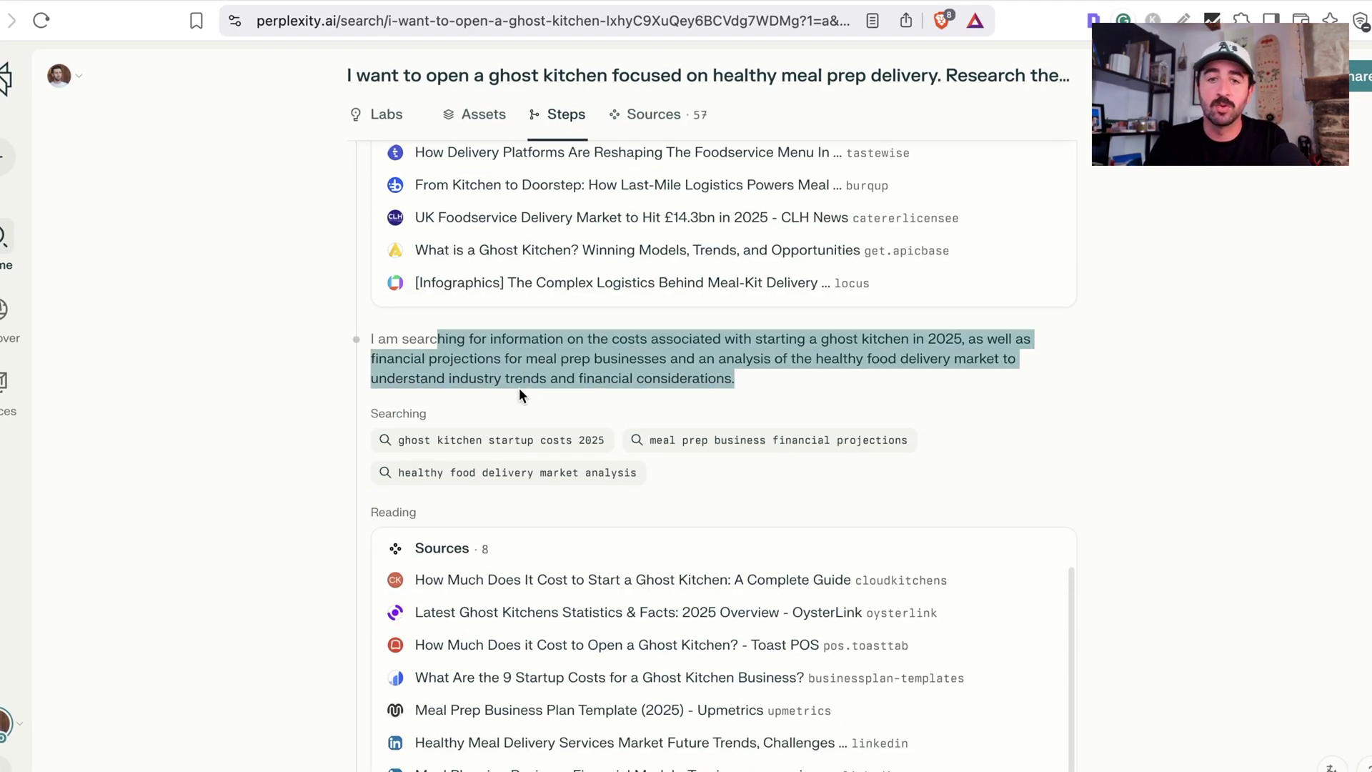
{"action": "scroll", "coordinate": [539, 397], "scroll_direction": "down", "scroll_amount": 20}
{"action": "scroll", "coordinate": [542, 408], "scroll_direction": "up", "scroll_amount": 15}
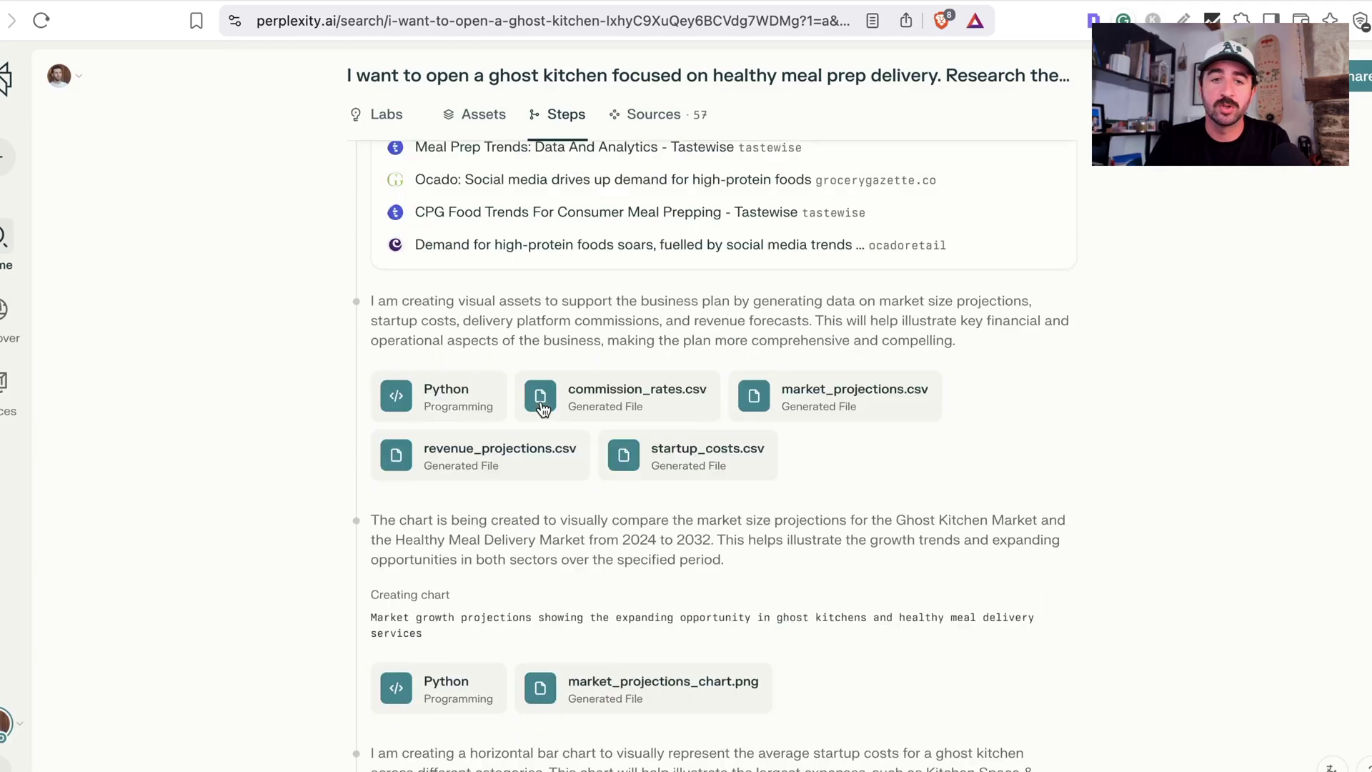
{"action": "scroll", "coordinate": [544, 429], "scroll_direction": "down", "scroll_amount": 9}
{"action": "scroll", "coordinate": [528, 450], "scroll_direction": "up", "scroll_amount": 20}
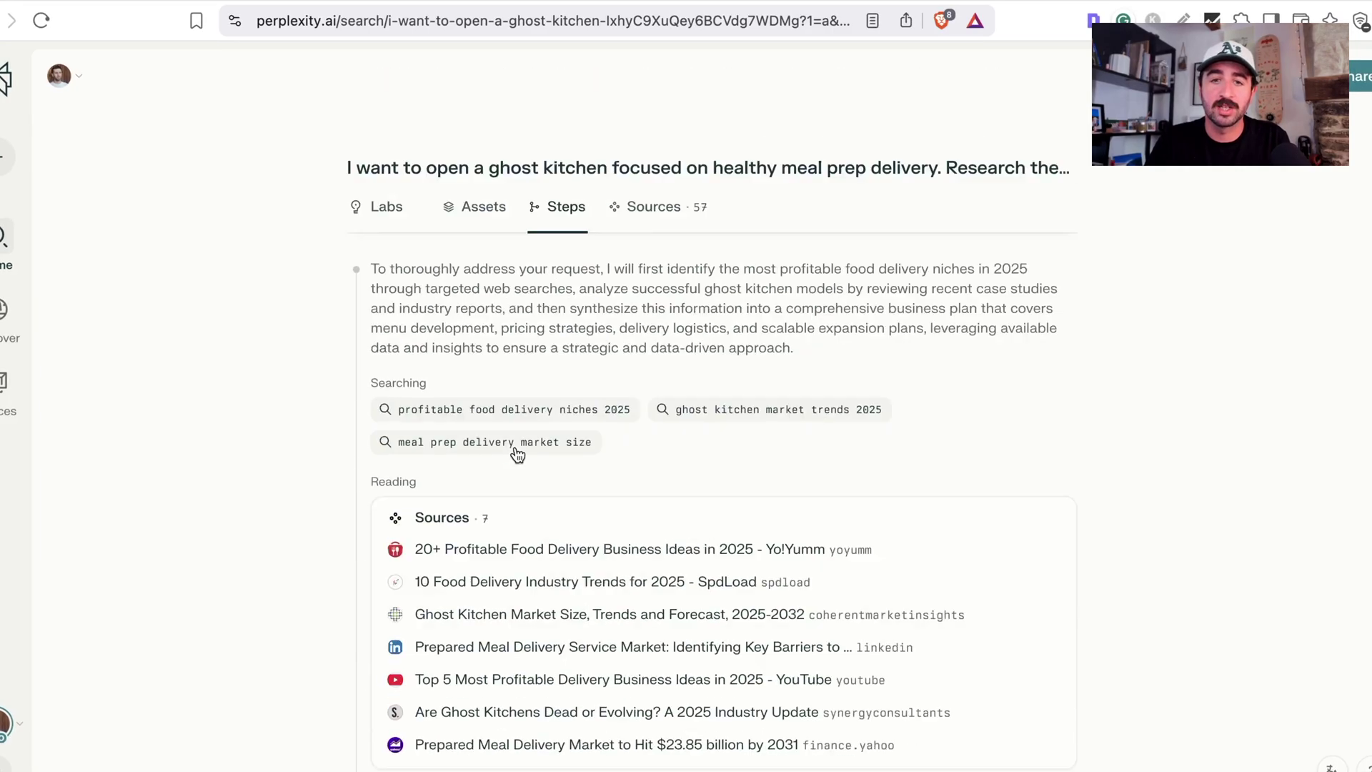
- Browse the generated charts and code, previewing the startup cost chart
{"action": "left_click", "coordinate": [483, 229]}
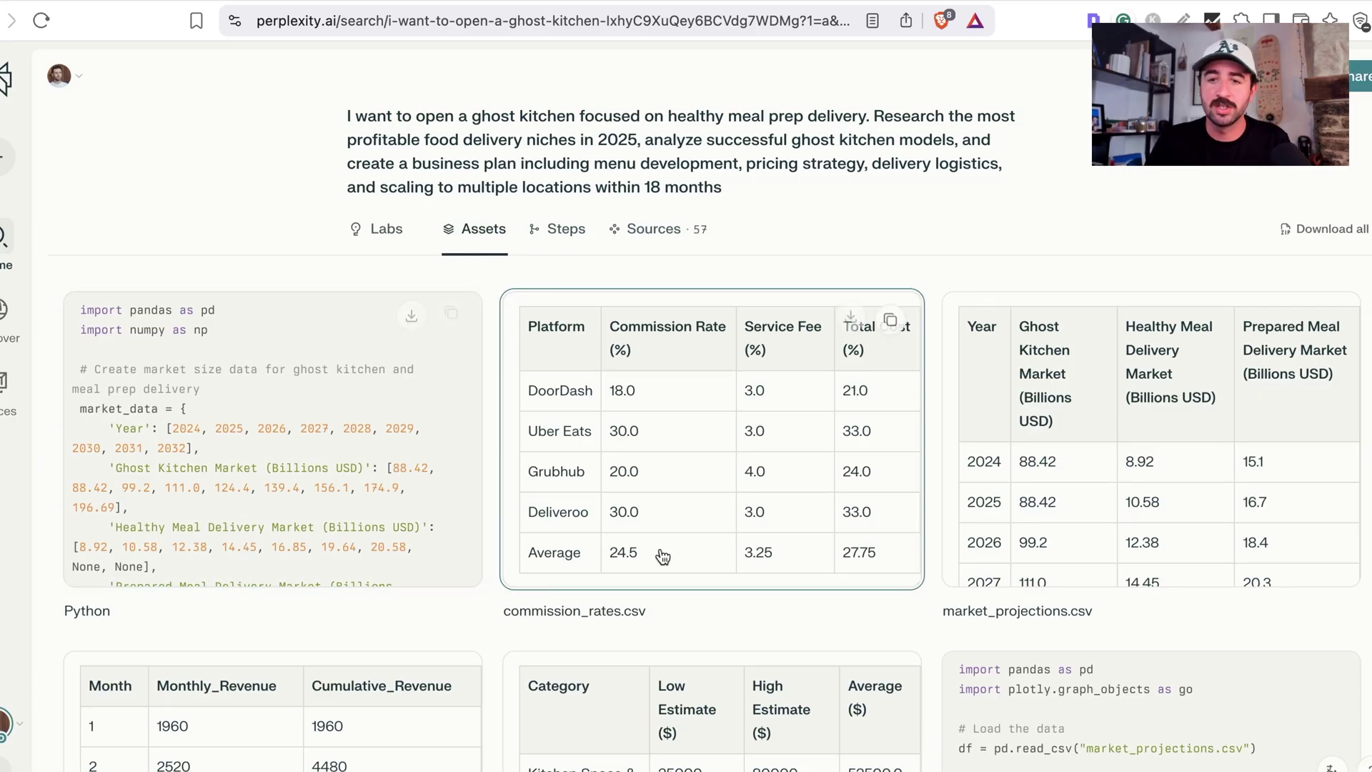
{"action": "scroll", "coordinate": [886, 464], "scroll_direction": "down", "scroll_amount": 5}
{"action": "scroll", "coordinate": [886, 466], "scroll_direction": "down", "scroll_amount": 6}
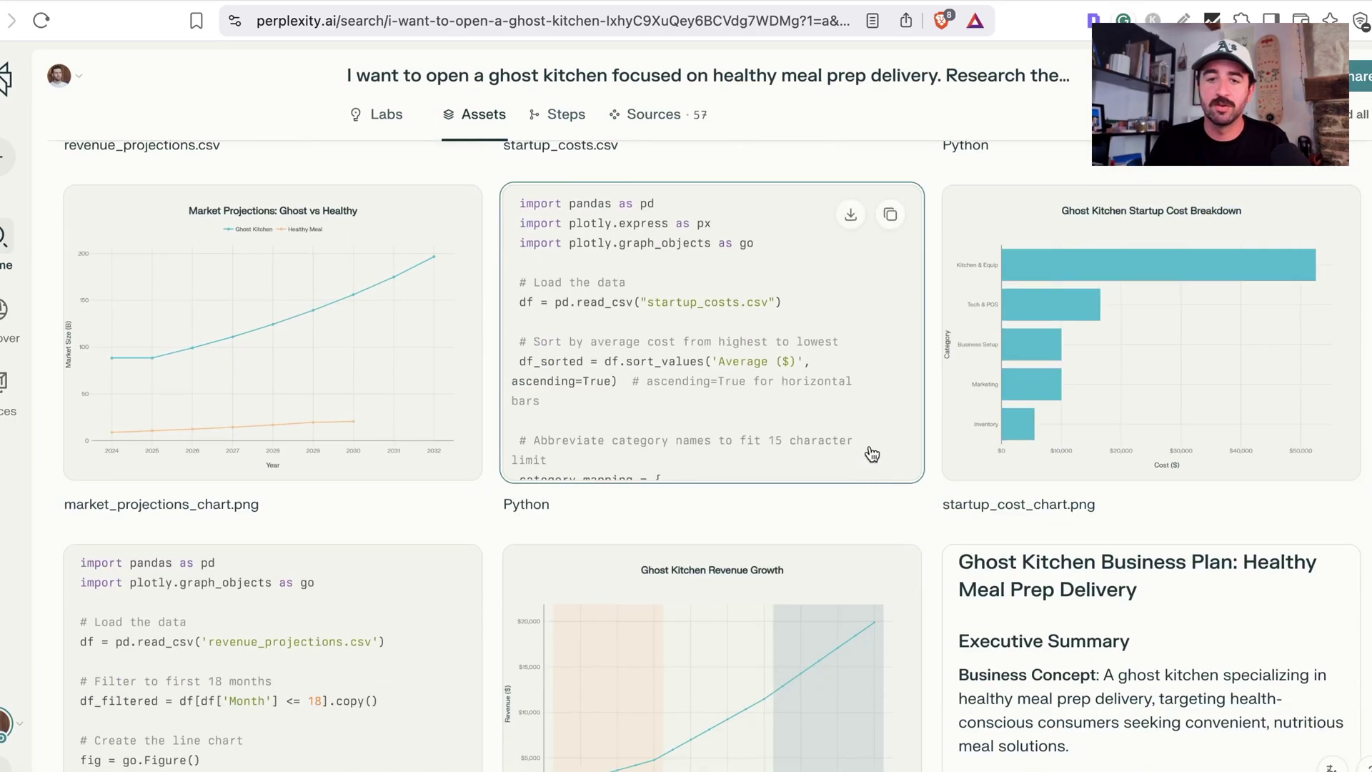
{"action": "left_click", "coordinate": [1103, 294]}
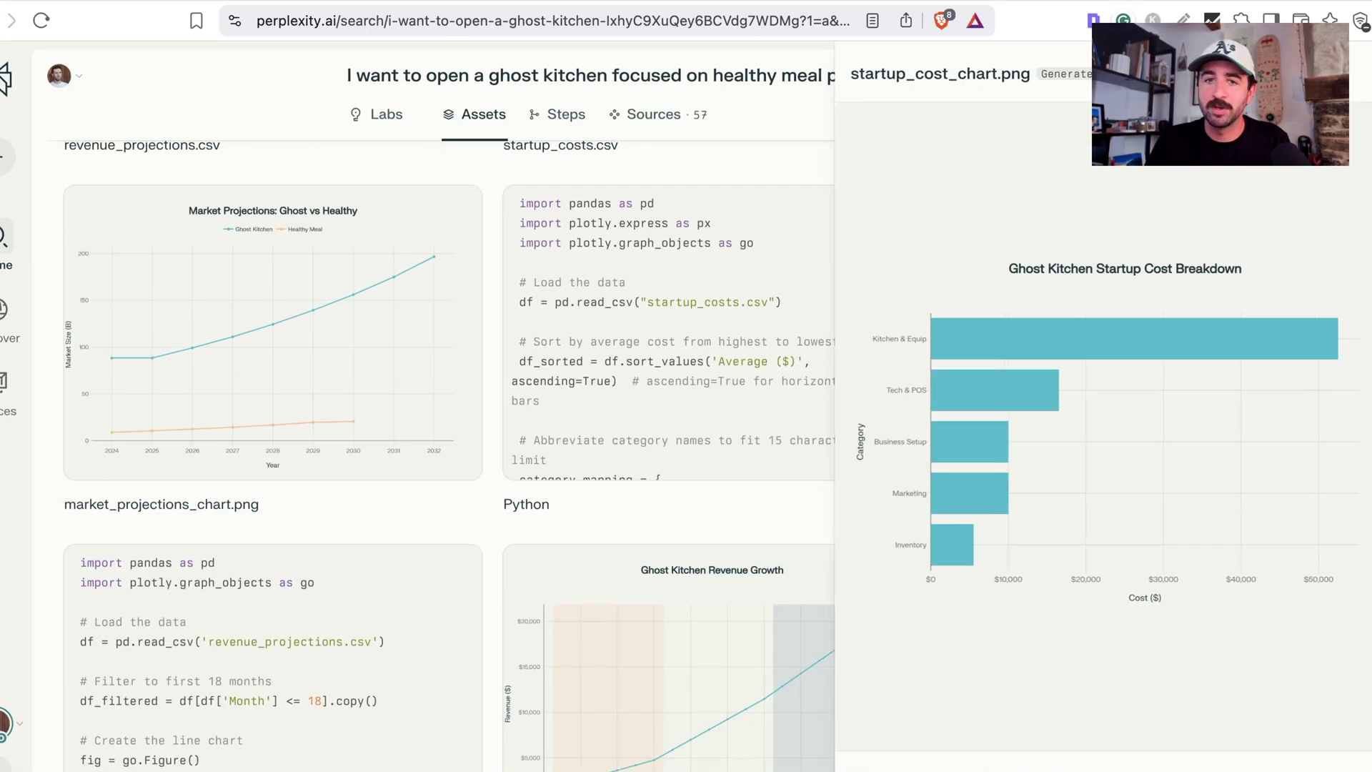
{"action": "key", "text": "Escape"}
- Preview sample_menu.csv, then return to the ghost kitchen business plan report
{"action": "scroll", "coordinate": [661, 384], "scroll_direction": "down", "scroll_amount": 8}
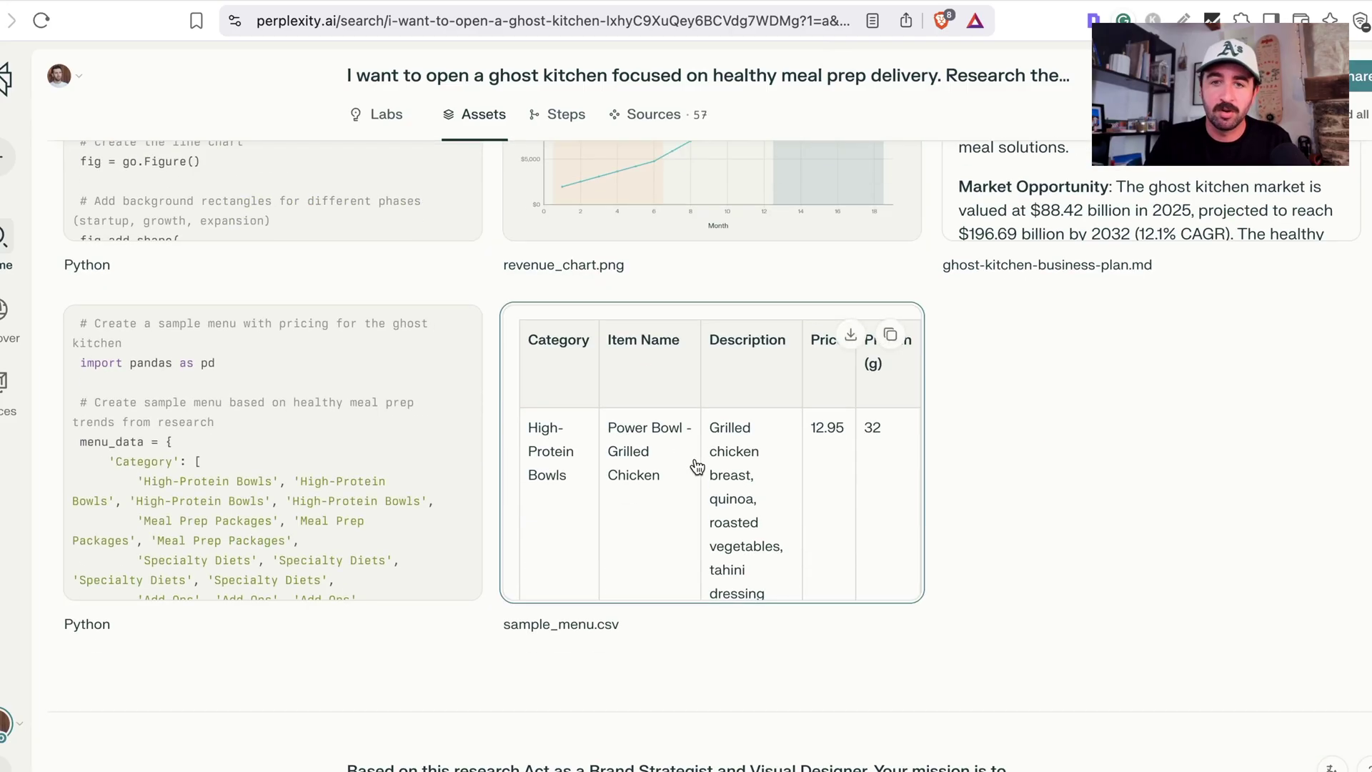
{"action": "left_click", "coordinate": [651, 393]}
{"action": "key", "text": "Escape"}
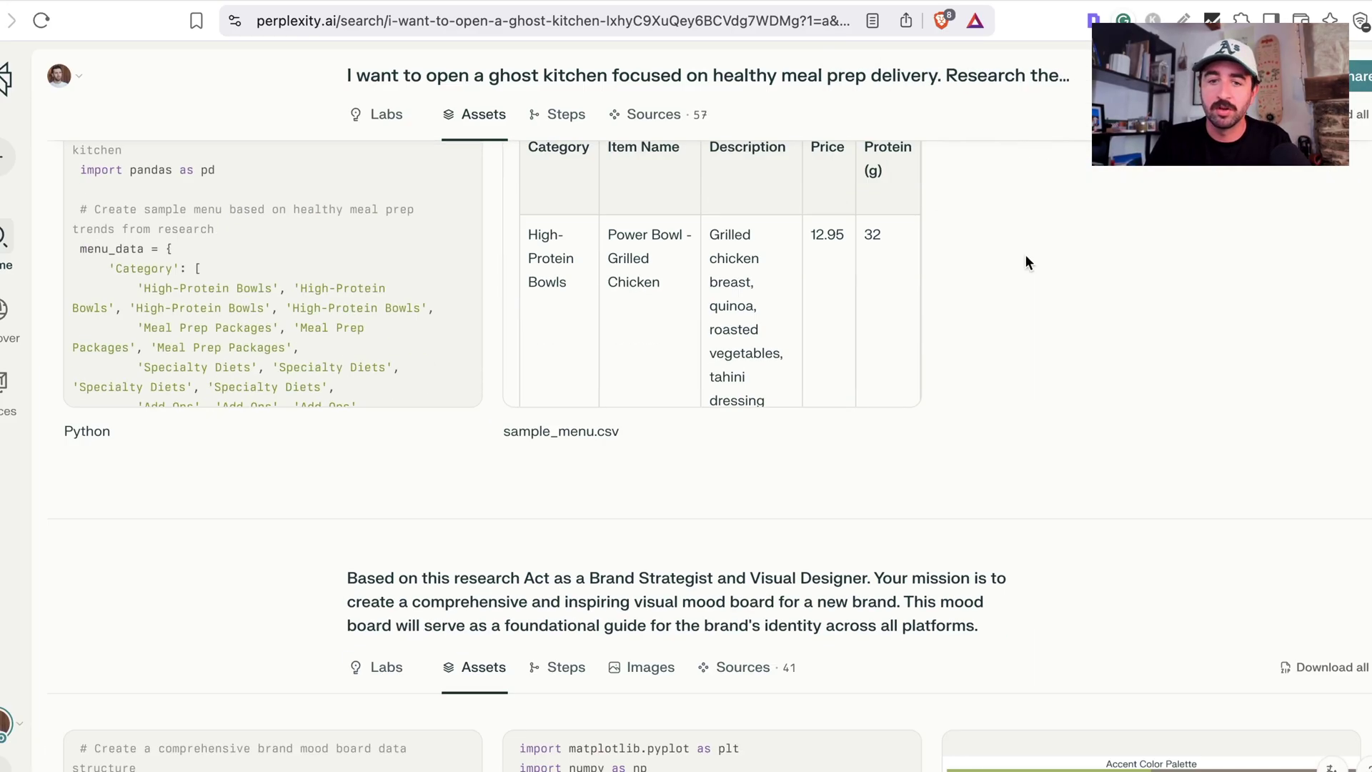
{"action": "scroll", "coordinate": [981, 323], "scroll_direction": "up", "scroll_amount": 10}
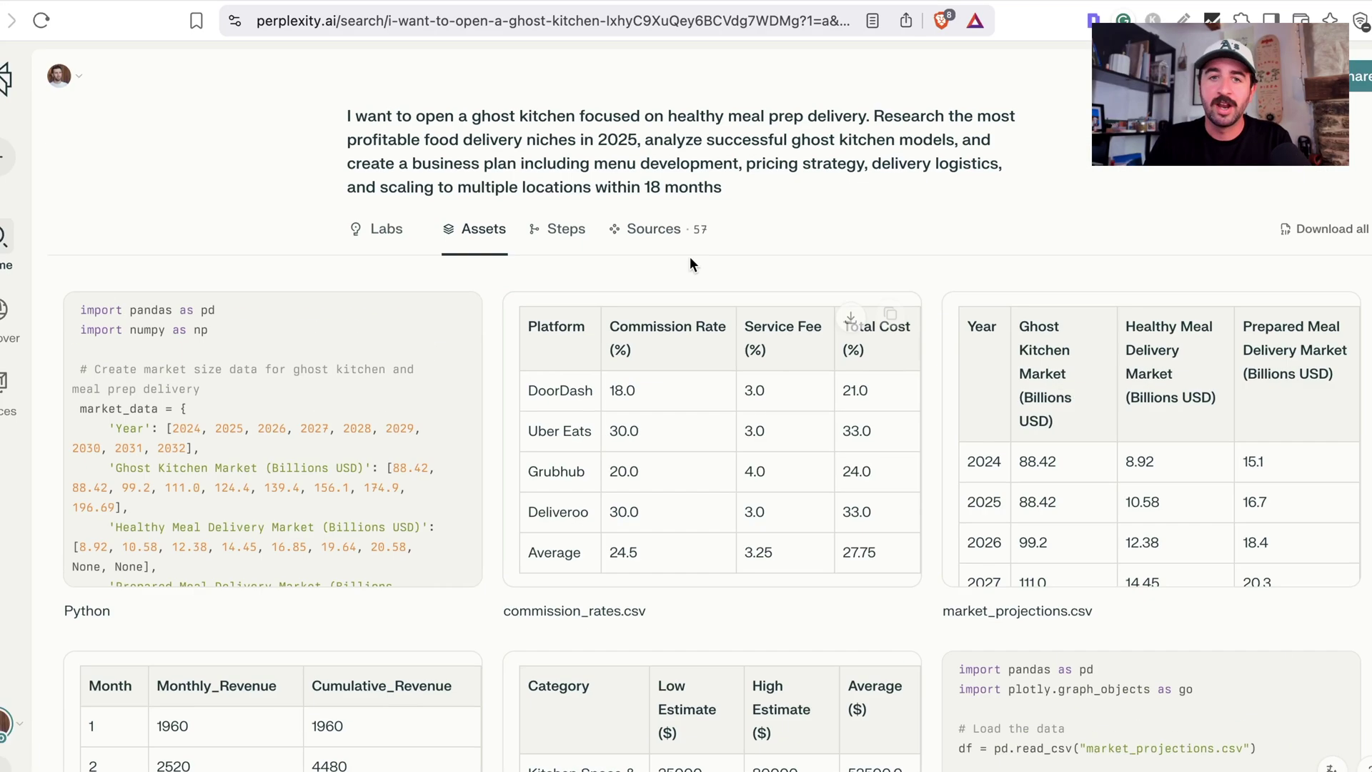
{"action": "left_click", "coordinate": [354, 248]}
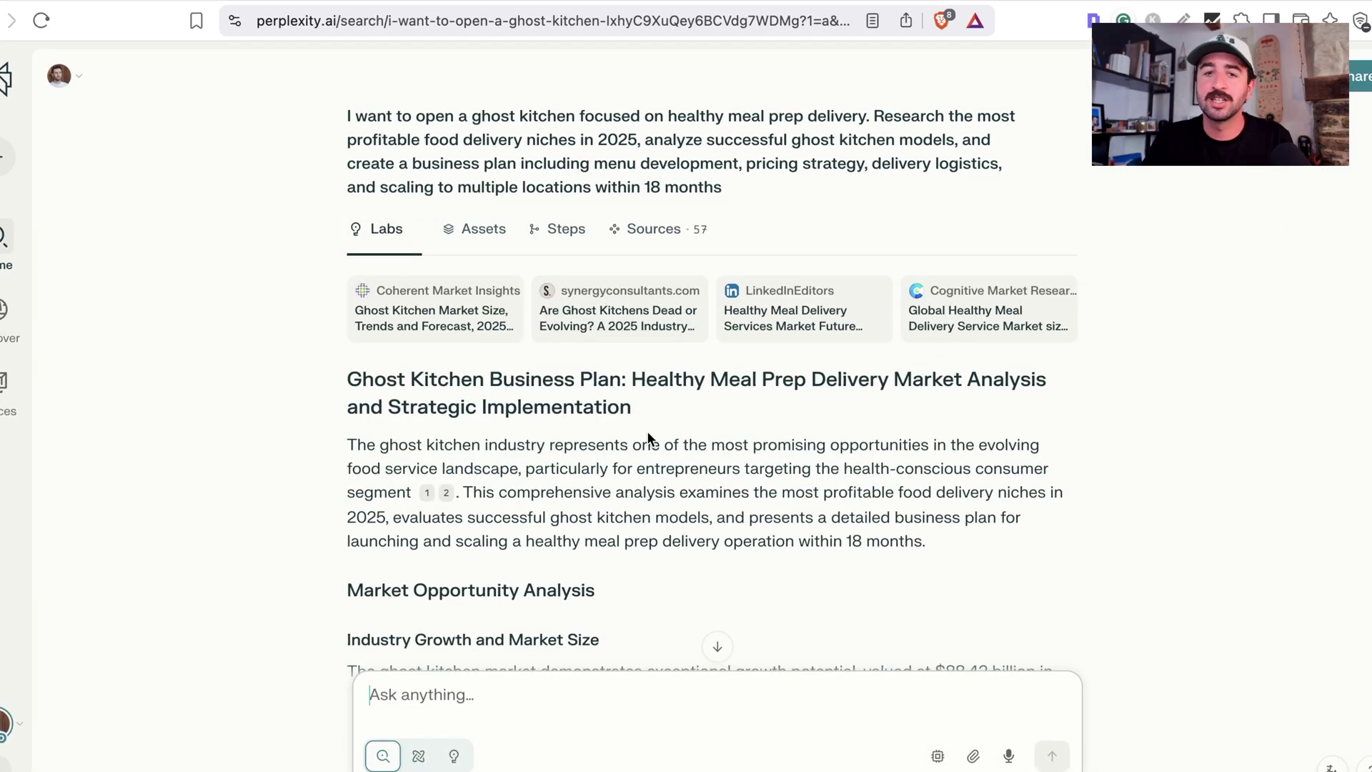
{"action": "scroll", "coordinate": [646, 430], "scroll_direction": "down", "scroll_amount": 15}
{"action": "scroll", "coordinate": [645, 426], "scroll_direction": "down", "scroll_amount": 20}
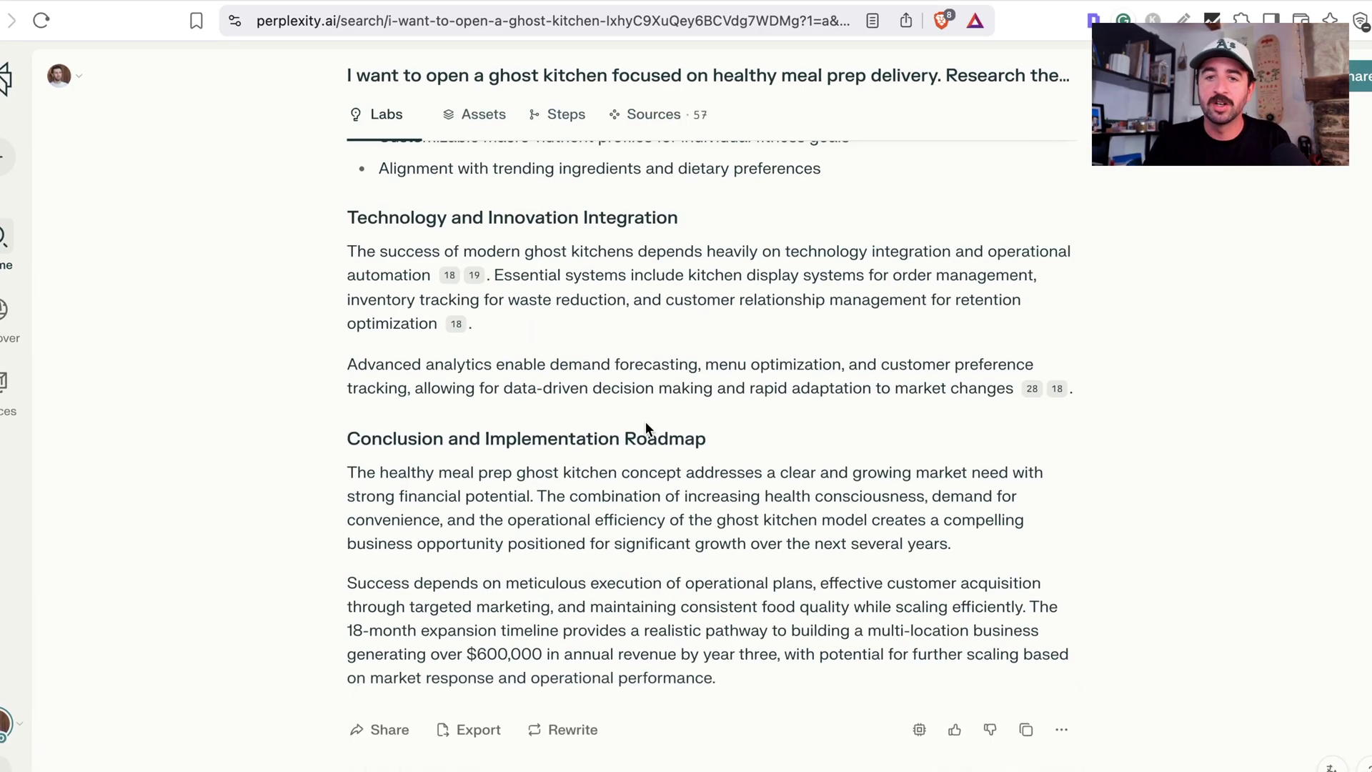
{"action": "scroll", "coordinate": [506, 245], "scroll_direction": "up", "scroll_amount": 3}
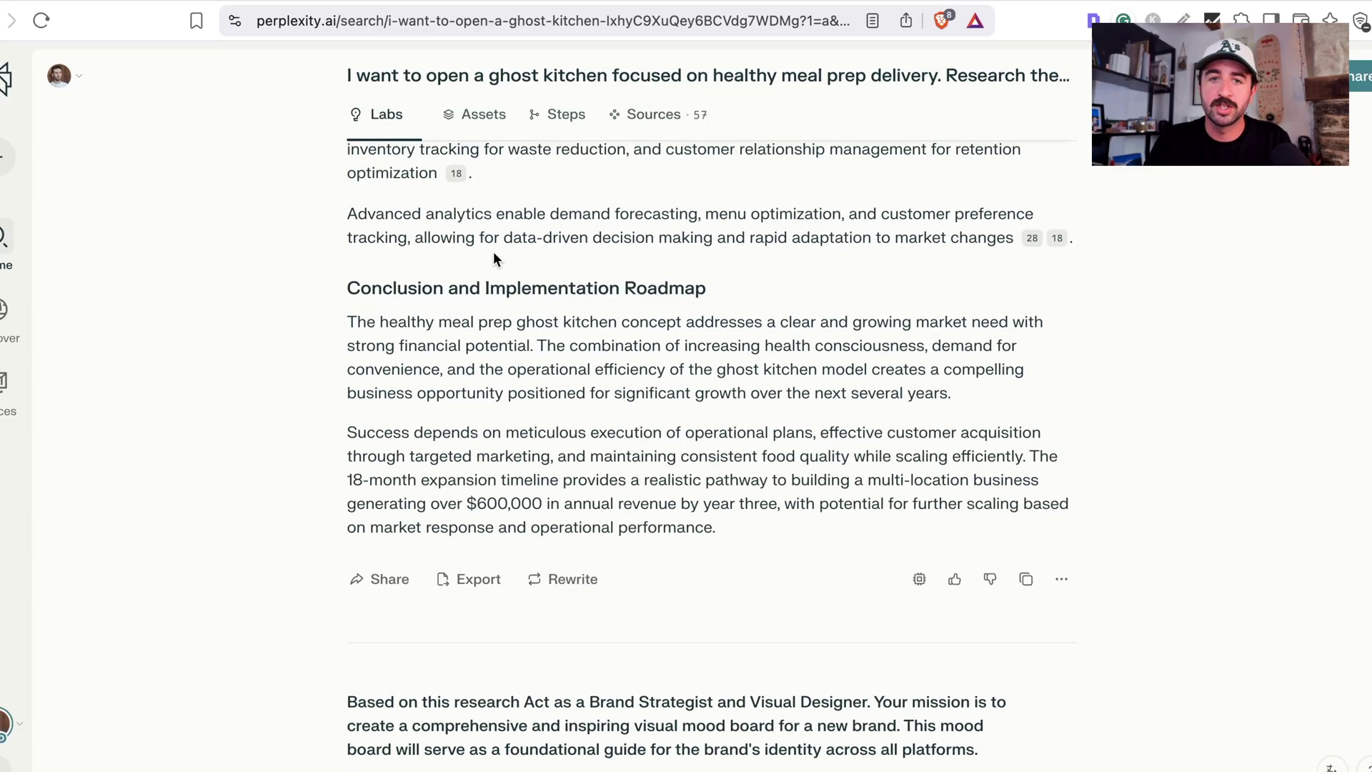
{"action": "left_click_drag", "start_coordinate": [414, 280], "coordinate": [627, 288]}
{"action": "scroll", "coordinate": [636, 286], "scroll_direction": "up", "scroll_amount": 5}
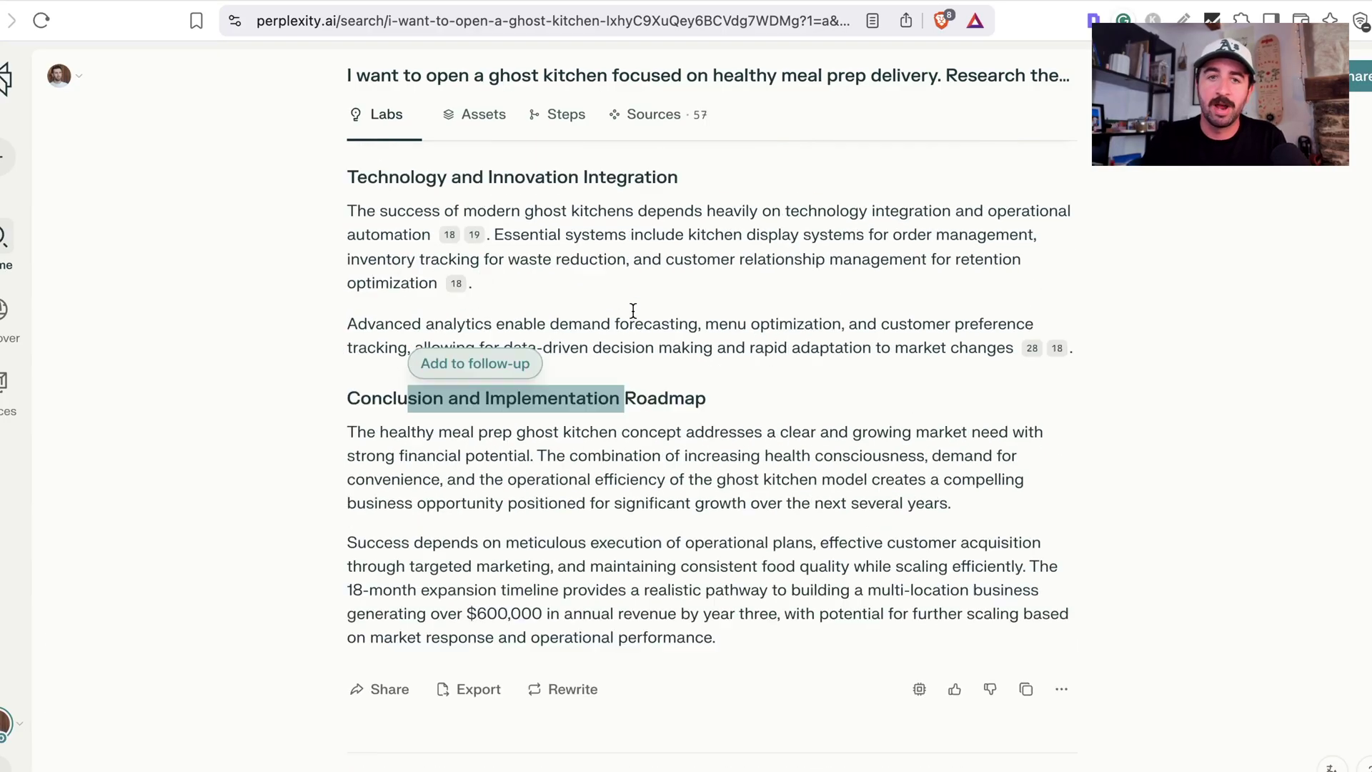
{"action": "scroll", "coordinate": [621, 279], "scroll_direction": "down", "scroll_amount": 10}
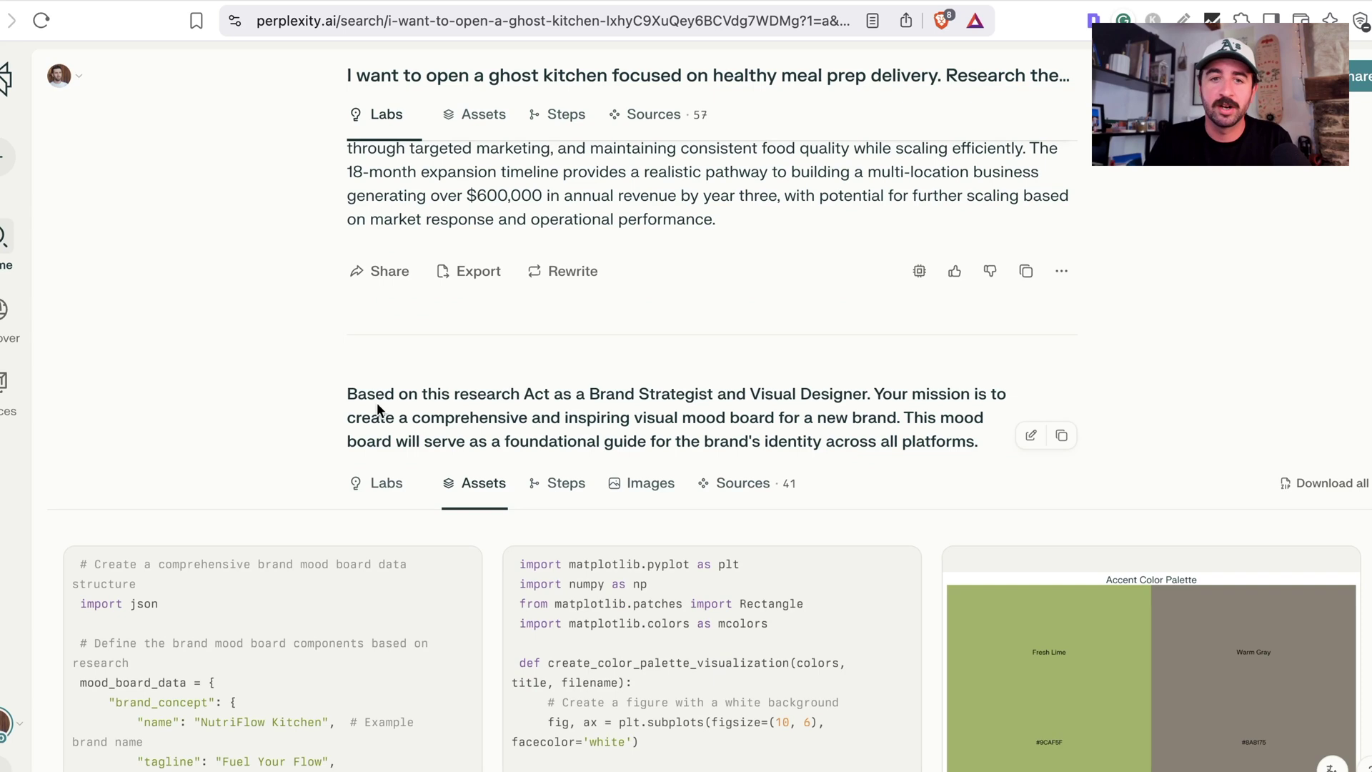
{"action": "left_click_drag", "start_coordinate": [366, 394], "coordinate": [897, 392]}
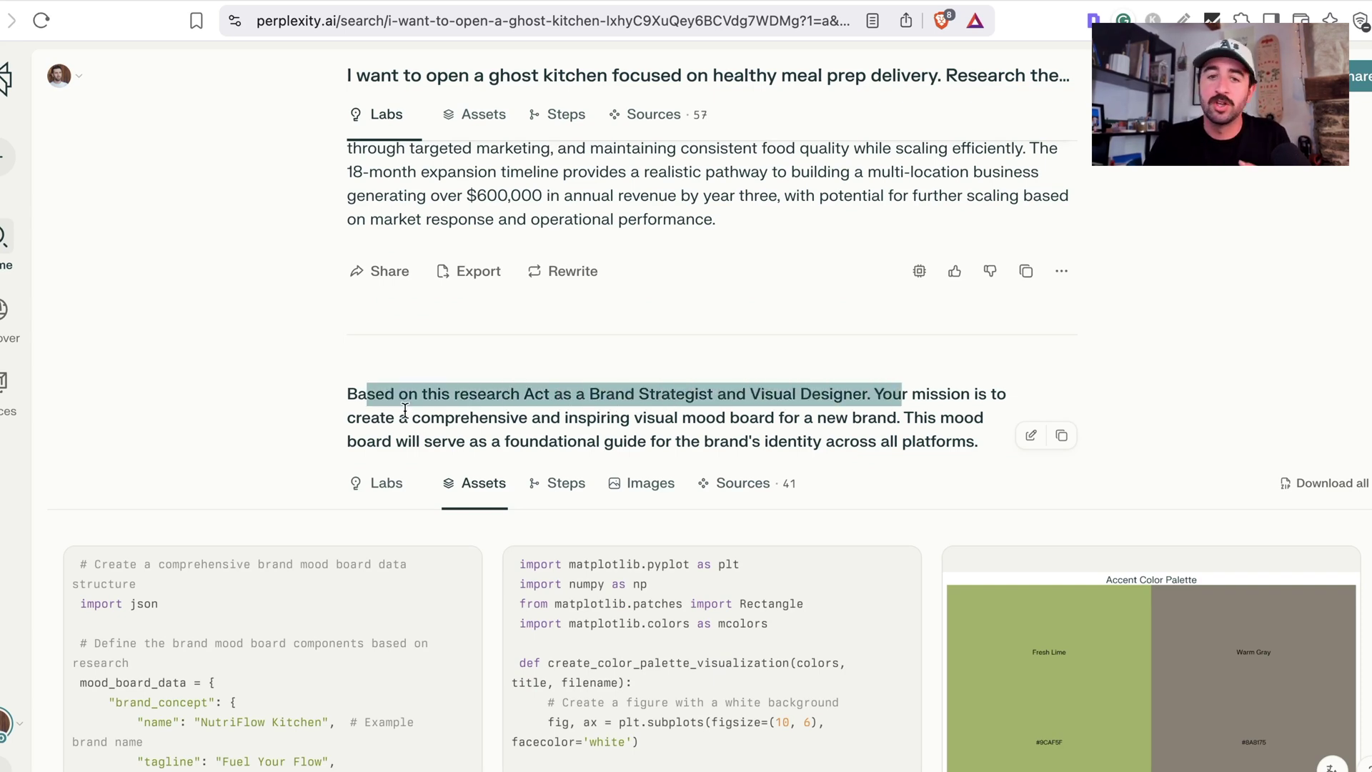
{"action": "left_click_drag", "start_coordinate": [395, 419], "coordinate": [964, 418]}
{"action": "left_click_drag", "start_coordinate": [394, 440], "coordinate": [905, 436]}
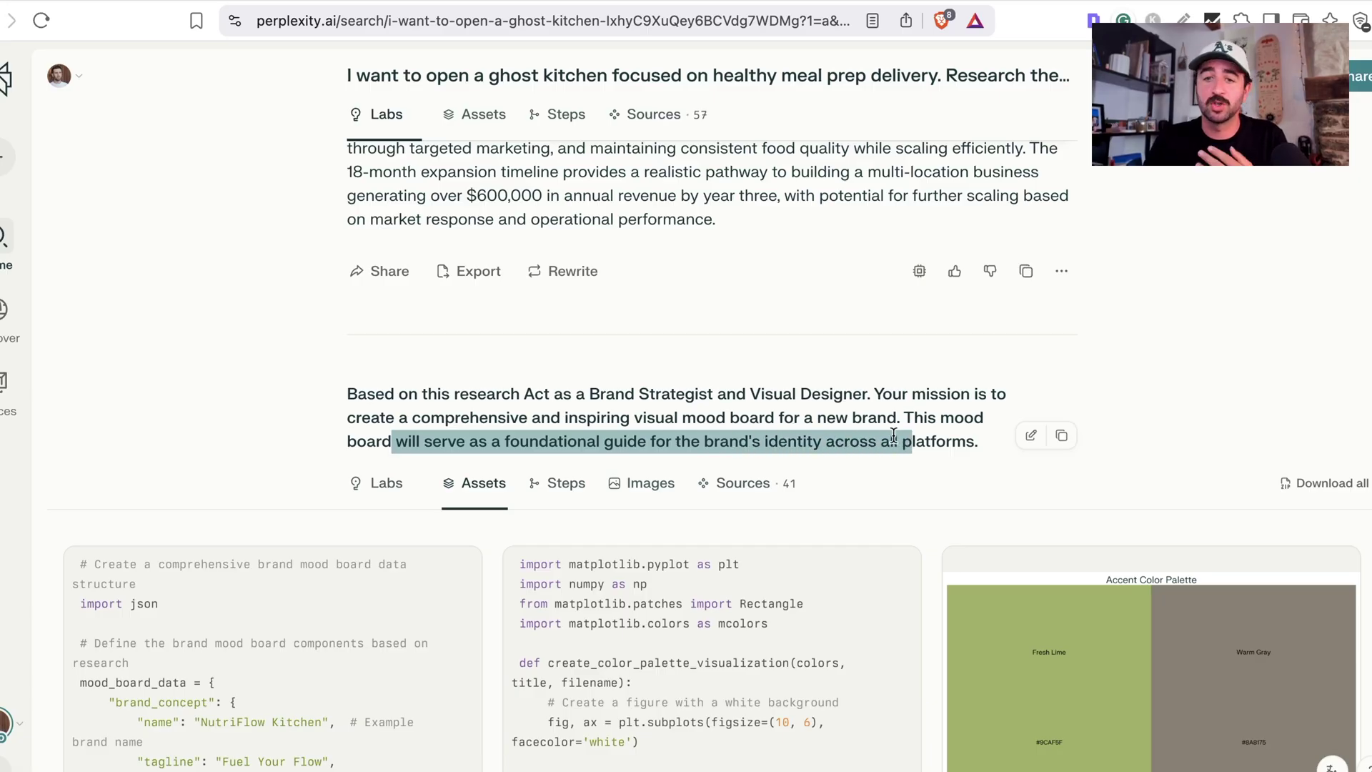
{"action": "left_click", "coordinate": [886, 434]}
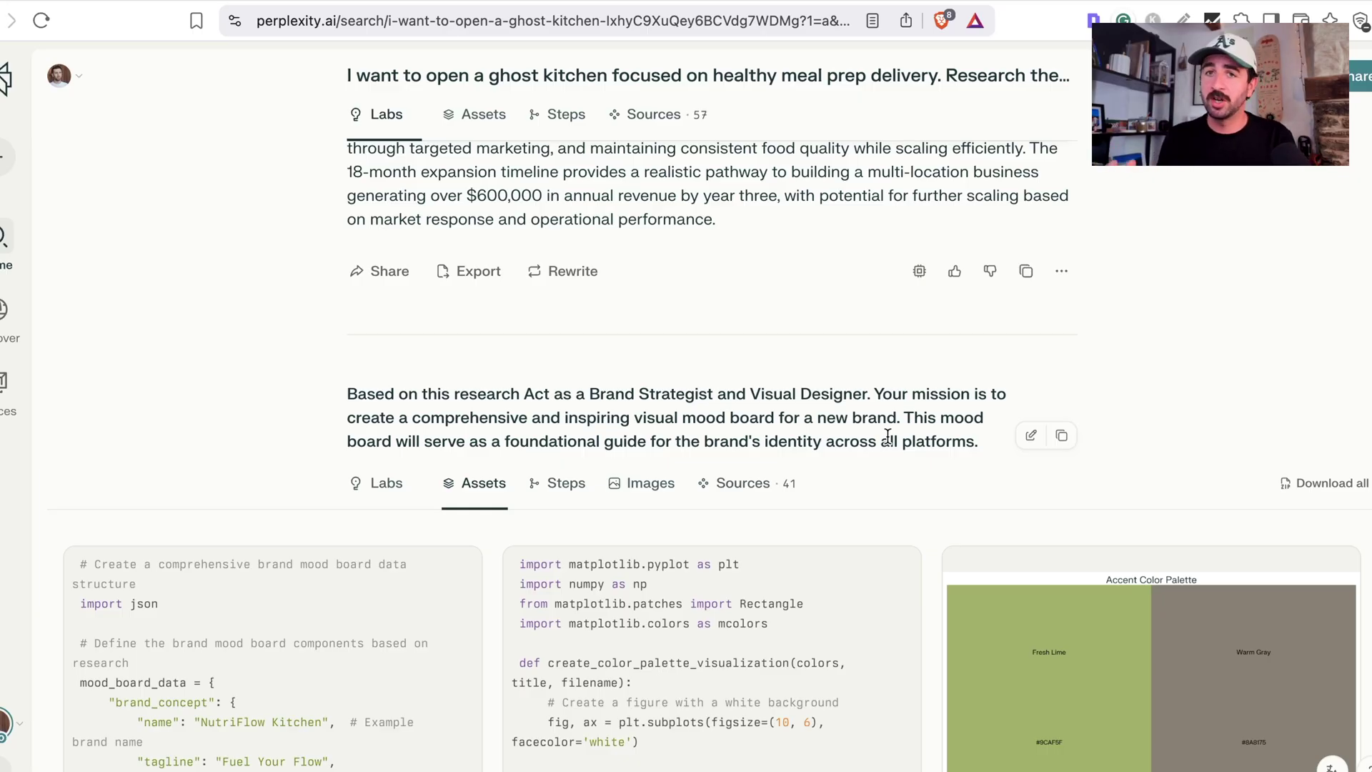
{"action": "scroll", "coordinate": [887, 434], "scroll_direction": "down", "scroll_amount": 10}
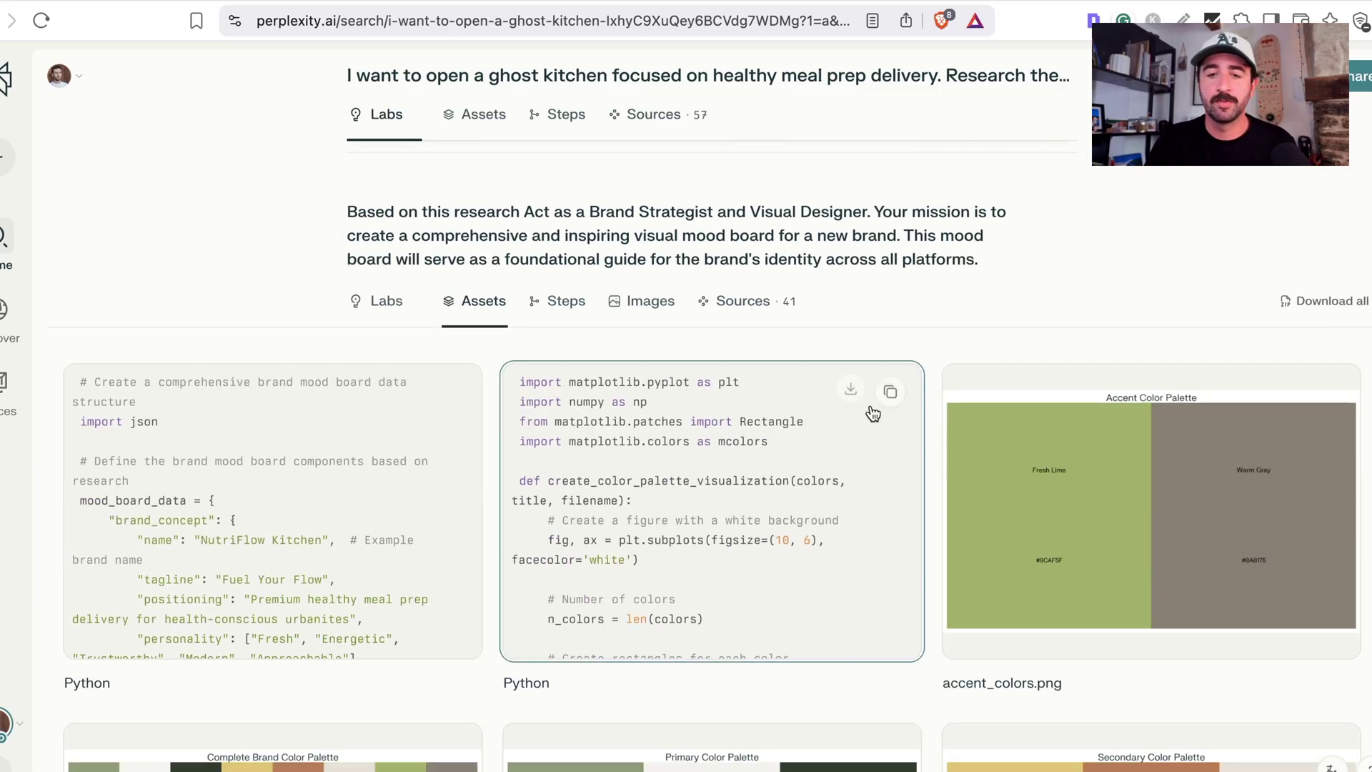
{"action": "scroll", "coordinate": [686, 318], "scroll_direction": "down", "scroll_amount": 5}
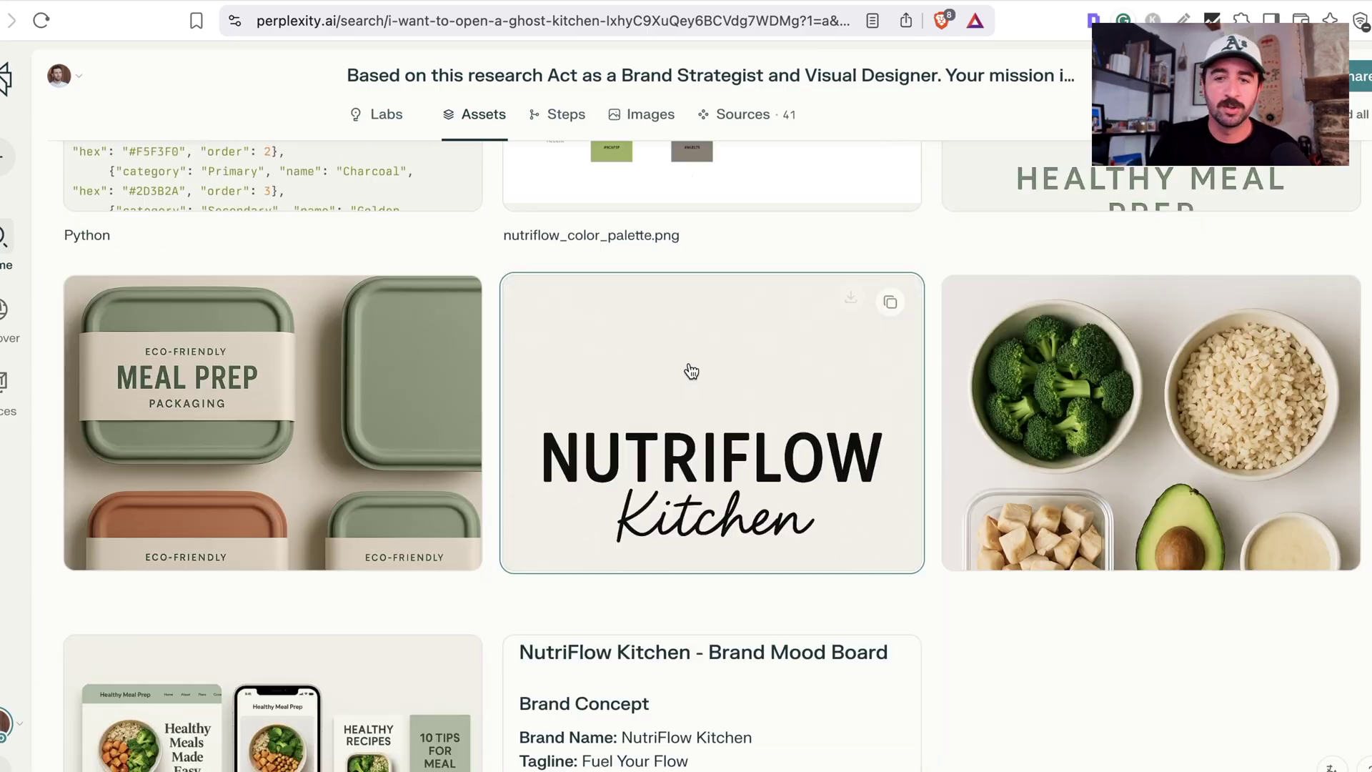
{"action": "scroll", "coordinate": [688, 367], "scroll_direction": "up", "scroll_amount": 12}
{"action": "scroll", "coordinate": [672, 375], "scroll_direction": "down", "scroll_amount": 2}
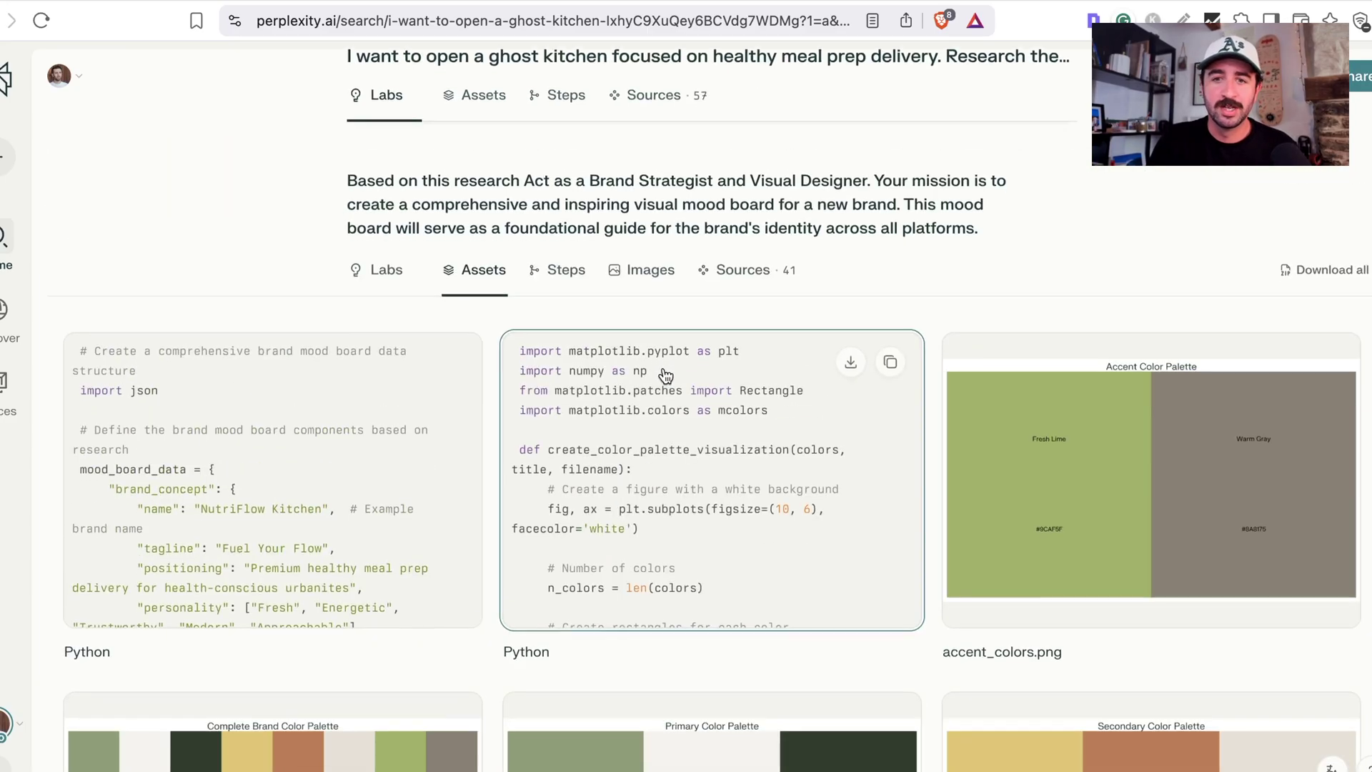
{"action": "left_click", "coordinate": [383, 227]}
{"action": "scroll", "coordinate": [552, 340], "scroll_direction": "down", "scroll_amount": 3}
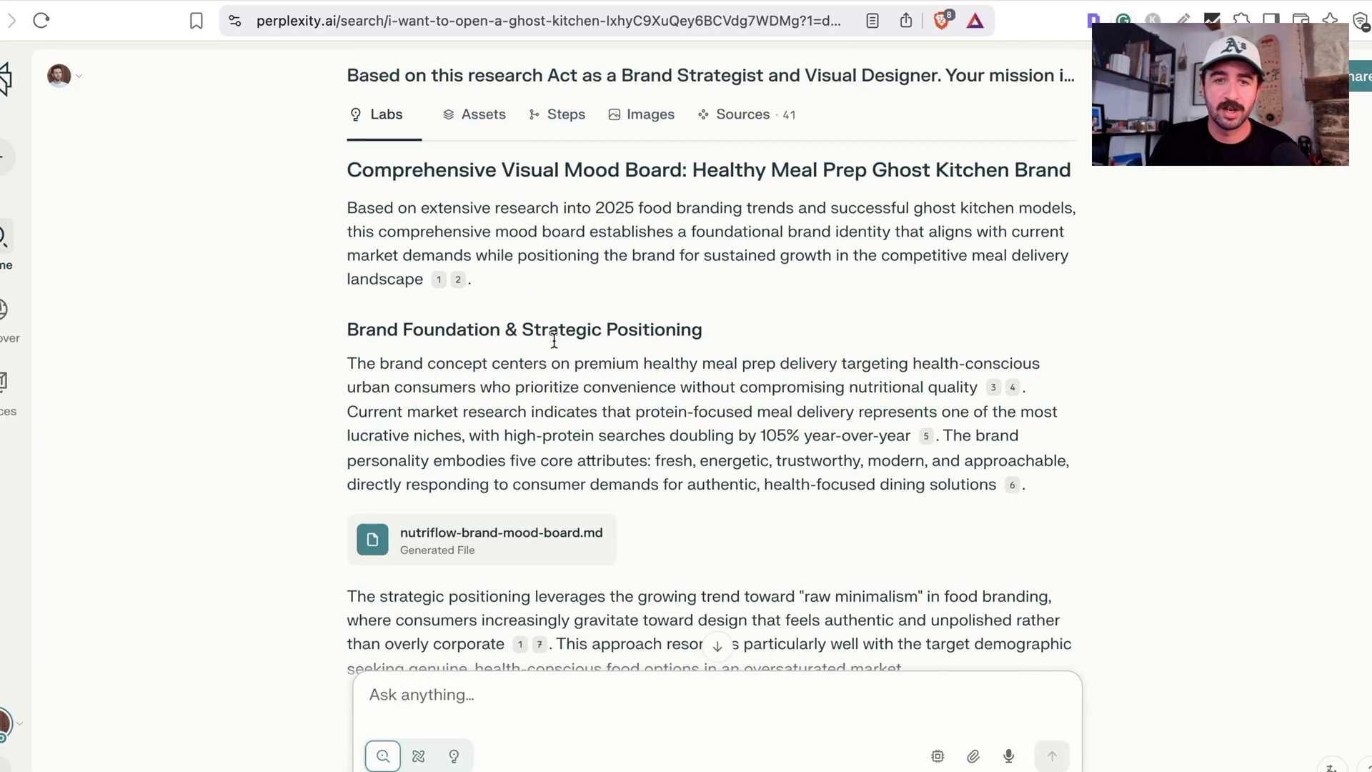
{"action": "scroll", "coordinate": [649, 405], "scroll_direction": "down", "scroll_amount": 1}
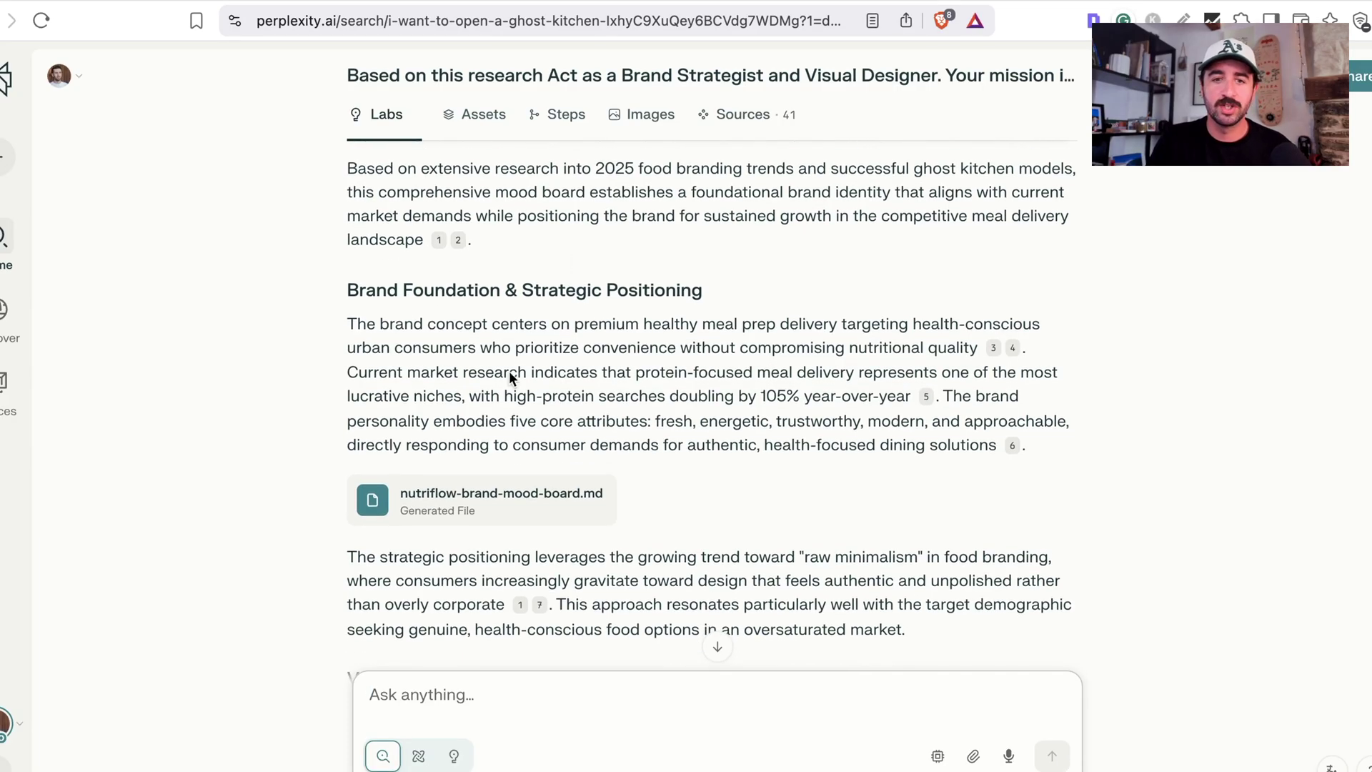
{"action": "scroll", "coordinate": [477, 306], "scroll_direction": "down", "scroll_amount": 10}
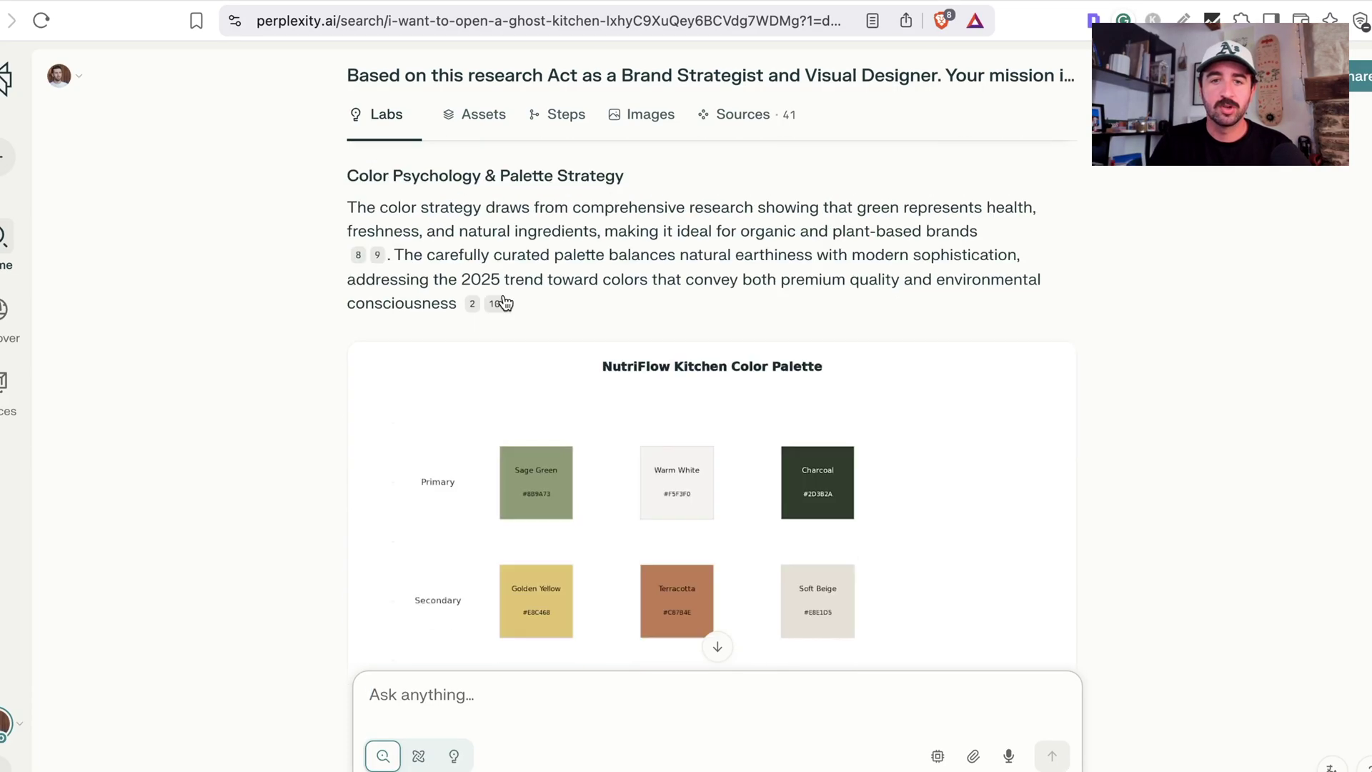
{"action": "scroll", "coordinate": [592, 236], "scroll_direction": "down", "scroll_amount": 5}
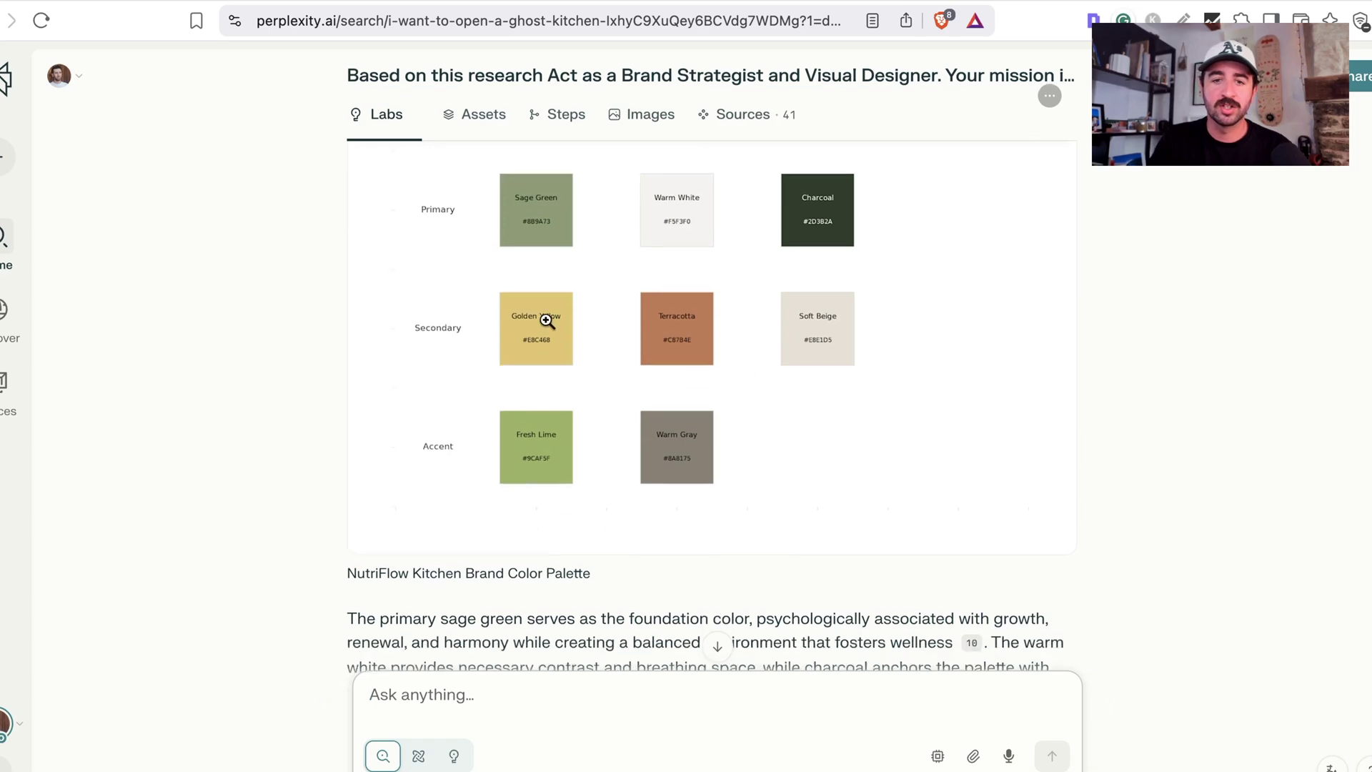
{"action": "scroll", "coordinate": [534, 217], "scroll_direction": "up", "scroll_amount": 6}
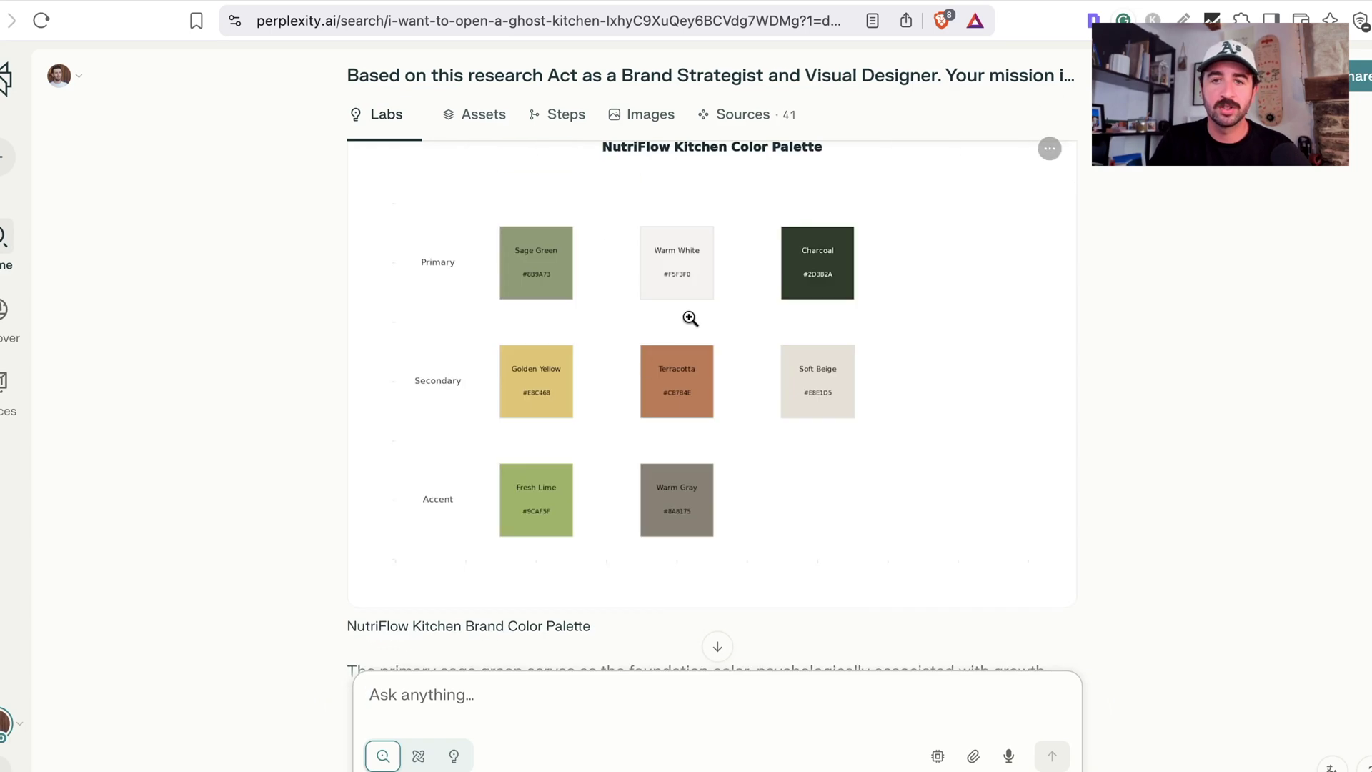
{"action": "scroll", "coordinate": [523, 286], "scroll_direction": "down", "scroll_amount": 12}
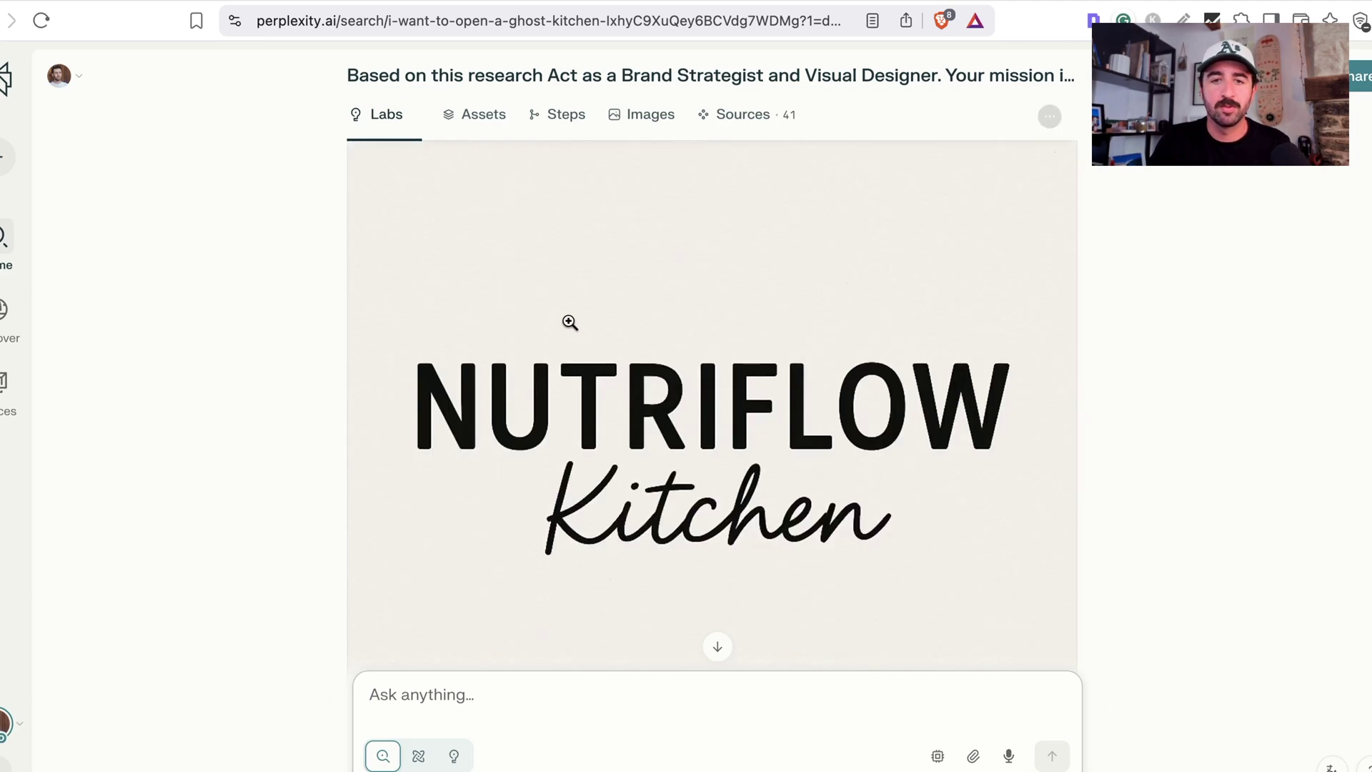
{"action": "scroll", "coordinate": [658, 377], "scroll_direction": "down", "scroll_amount": 1}
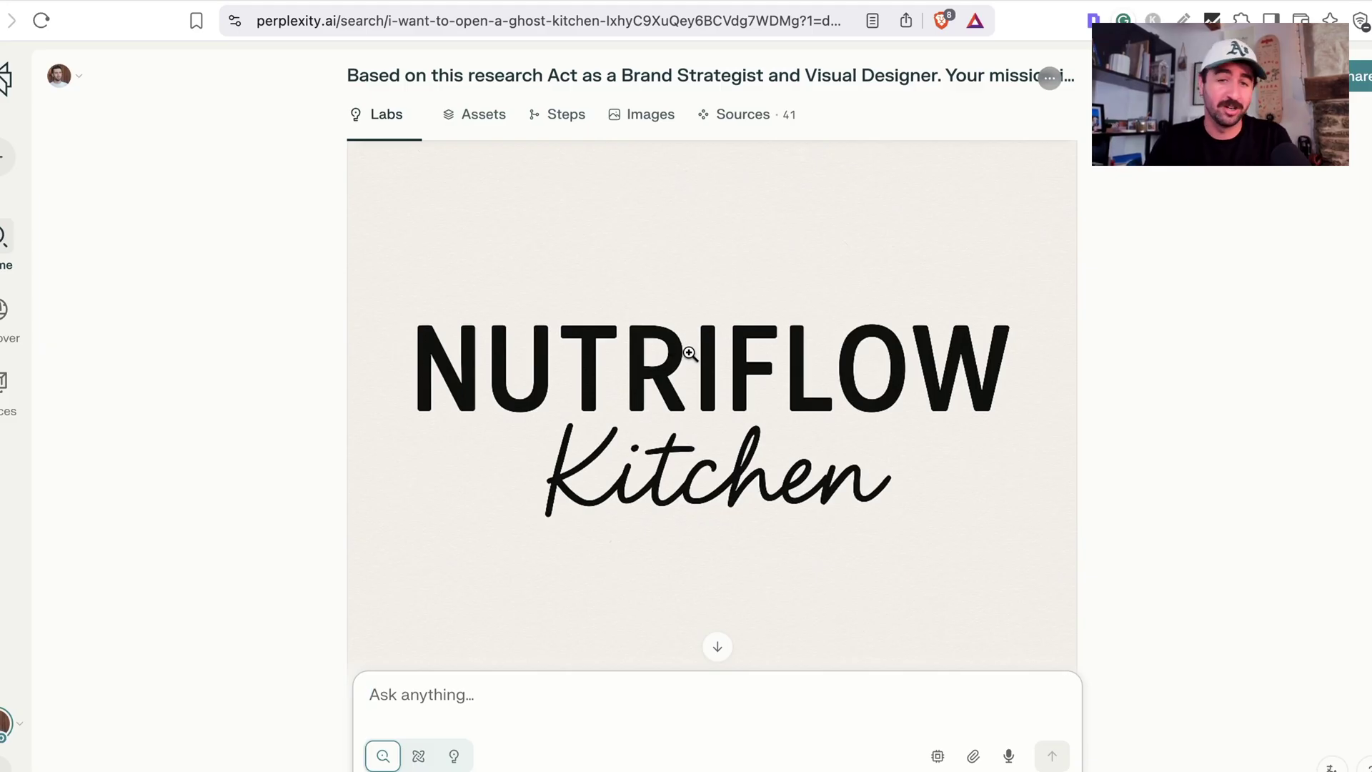
{"action": "scroll", "coordinate": [736, 416], "scroll_direction": "down", "scroll_amount": 15}
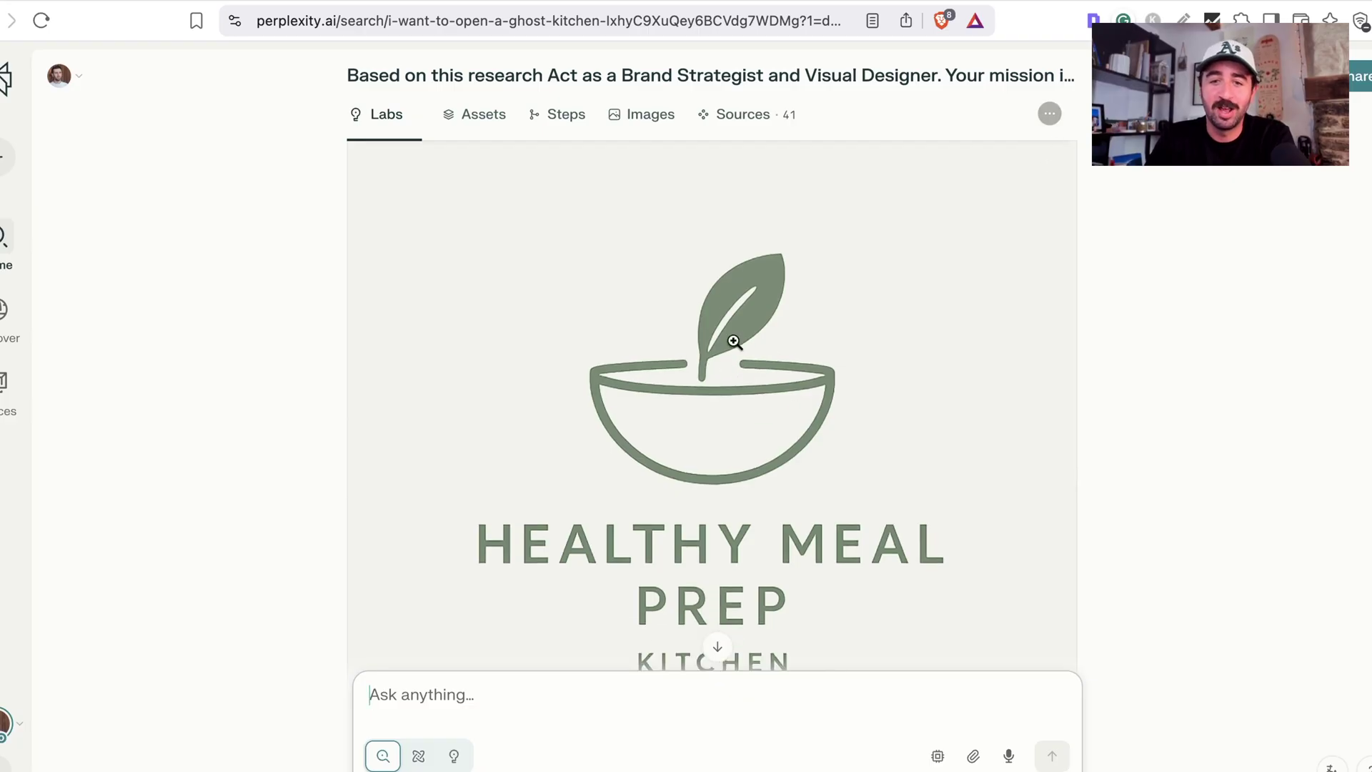
{"action": "scroll", "coordinate": [714, 357], "scroll_direction": "down", "scroll_amount": 3}
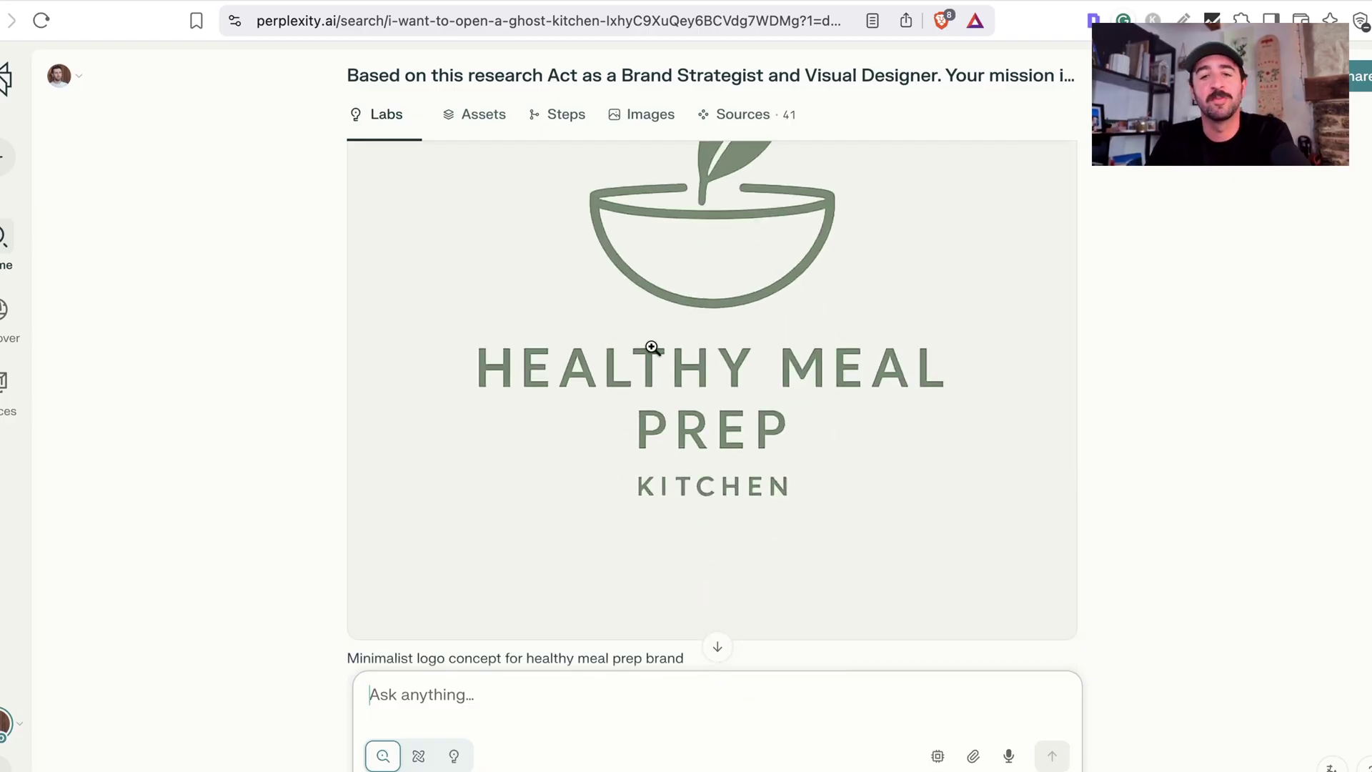
{"action": "scroll", "coordinate": [652, 347], "scroll_direction": "down", "scroll_amount": 15}
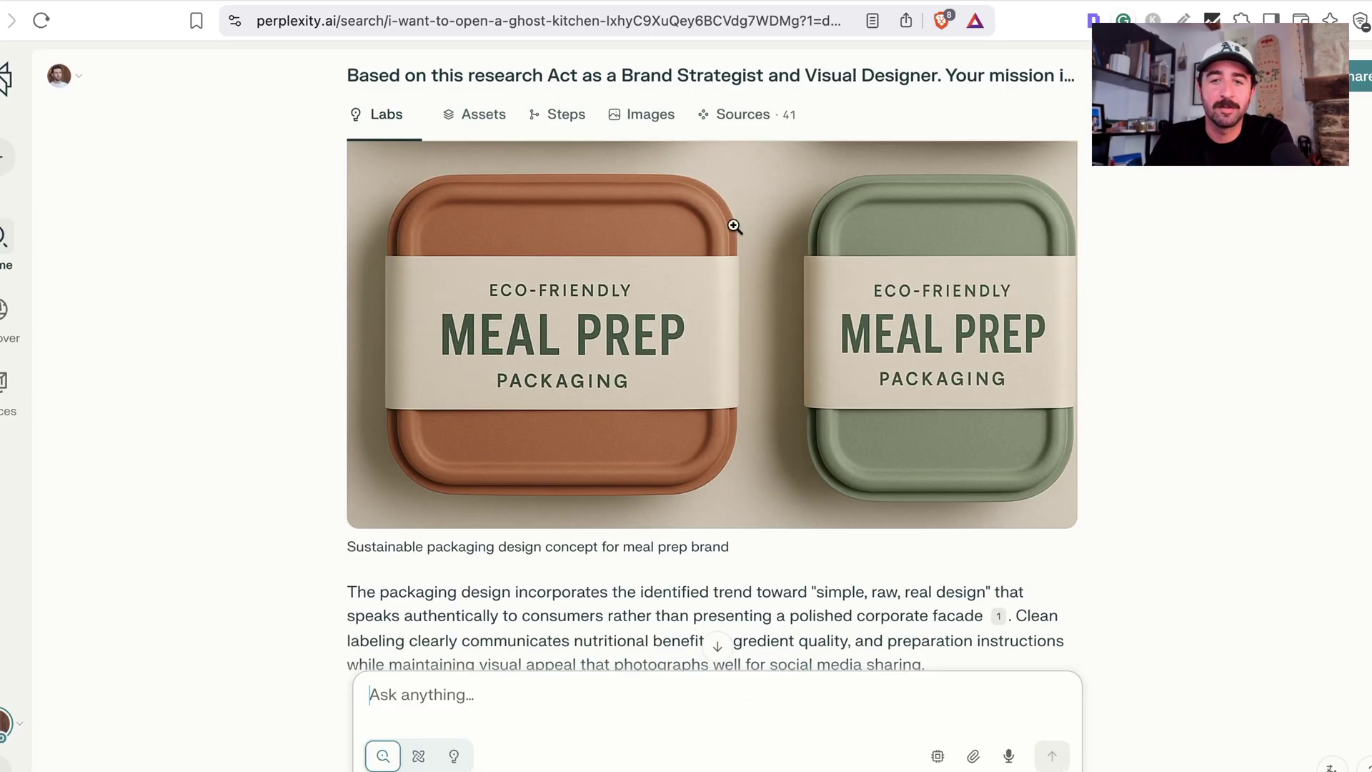
{"action": "scroll", "coordinate": [685, 310], "scroll_direction": "down", "scroll_amount": 10}
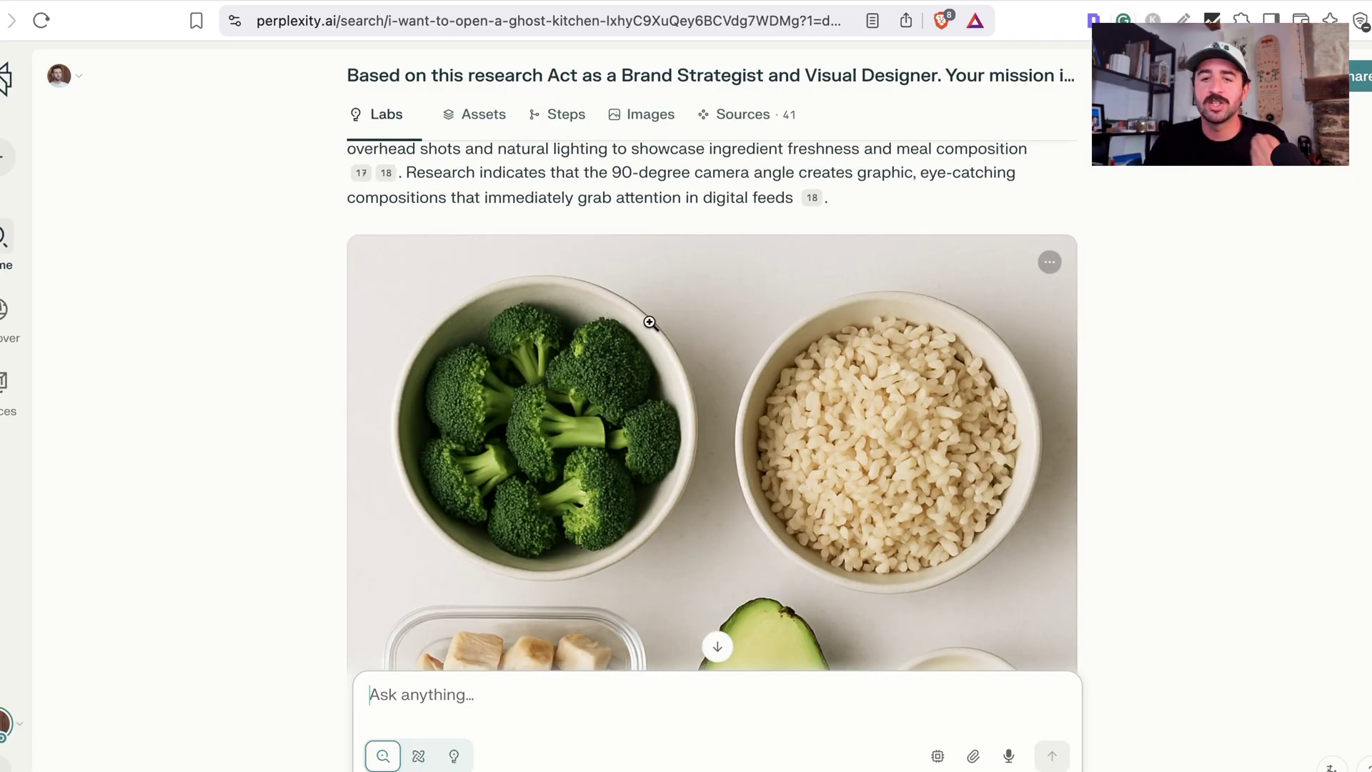
{"action": "scroll", "coordinate": [650, 323], "scroll_direction": "down", "scroll_amount": 10}
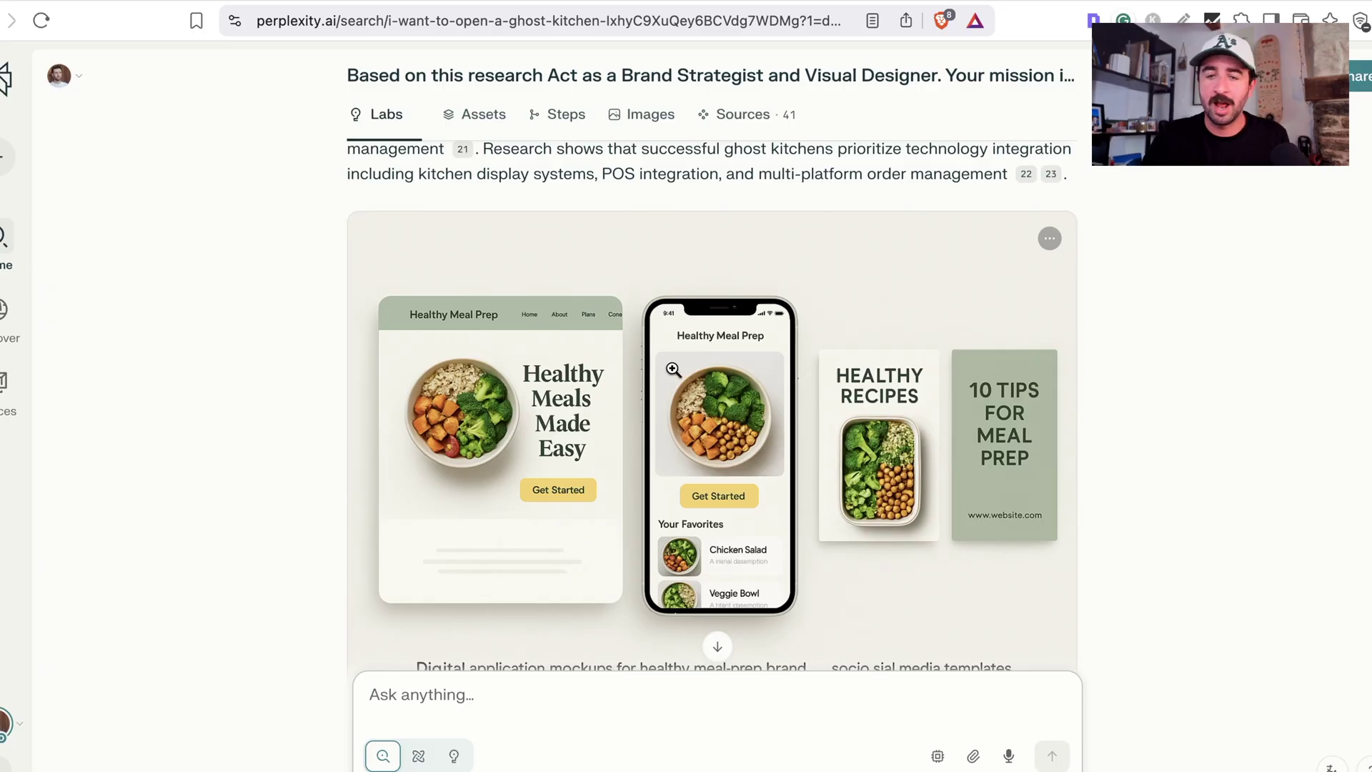
{"action": "scroll", "coordinate": [680, 370], "scroll_direction": "down", "scroll_amount": 4}
{"action": "scroll", "coordinate": [556, 219], "scroll_direction": "up", "scroll_amount": 1}
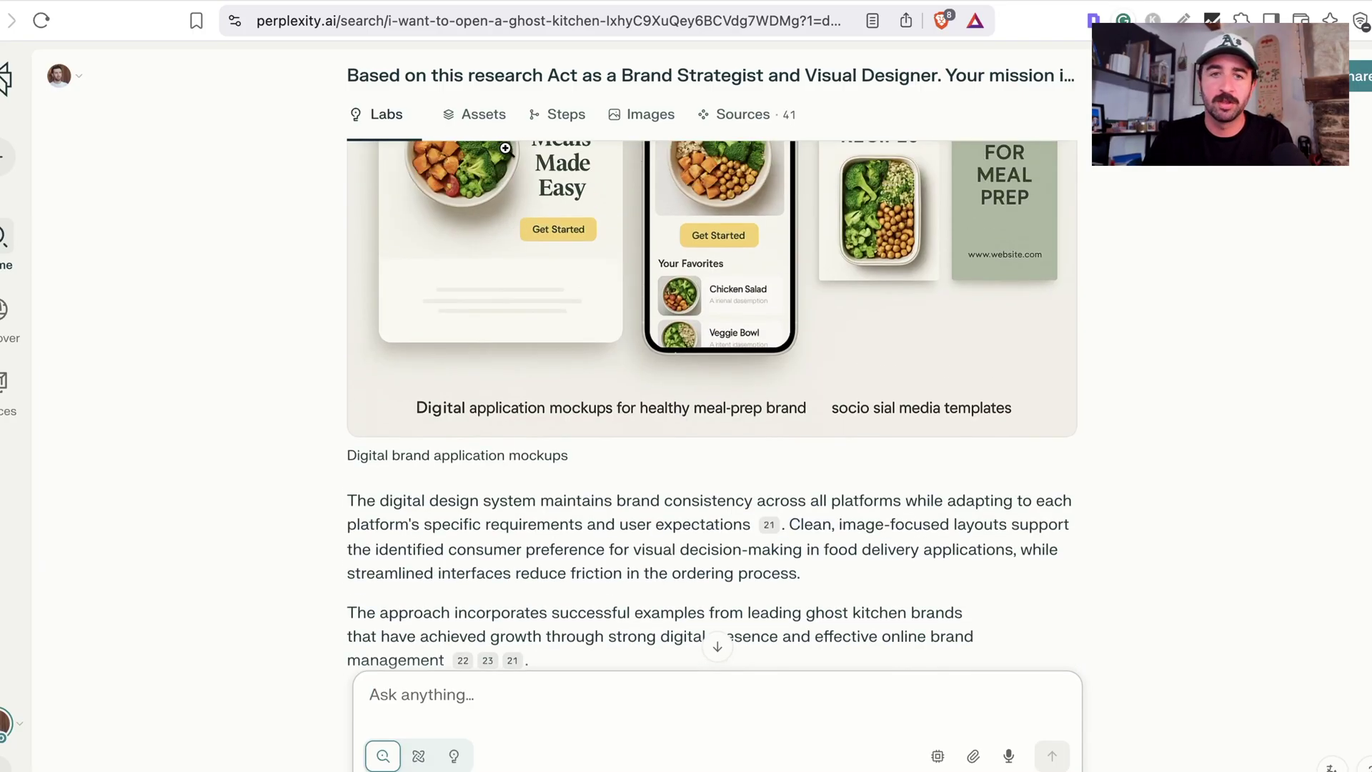
{"action": "left_click", "coordinate": [475, 113]}
{"action": "scroll", "coordinate": [641, 329], "scroll_direction": "down", "scroll_amount": 12}
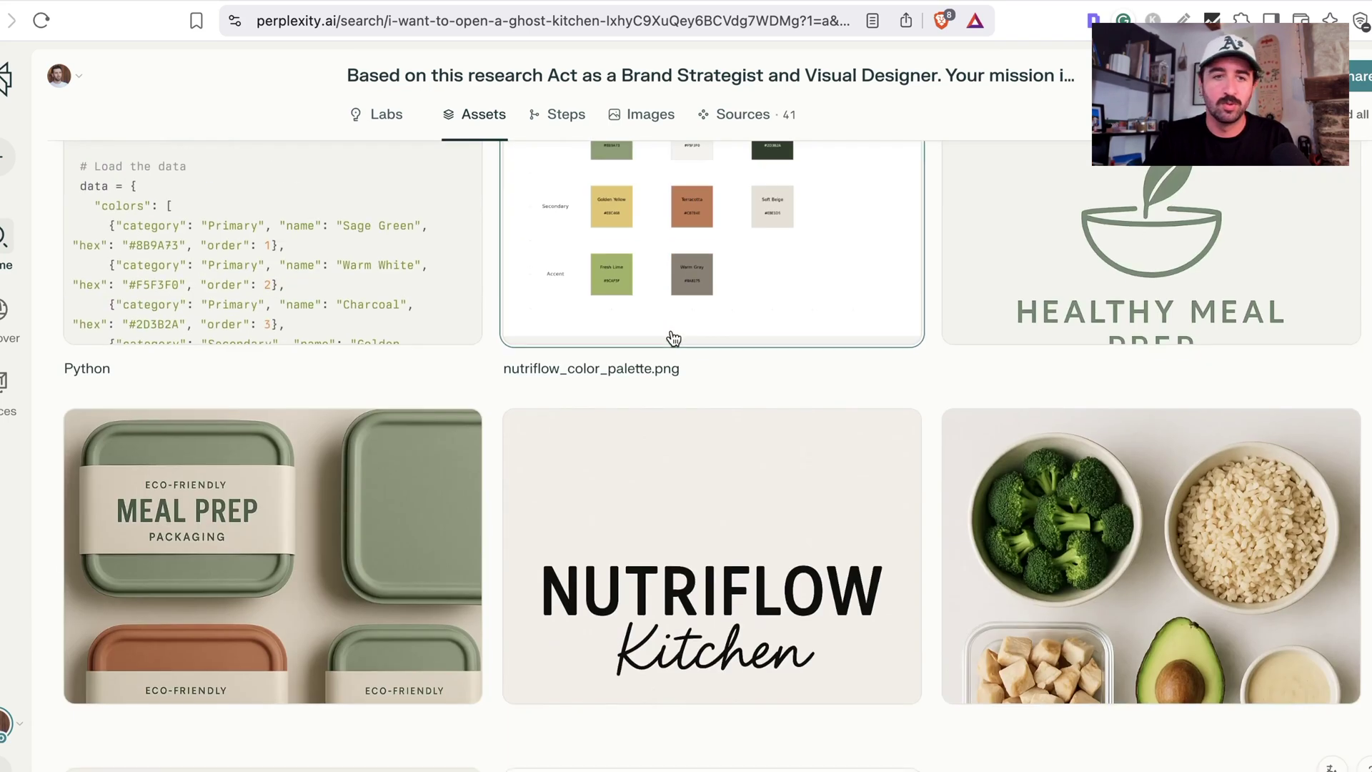
{"action": "scroll", "coordinate": [673, 338], "scroll_direction": "down", "scroll_amount": 1}
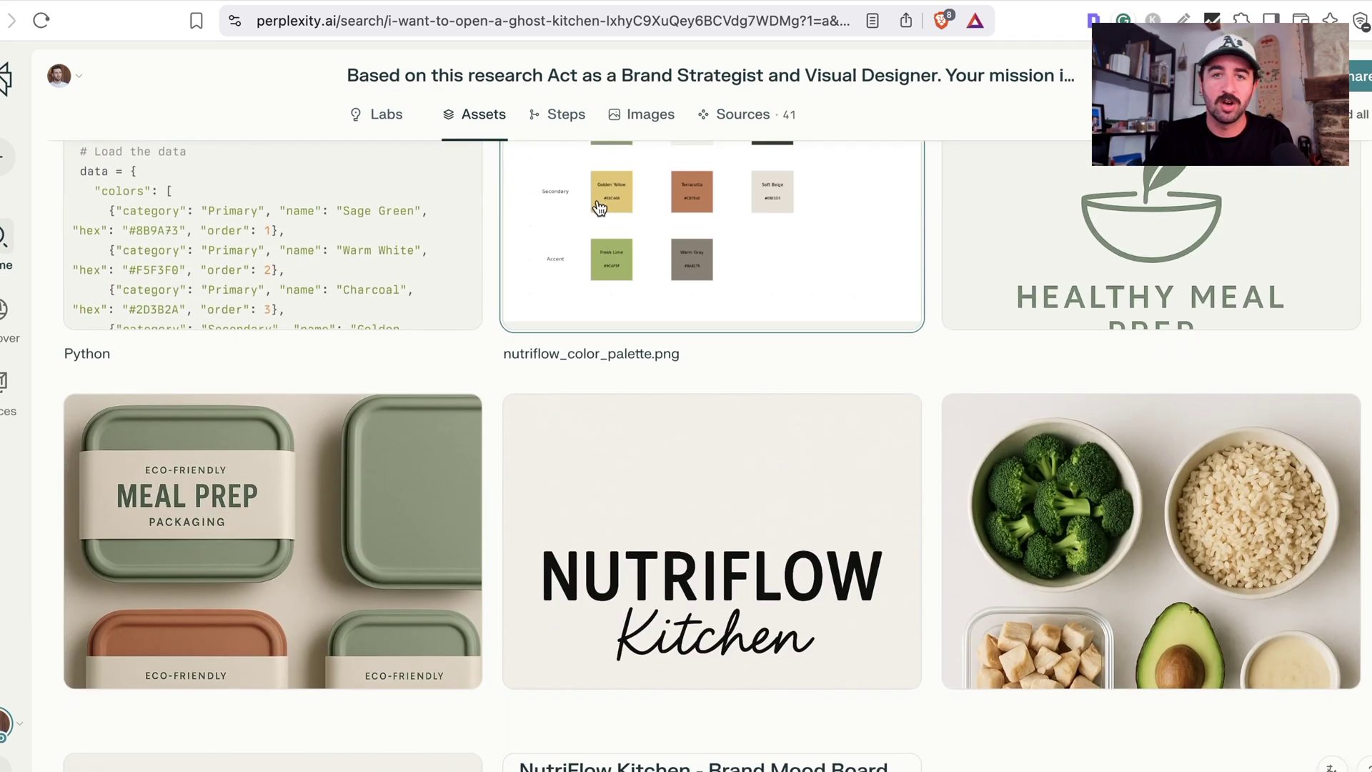
{"action": "left_click", "coordinate": [641, 2]}
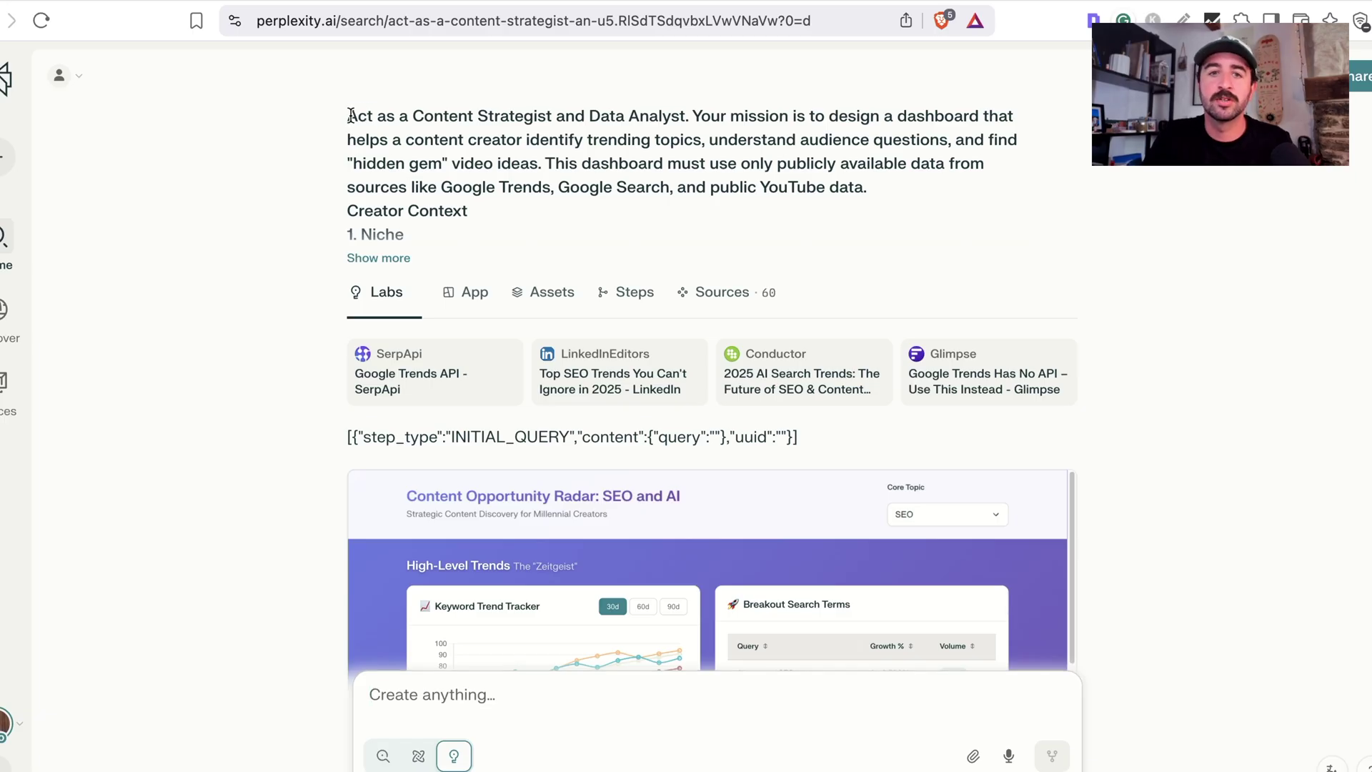
{"action": "left_click_drag", "start_coordinate": [350, 116], "coordinate": [968, 123]}
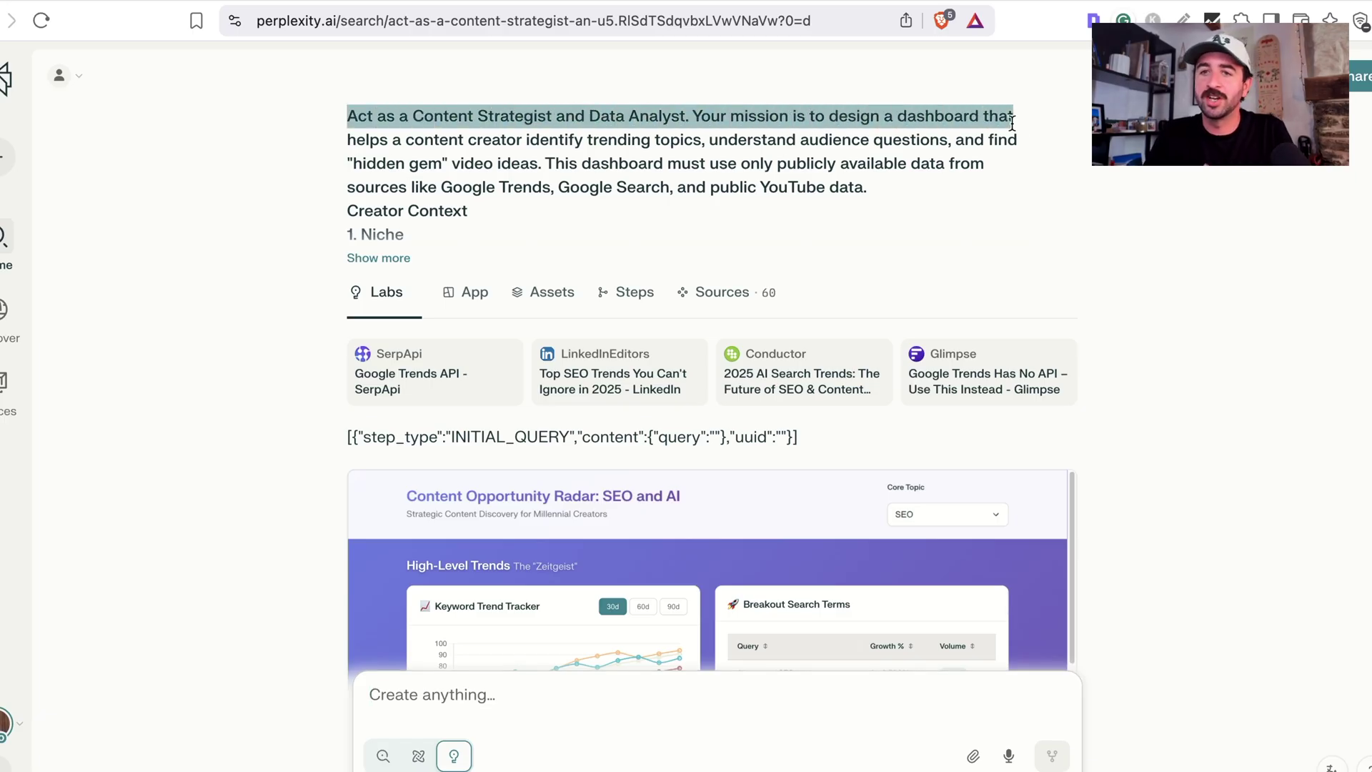
{"action": "left_click_drag", "start_coordinate": [407, 141], "coordinate": [648, 170]}
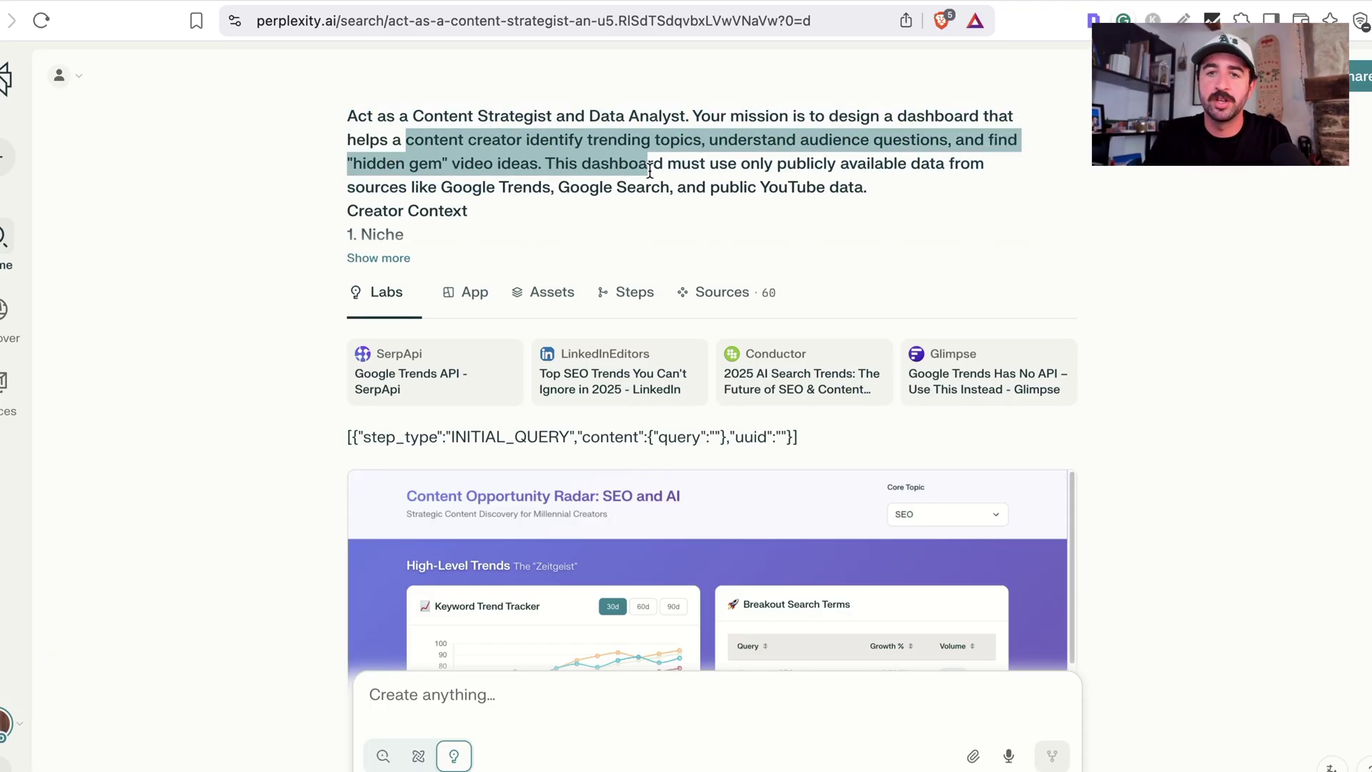
{"action": "scroll", "coordinate": [595, 181], "scroll_direction": "down", "scroll_amount": 2}
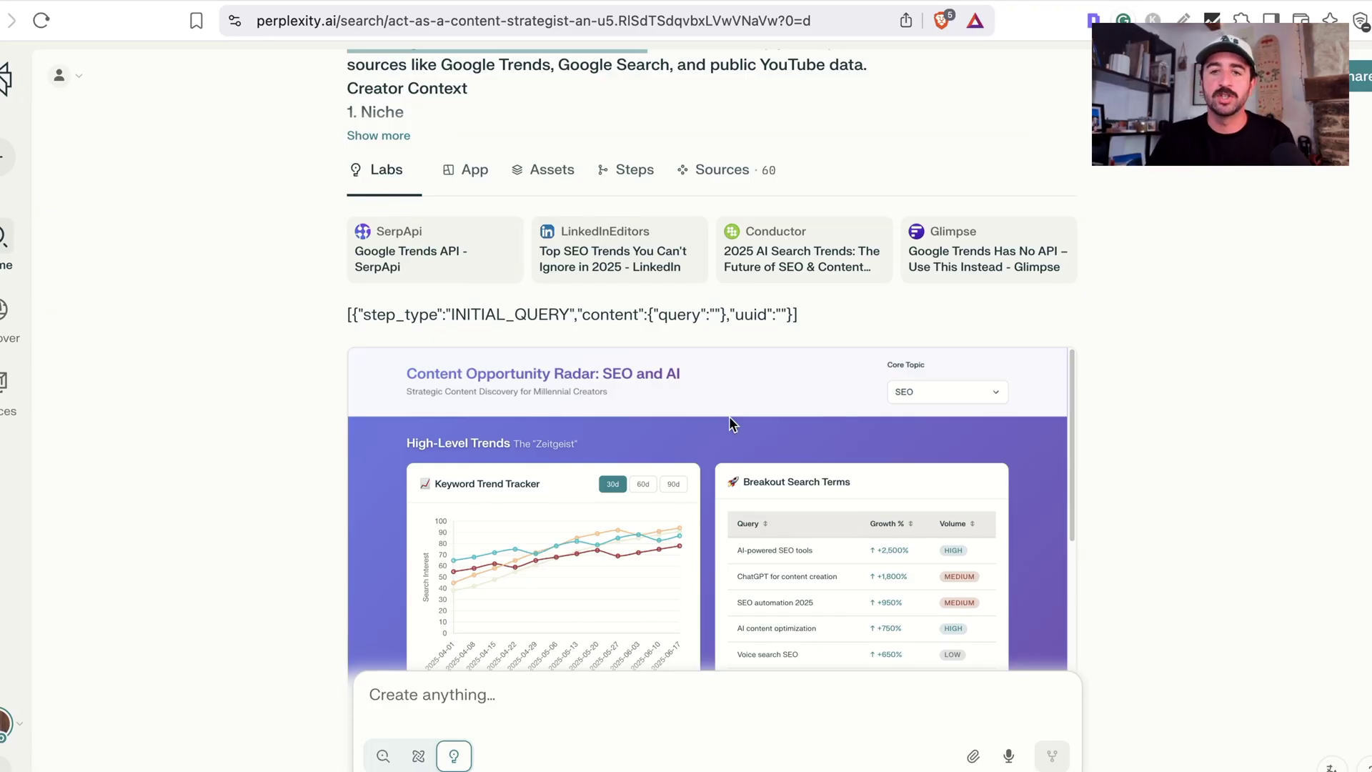
{"action": "scroll", "coordinate": [729, 422], "scroll_direction": "down", "scroll_amount": 3}
{"action": "scroll", "coordinate": [1104, 423], "scroll_direction": "down", "scroll_amount": 3}
{"action": "scroll", "coordinate": [716, 438], "scroll_direction": "down", "scroll_amount": 2}
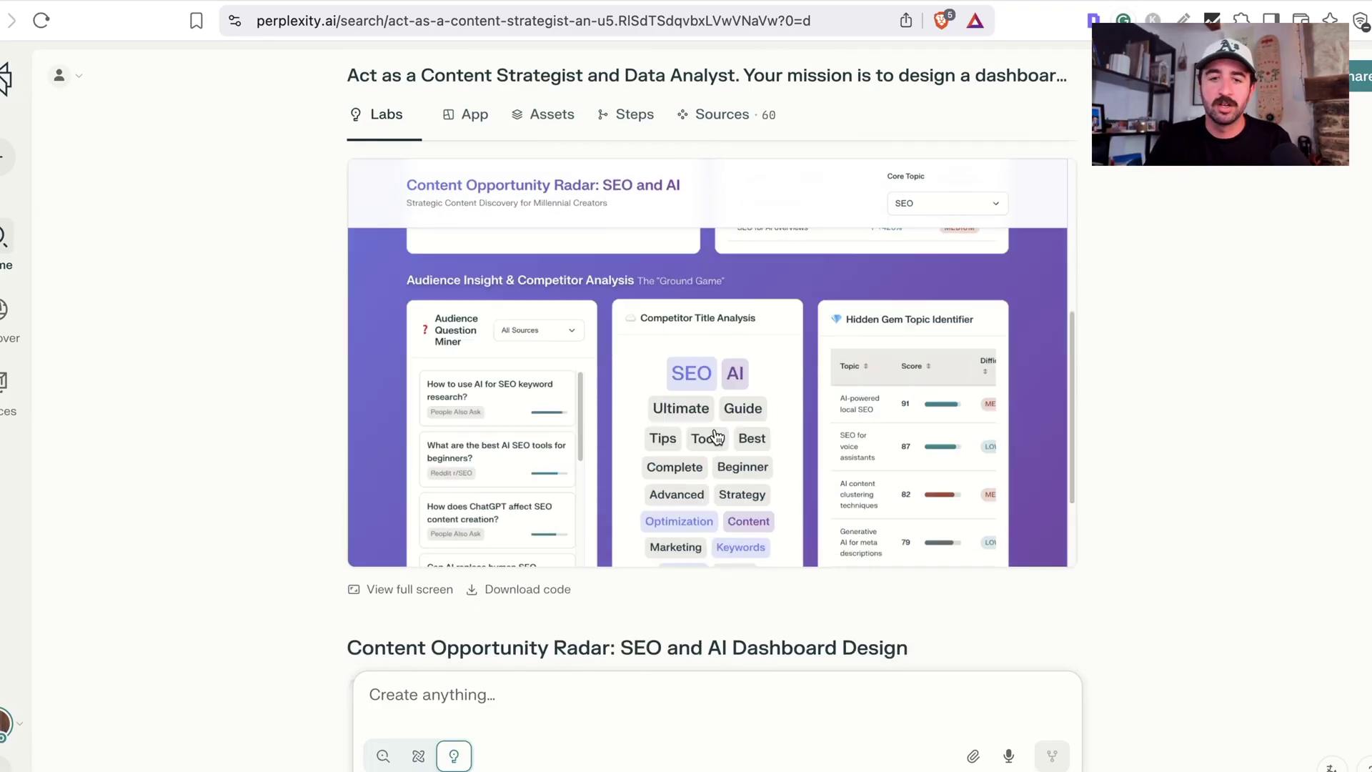
{"action": "scroll", "coordinate": [1147, 464], "scroll_direction": "down", "scroll_amount": 8}
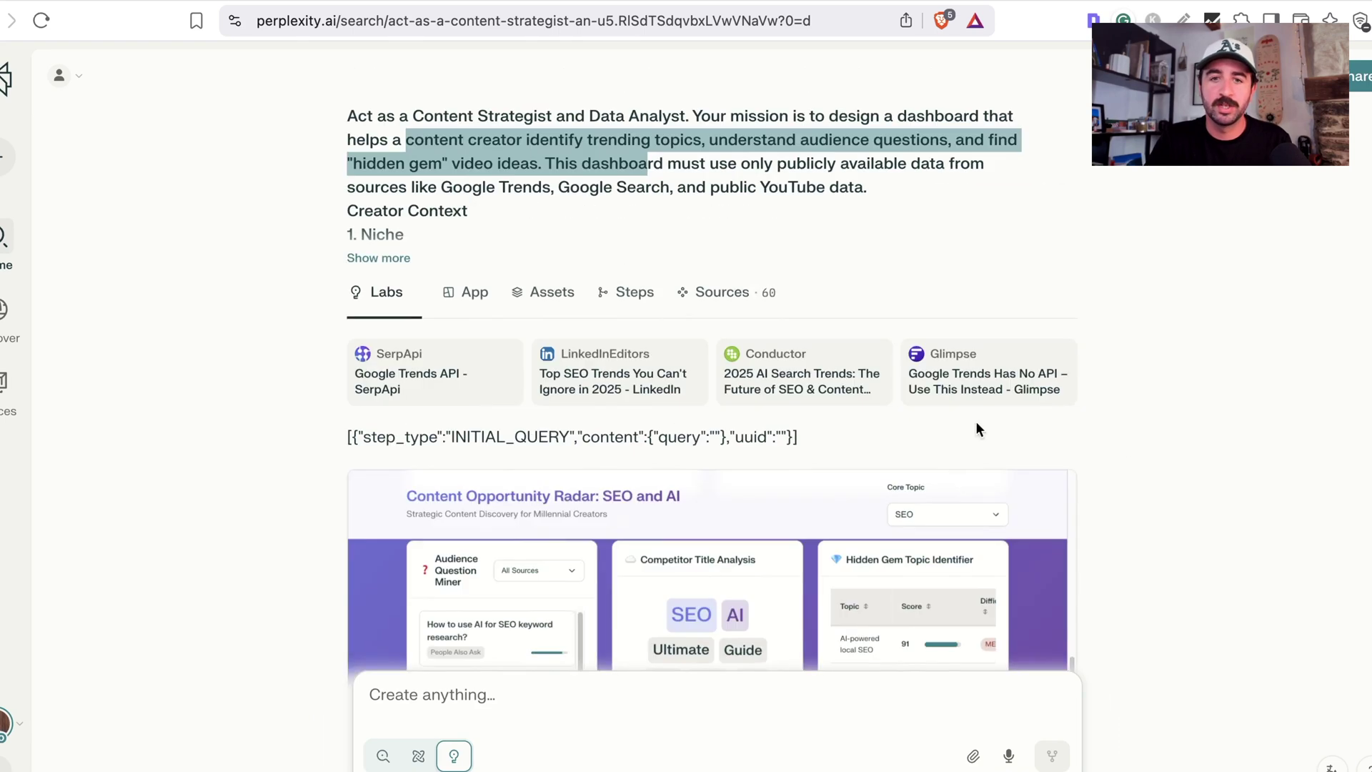
- Open the dashboard app and switch its Core Topic to AI
{"action": "left_click", "coordinate": [478, 294]}
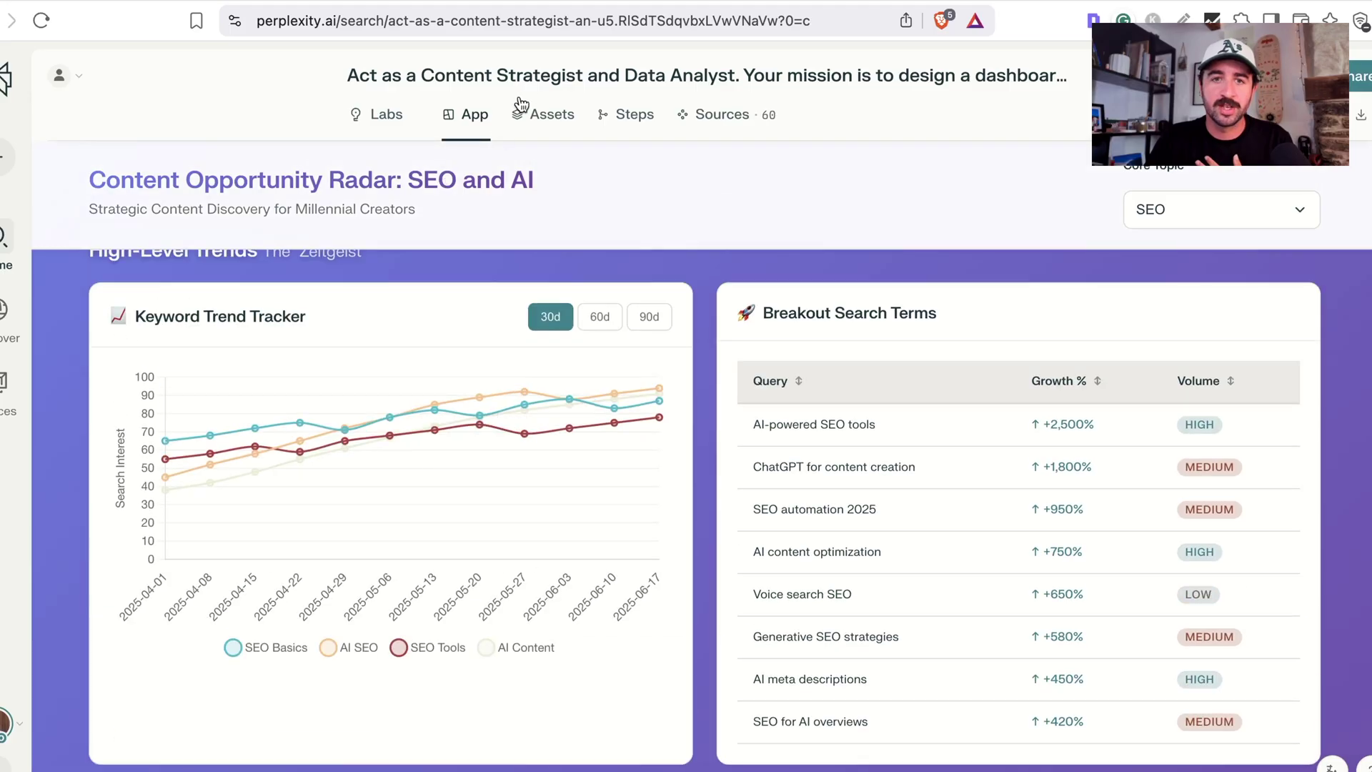
{"action": "scroll", "coordinate": [398, 385], "scroll_direction": "up", "scroll_amount": 5}
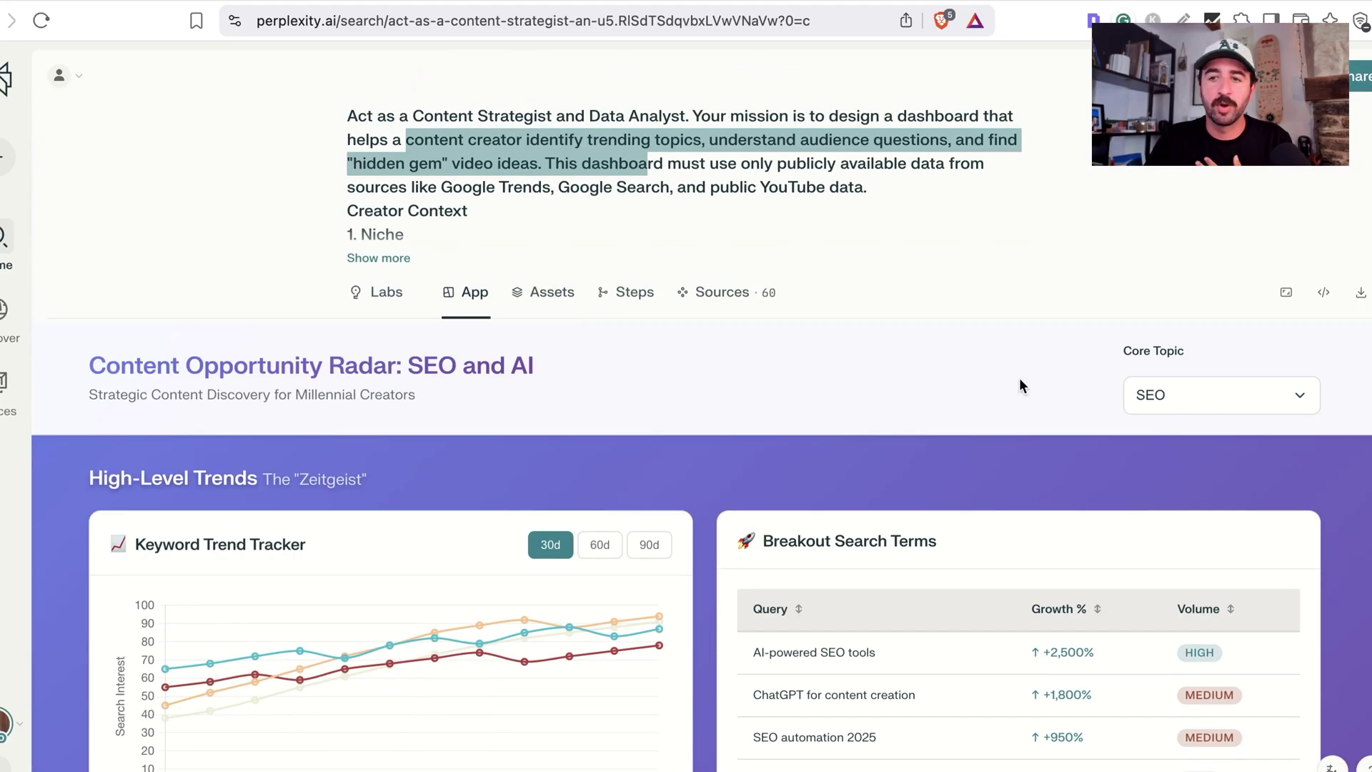
{"action": "left_click", "coordinate": [1206, 390]}
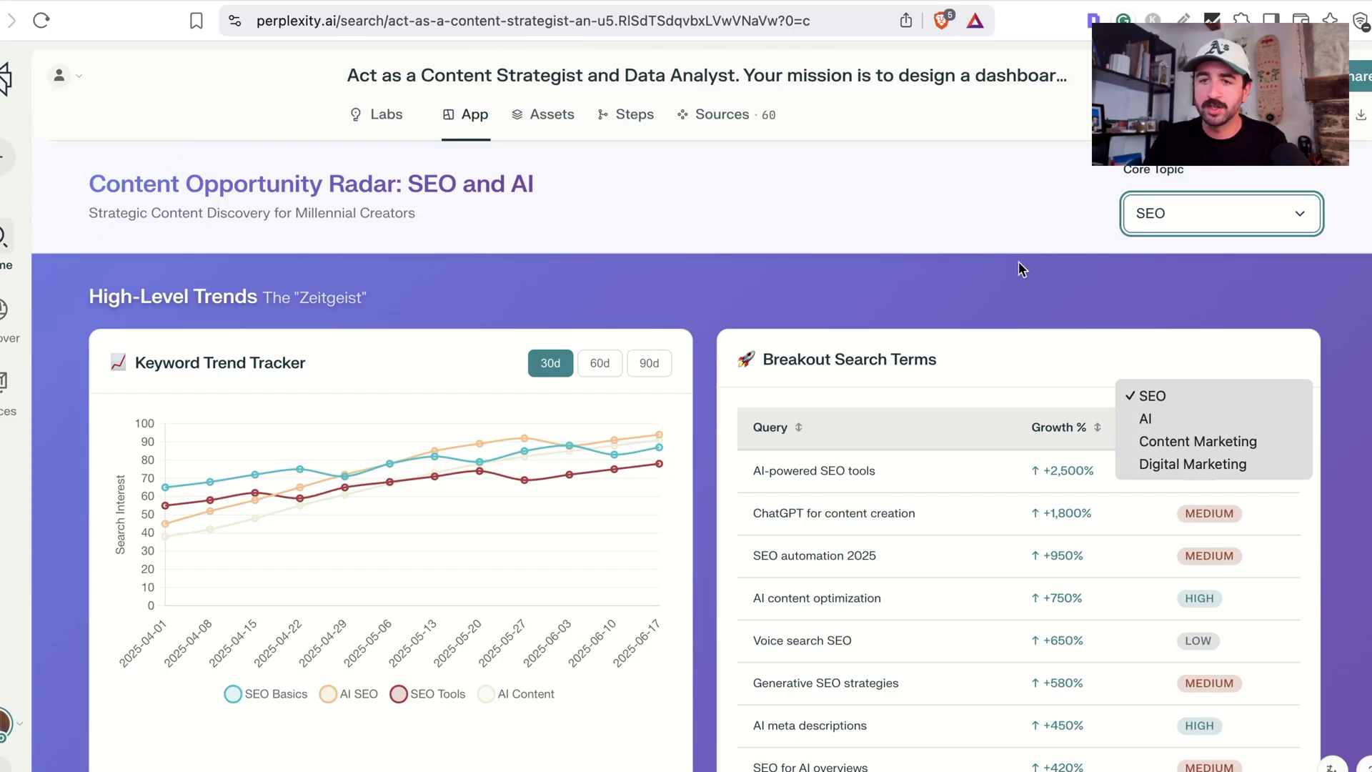
{"action": "left_click", "coordinate": [1201, 420]}
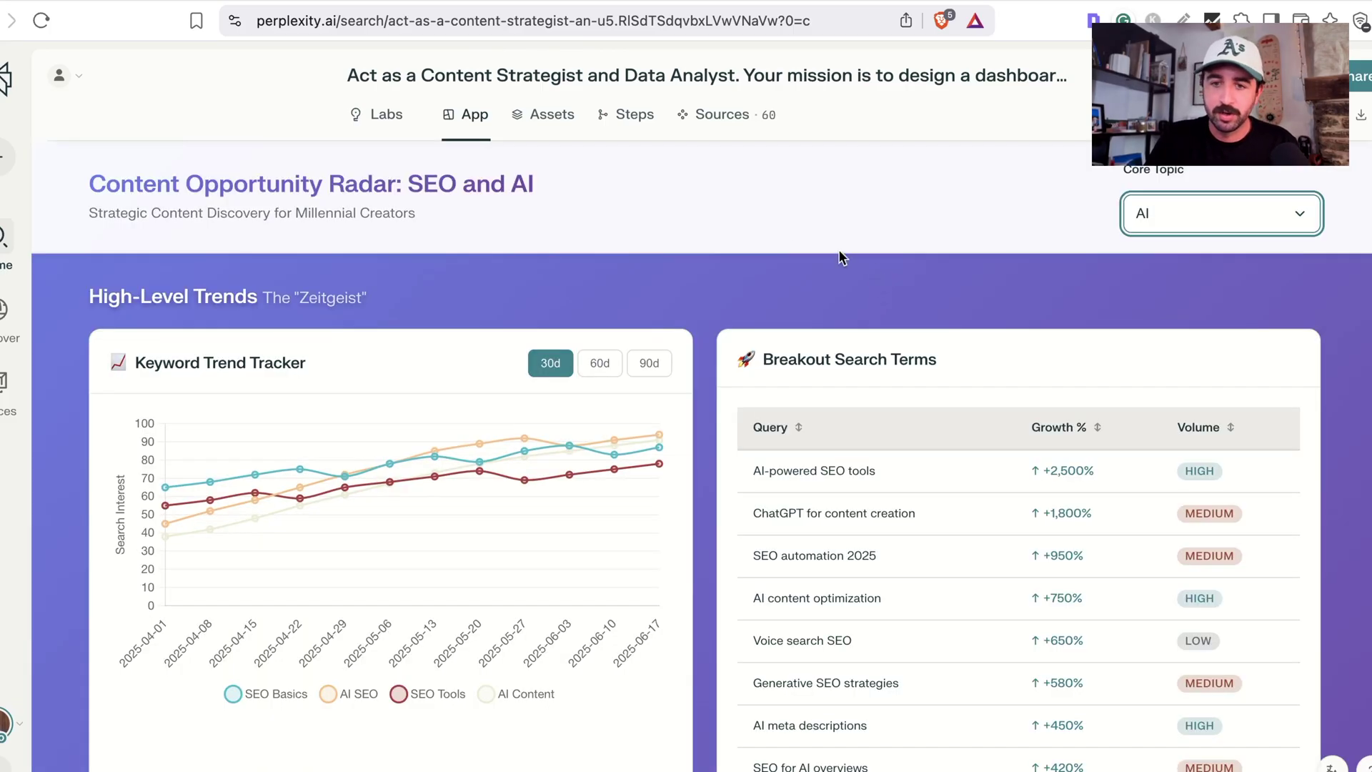
- Review the trends and highlight the top breakout term, AI-powered SEO tools
{"action": "scroll", "coordinate": [364, 306], "scroll_direction": "down", "scroll_amount": 3}
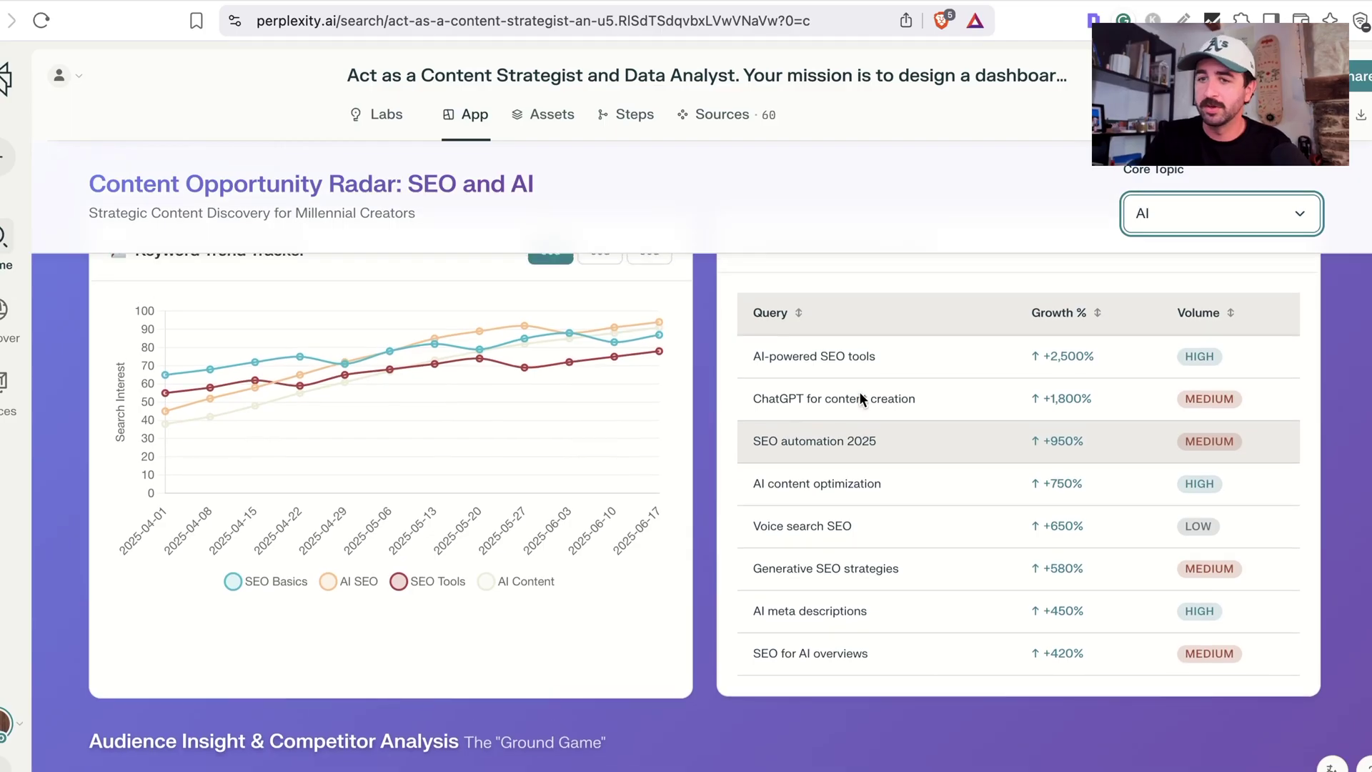
{"action": "scroll", "coordinate": [906, 373], "scroll_direction": "up", "scroll_amount": 1}
{"action": "left_click_drag", "start_coordinate": [796, 306], "coordinate": [763, 293]}
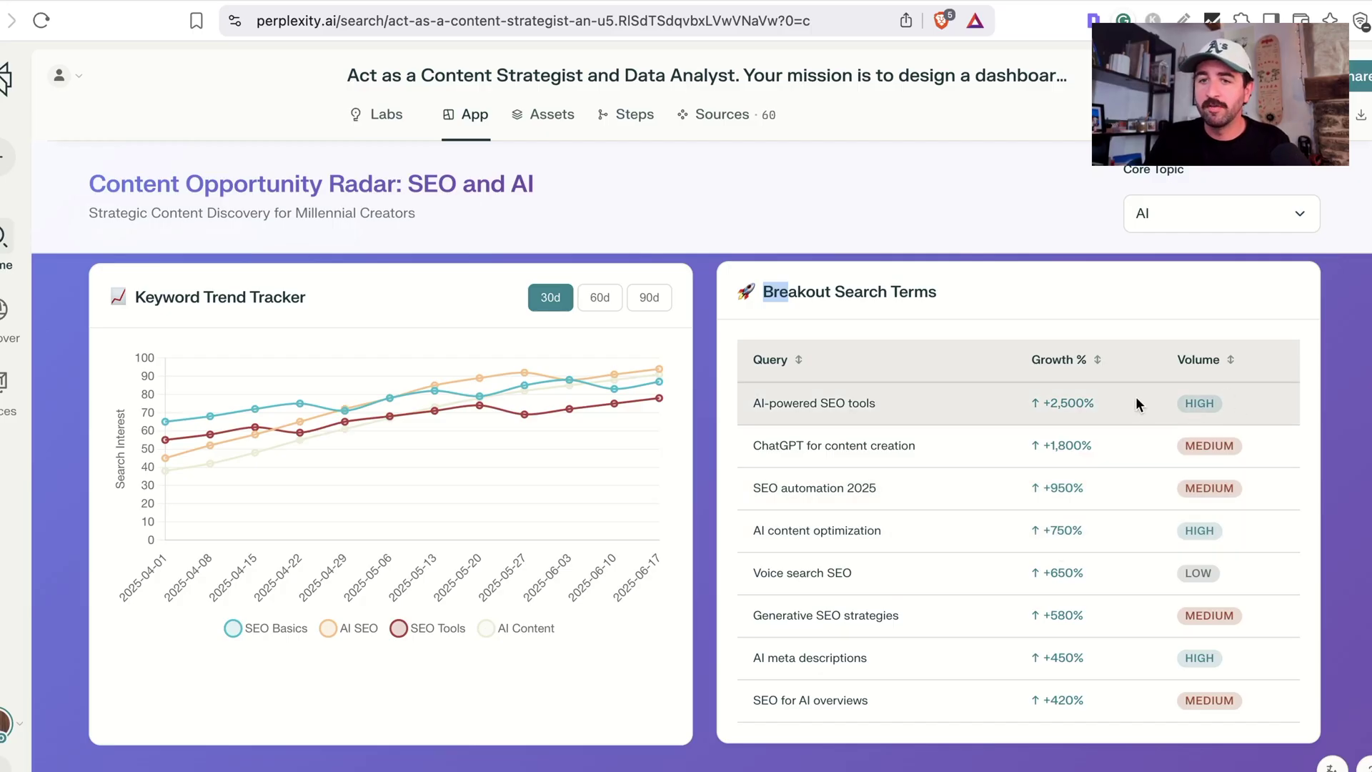
{"action": "left_click_drag", "start_coordinate": [792, 405], "coordinate": [1219, 402]}
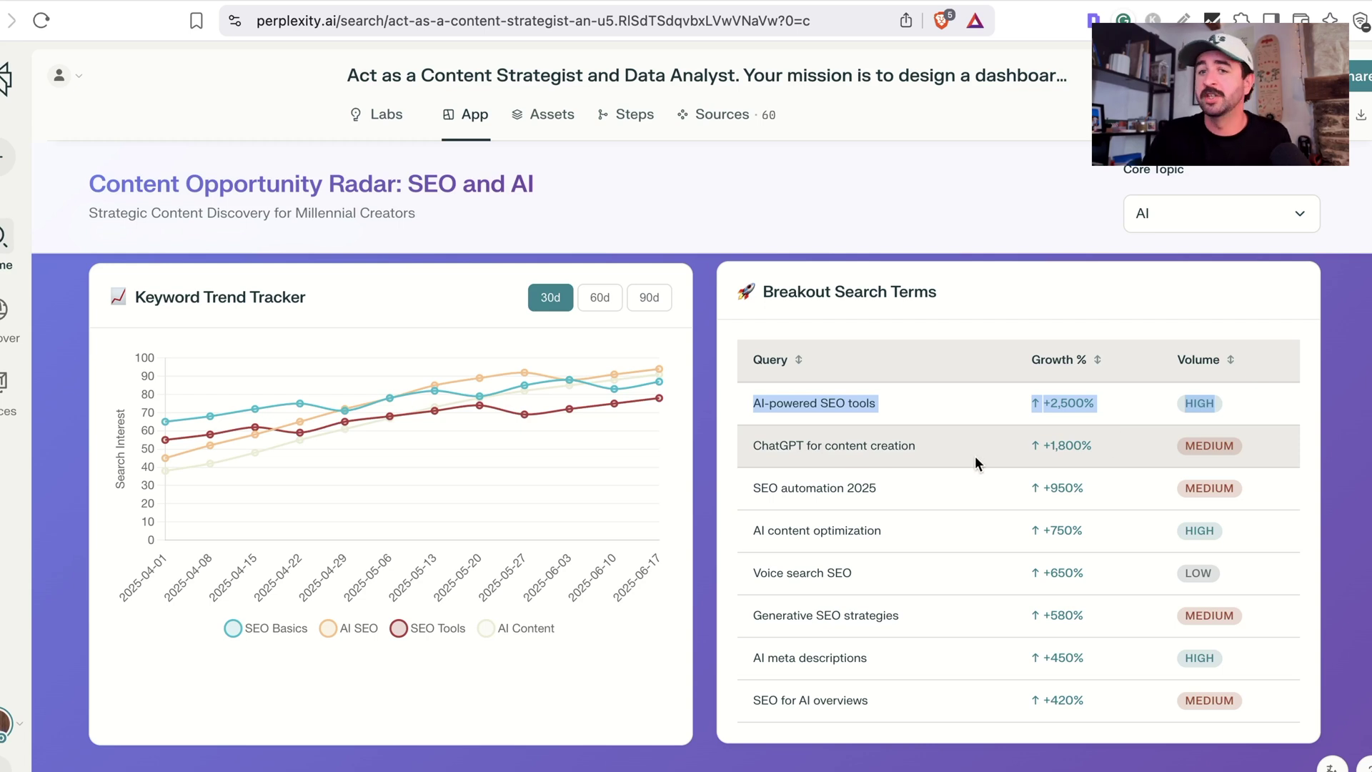
- Filter the question sources through People Also Ask and Quora, settling on Reddit r/SEO
{"action": "scroll", "coordinate": [929, 458], "scroll_direction": "down", "scroll_amount": 6}
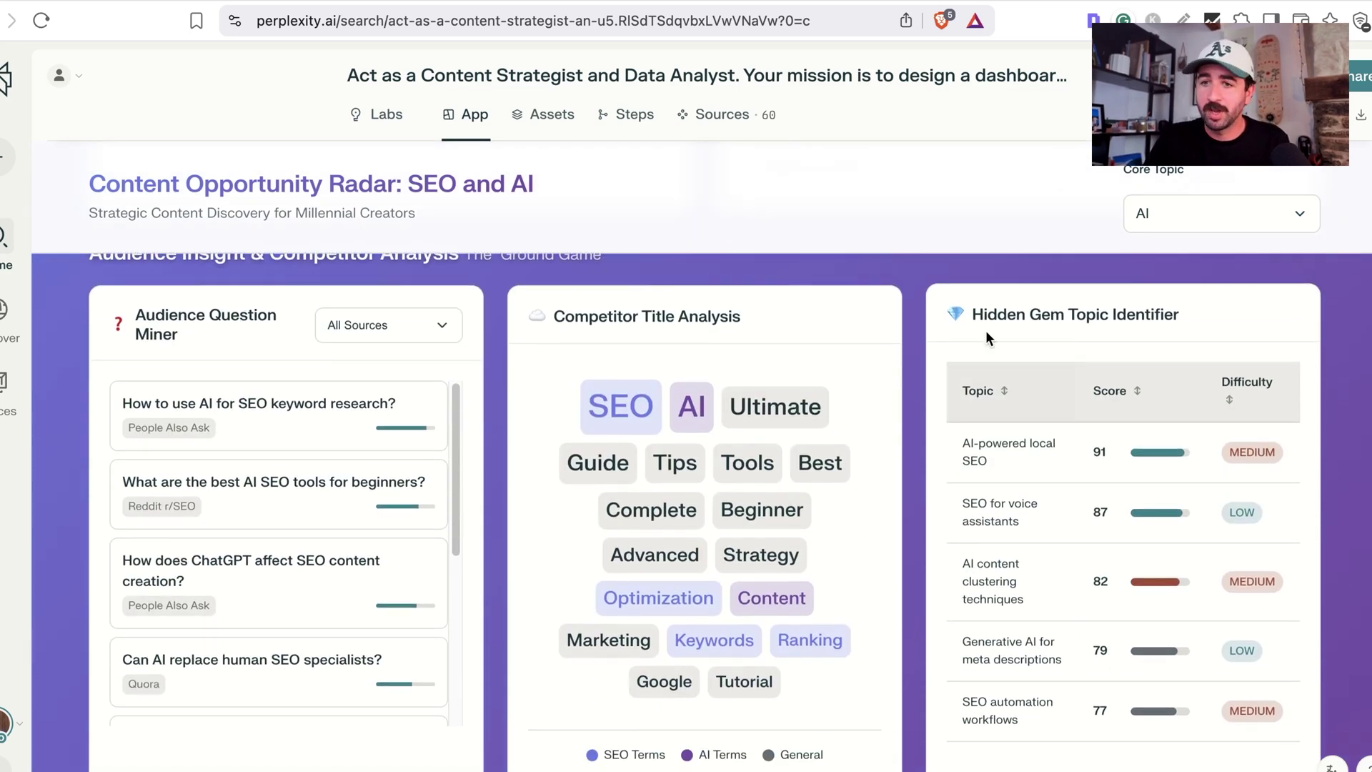
{"action": "left_click_drag", "start_coordinate": [973, 314], "coordinate": [985, 314]}
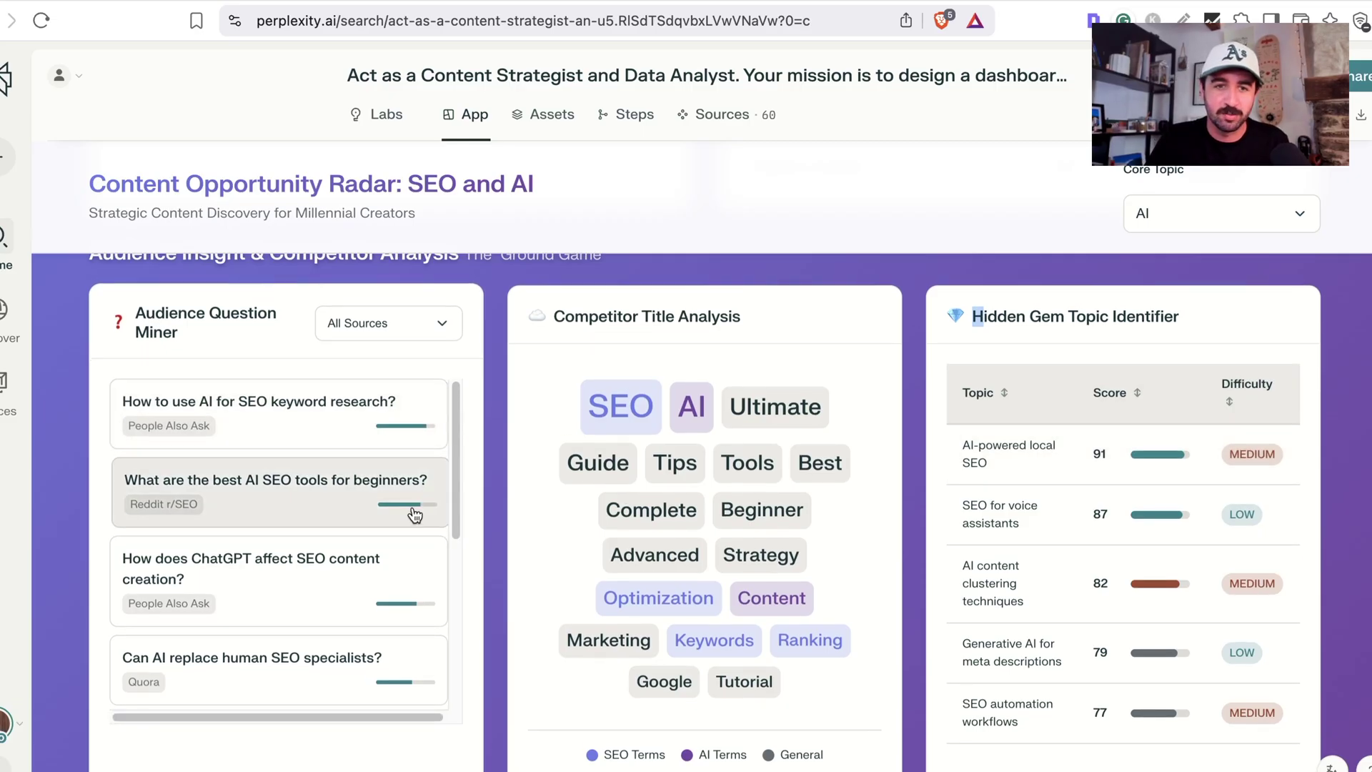
{"action": "left_click", "coordinate": [381, 325]}
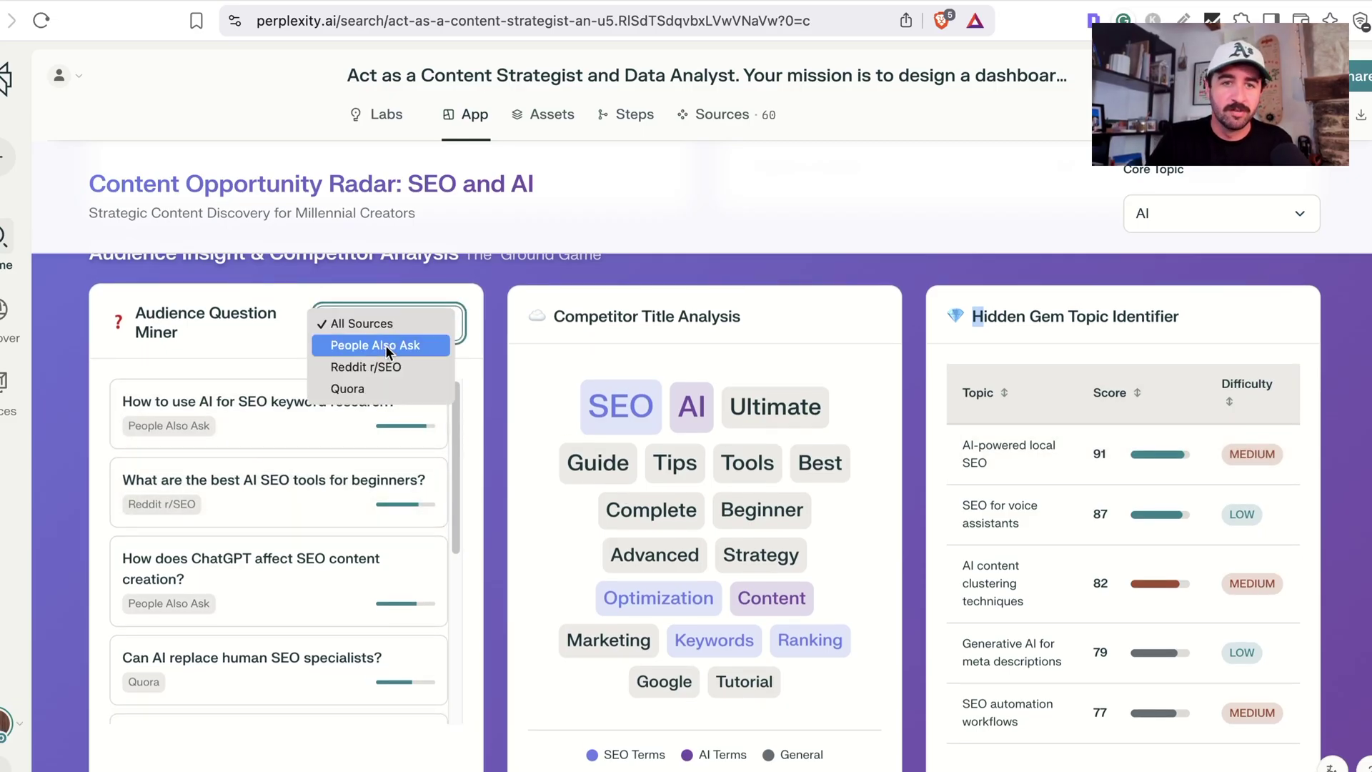
{"action": "left_click", "coordinate": [385, 345]}
{"action": "left_click", "coordinate": [383, 327]}
{"action": "left_click", "coordinate": [387, 360]}
{"action": "left_click", "coordinate": [388, 330]}
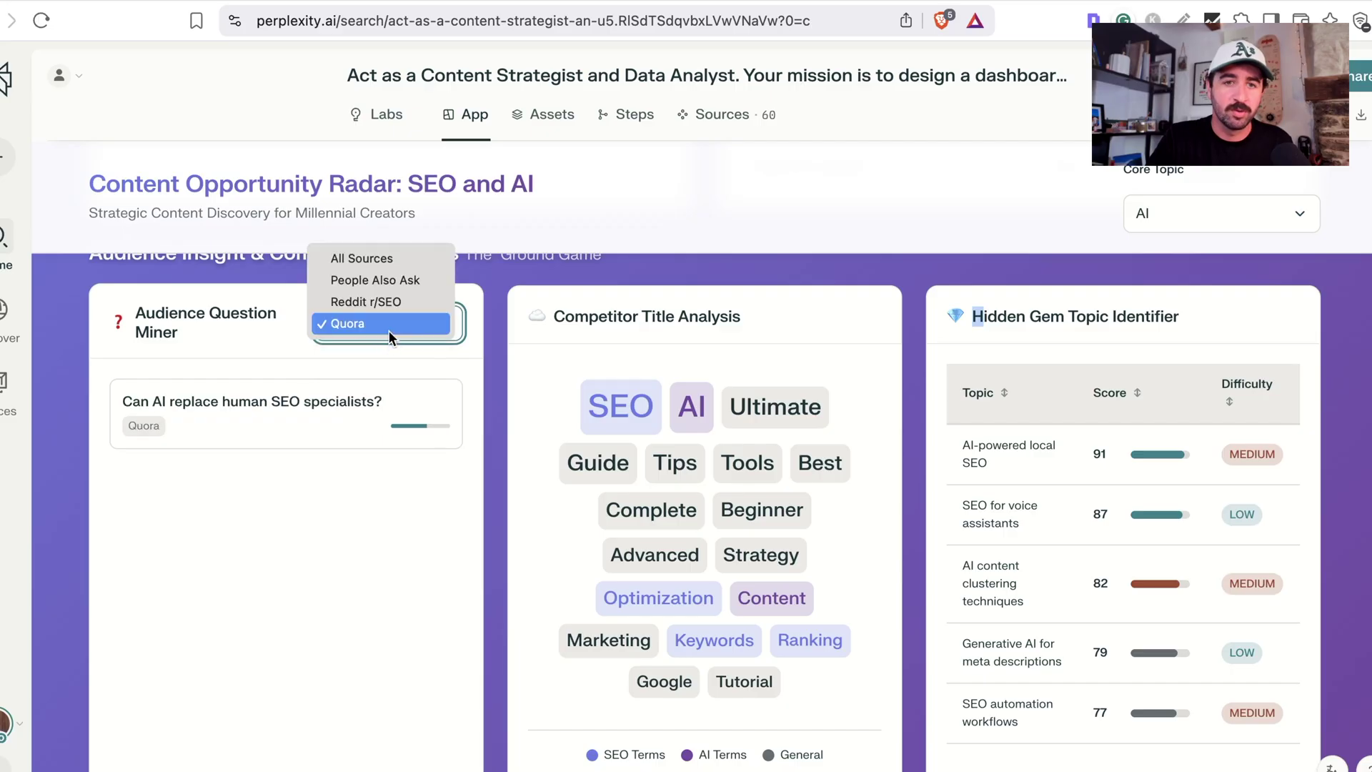
{"action": "left_click", "coordinate": [391, 303]}
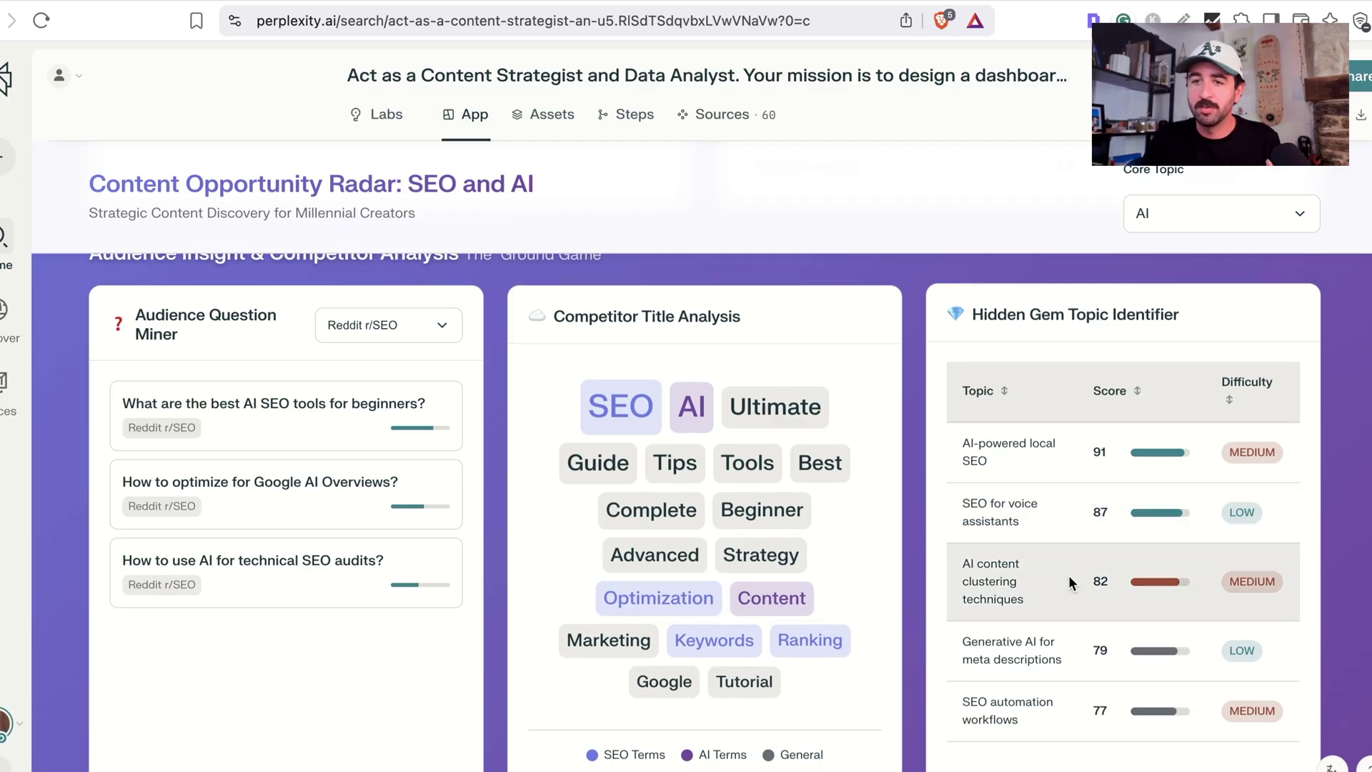
{"action": "scroll", "coordinate": [980, 558], "scroll_direction": "down", "scroll_amount": 1}
{"action": "scroll", "coordinate": [975, 559], "scroll_direction": "down", "scroll_amount": 7}
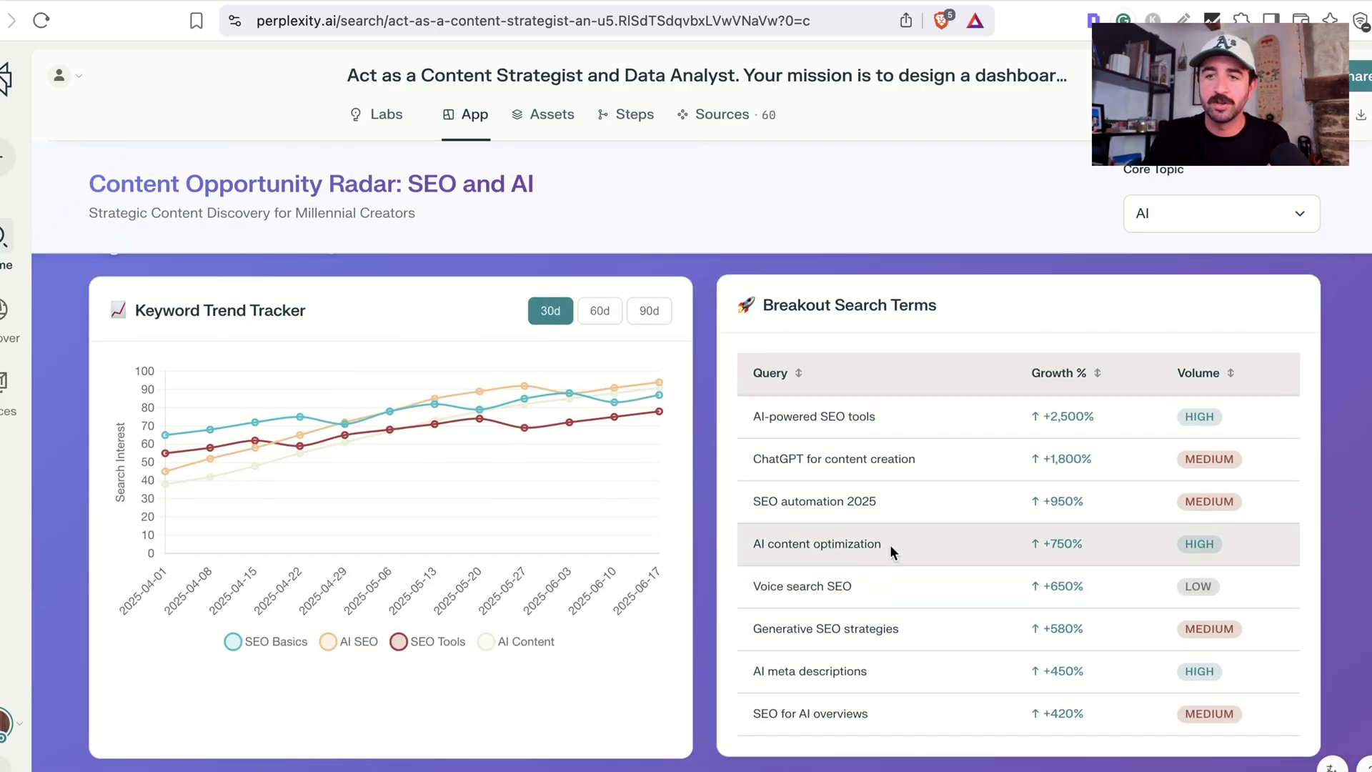
{"action": "scroll", "coordinate": [879, 545], "scroll_direction": "up", "scroll_amount": 1}
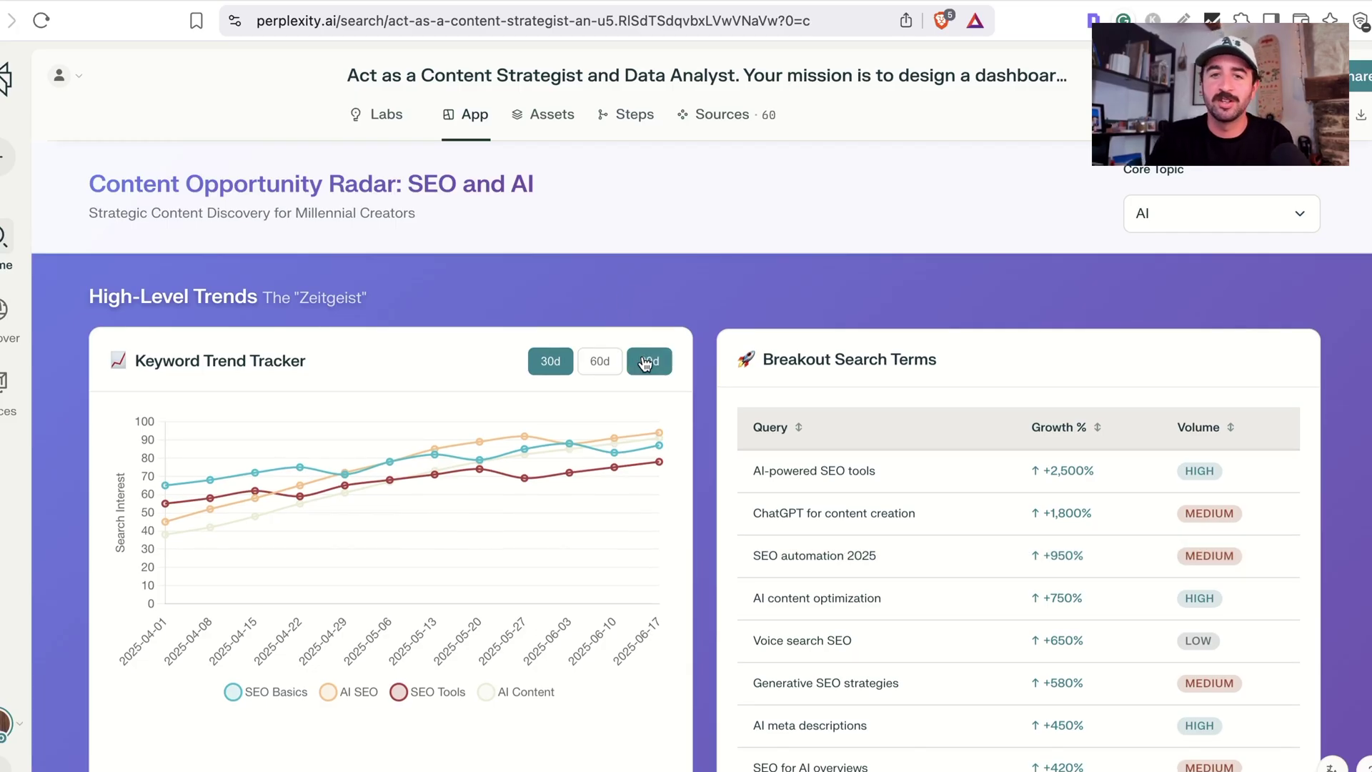
- Scroll through the Assets tab's CSV, PNG, HTML, CSS and JS files and back to the top
{"action": "left_click", "coordinate": [535, 118]}
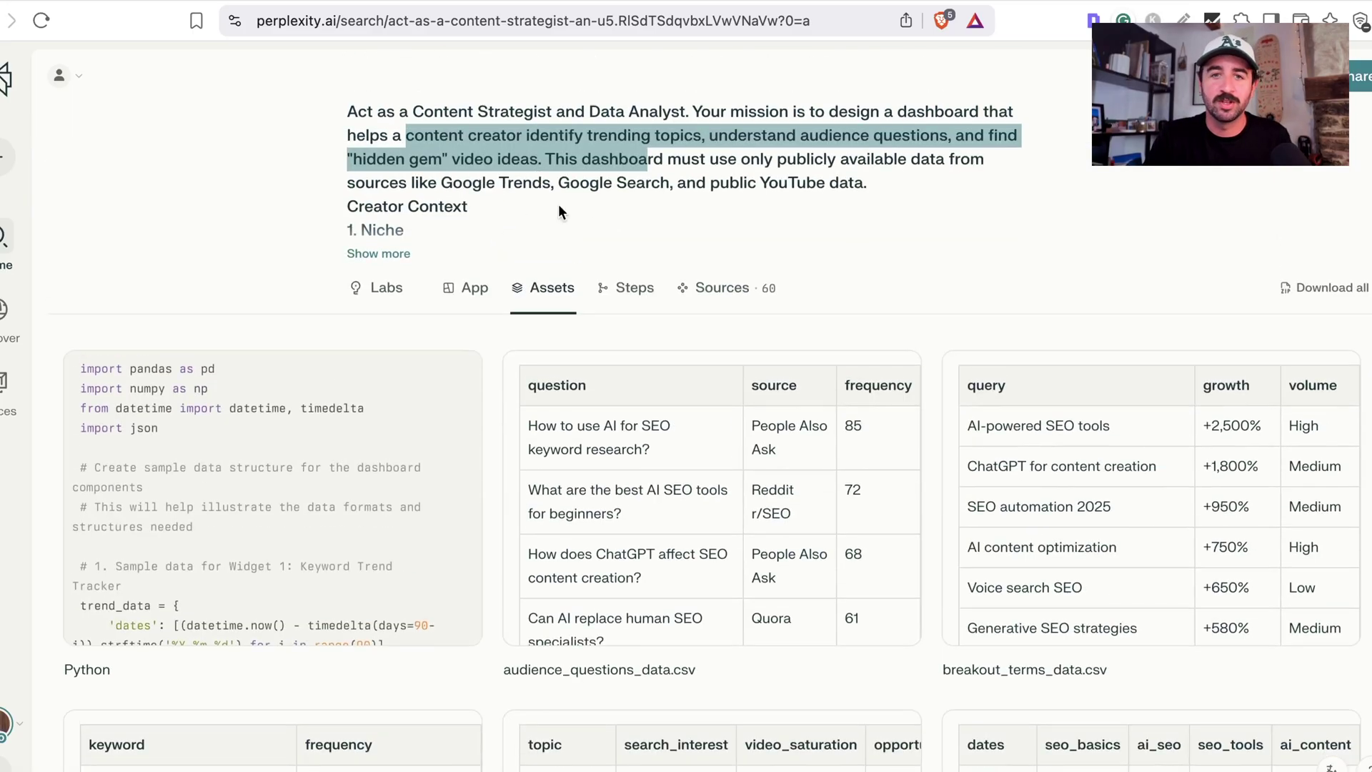
{"action": "scroll", "coordinate": [665, 299], "scroll_direction": "down", "scroll_amount": 8}
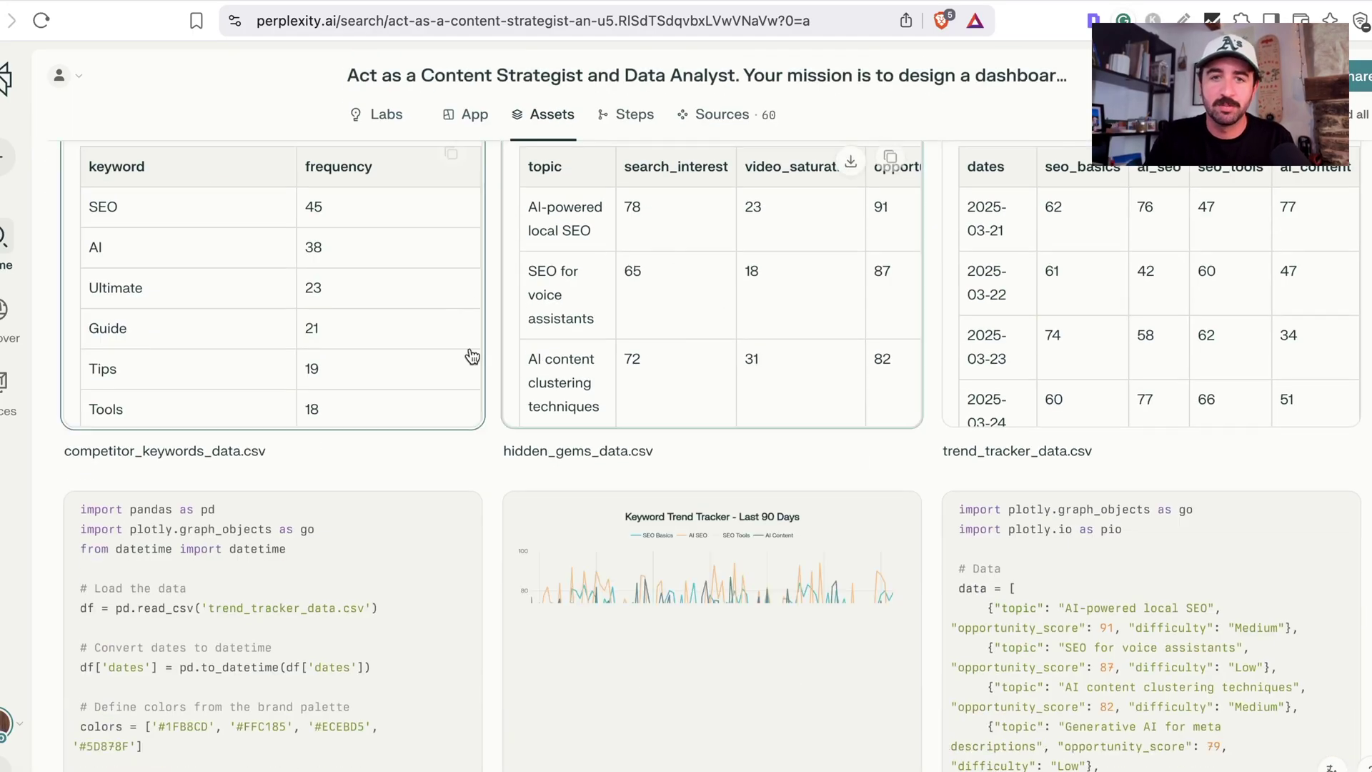
{"action": "scroll", "coordinate": [624, 362], "scroll_direction": "down", "scroll_amount": 3}
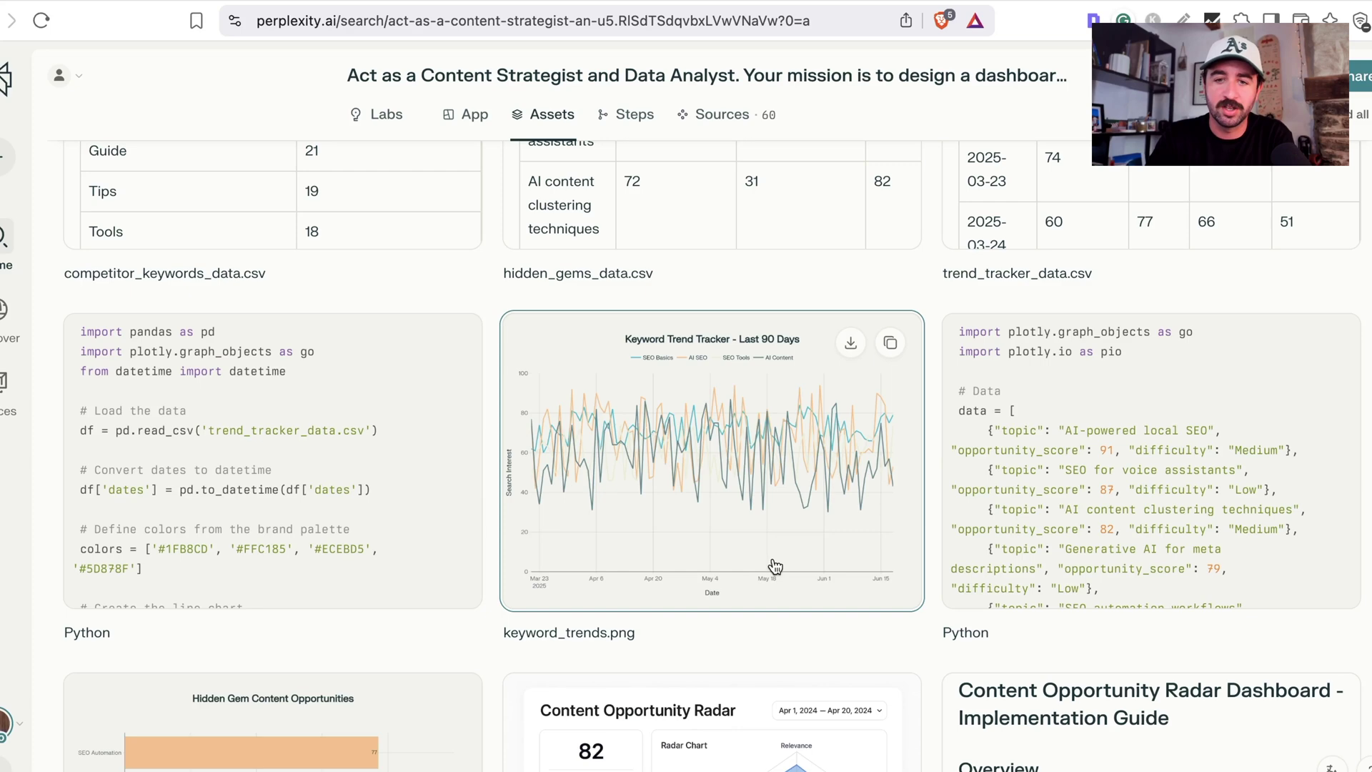
{"action": "scroll", "coordinate": [775, 566], "scroll_direction": "down", "scroll_amount": 5}
{"action": "scroll", "coordinate": [692, 393], "scroll_direction": "down", "scroll_amount": 5}
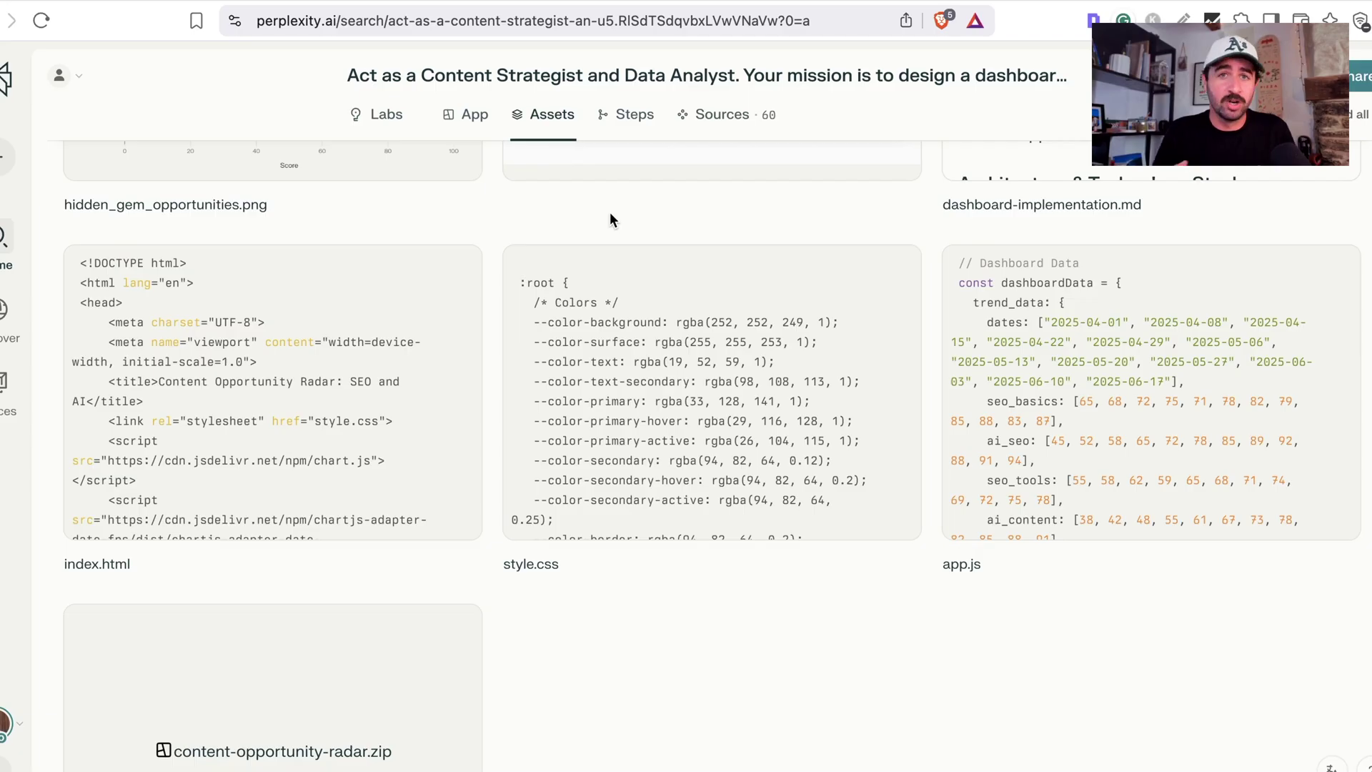
{"action": "scroll", "coordinate": [637, 352], "scroll_direction": "down", "scroll_amount": 10}
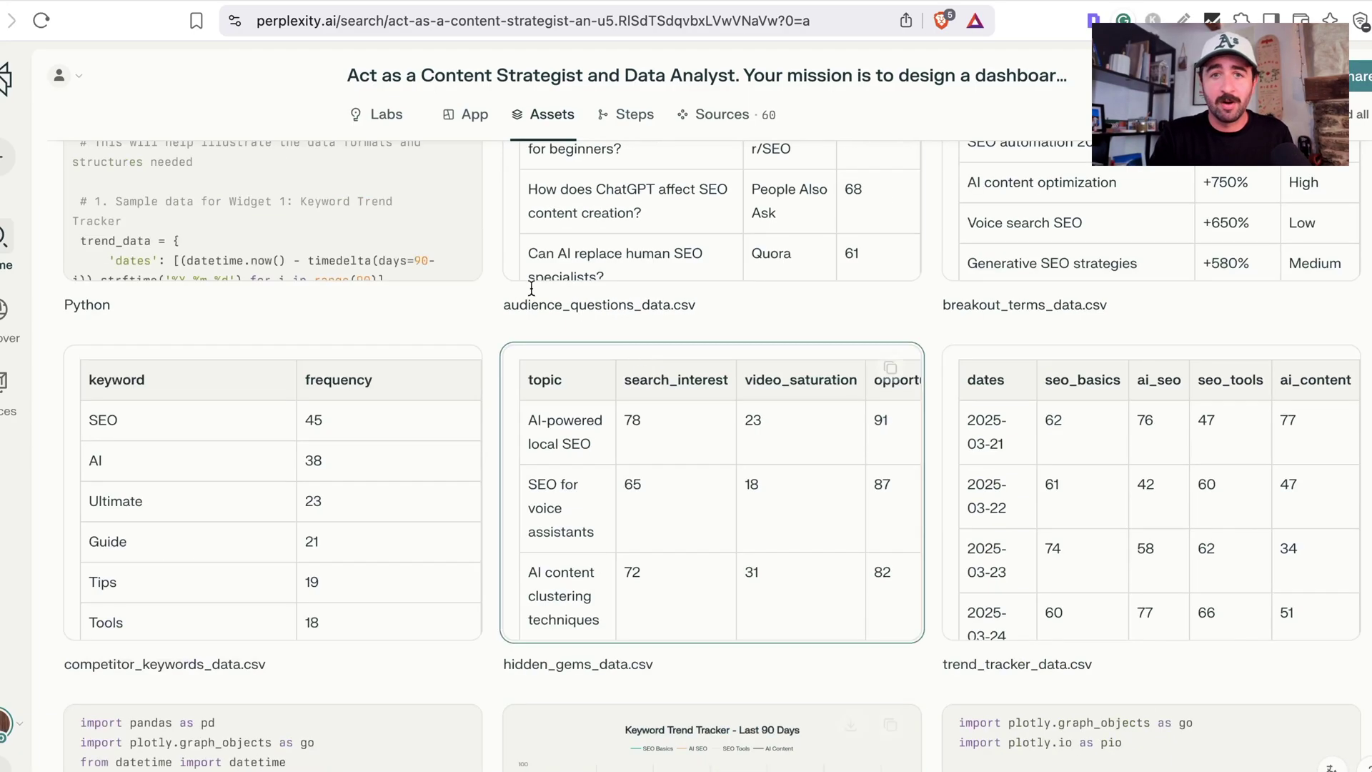
{"action": "scroll", "coordinate": [463, 133], "scroll_direction": "up", "scroll_amount": 5}
{"action": "left_click", "coordinate": [495, 148]}
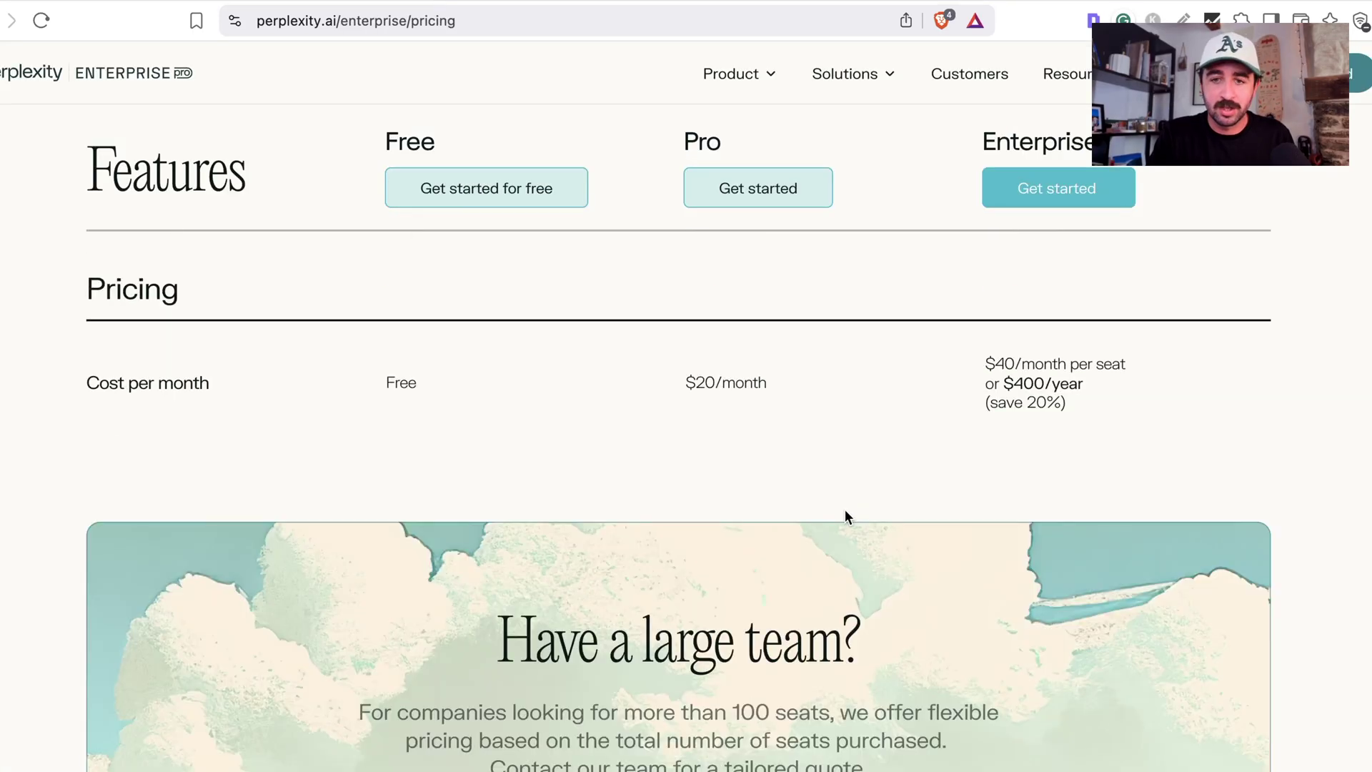
- Scroll the Enterprise pricing page up from the Features table to its top hero section
{"action": "scroll", "coordinate": [844, 516], "scroll_direction": "up", "scroll_amount": 5}
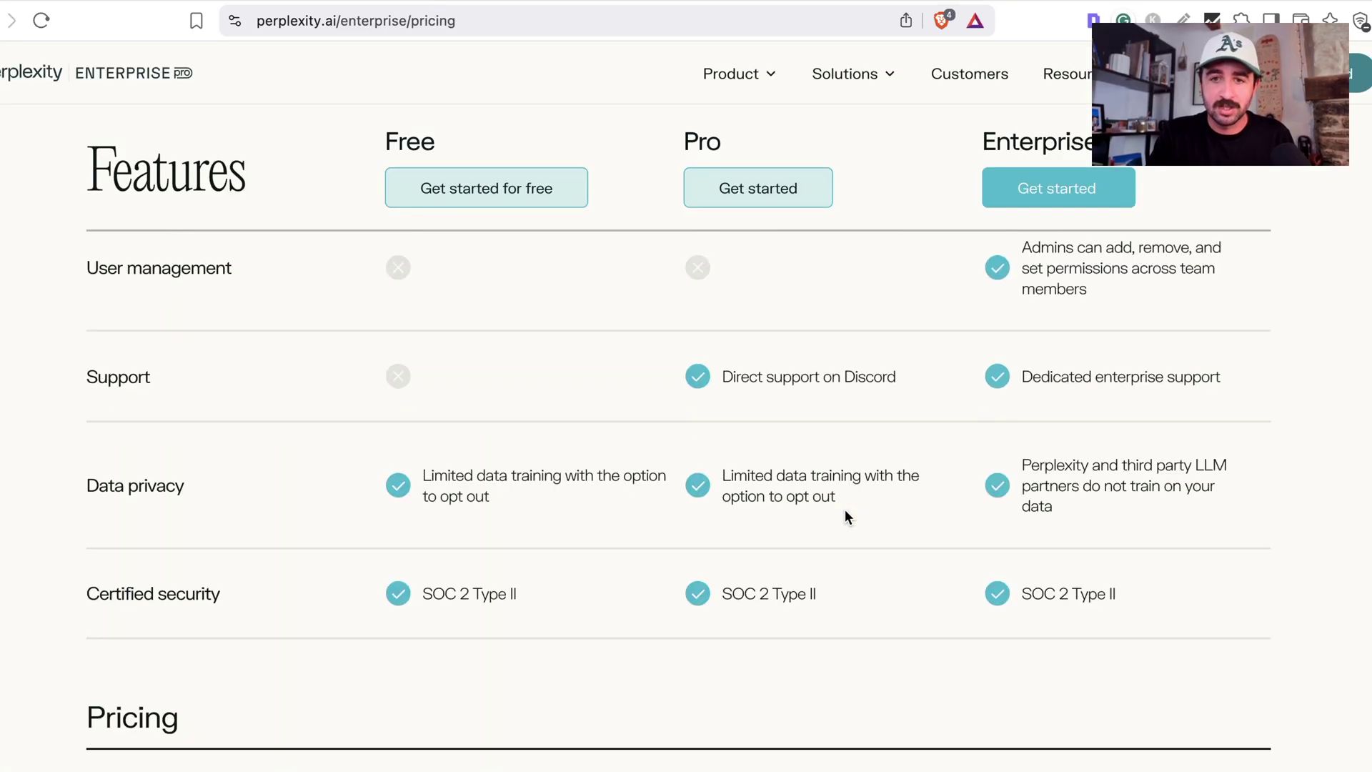
{"action": "scroll", "coordinate": [845, 509], "scroll_direction": "up", "scroll_amount": 15}
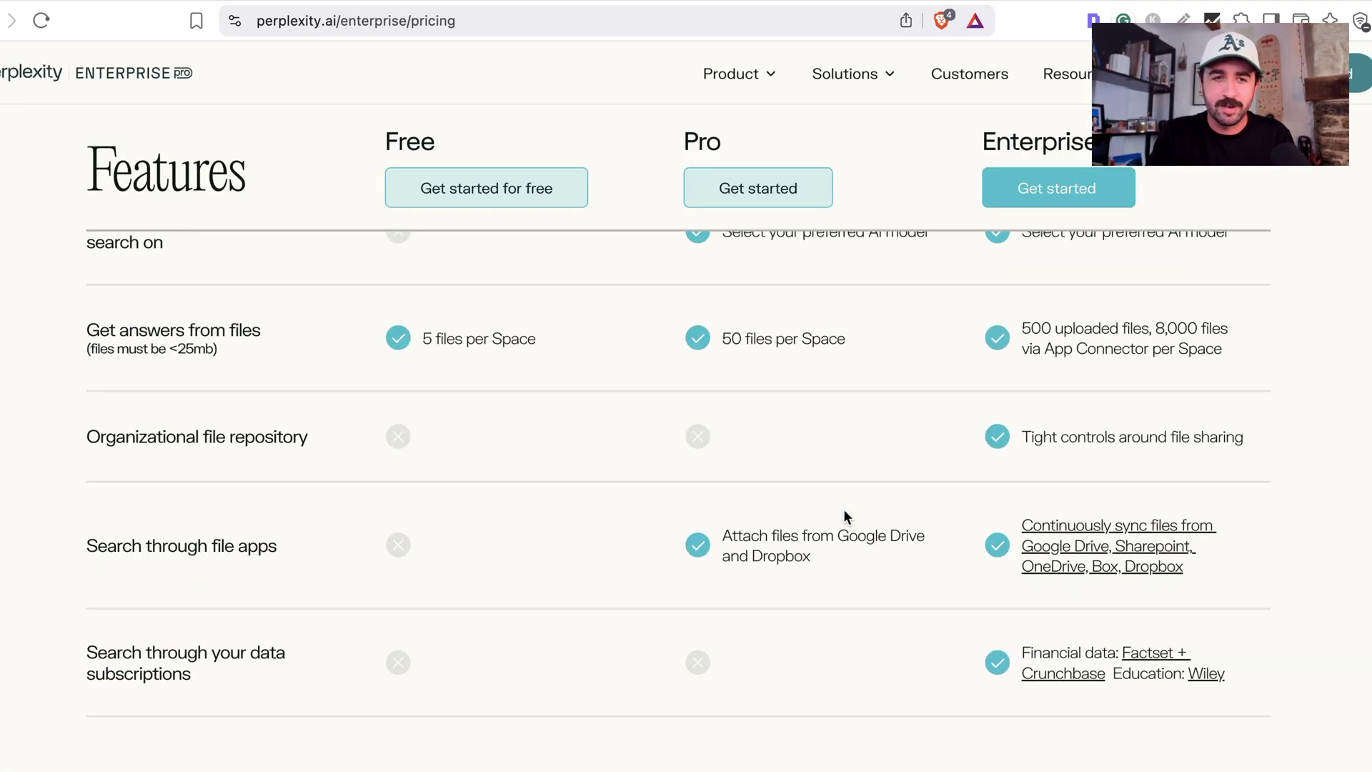
{"action": "scroll", "coordinate": [827, 508], "scroll_direction": "up", "scroll_amount": 20}
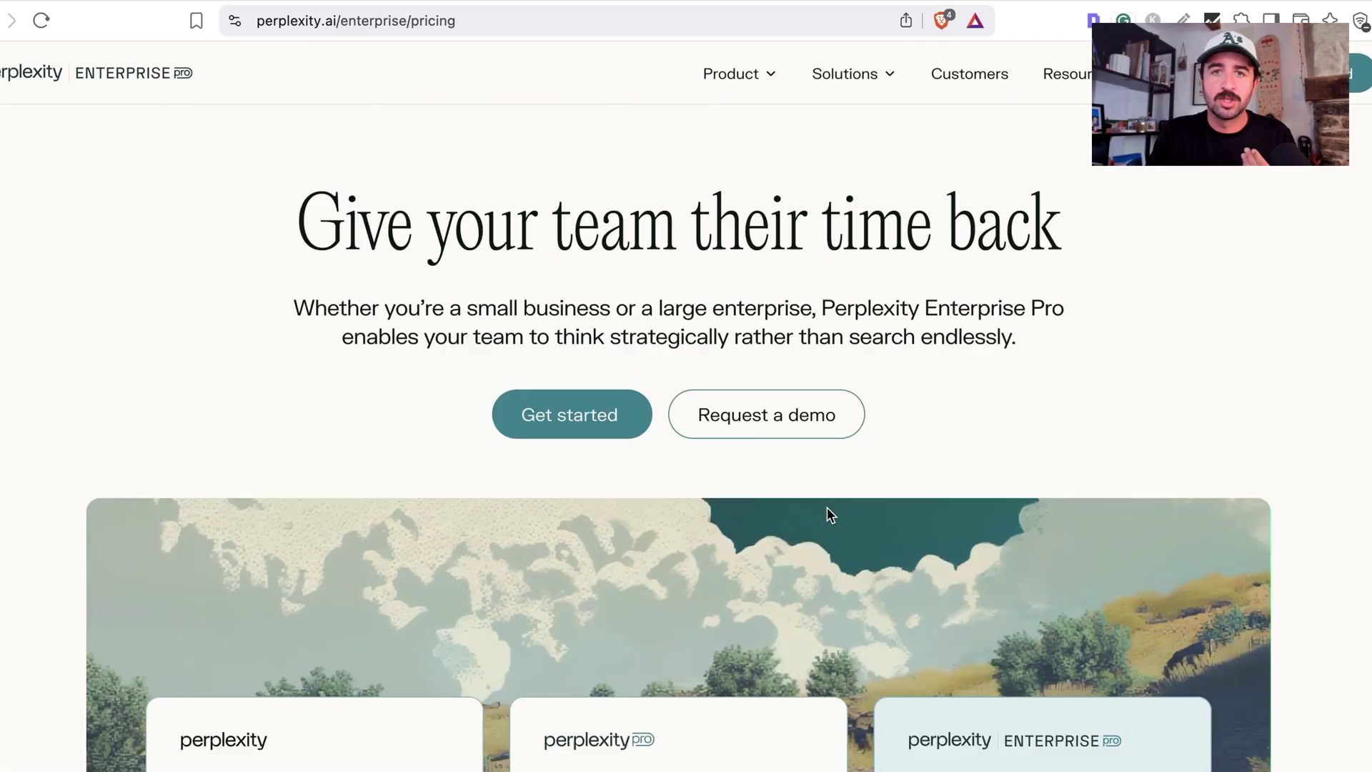